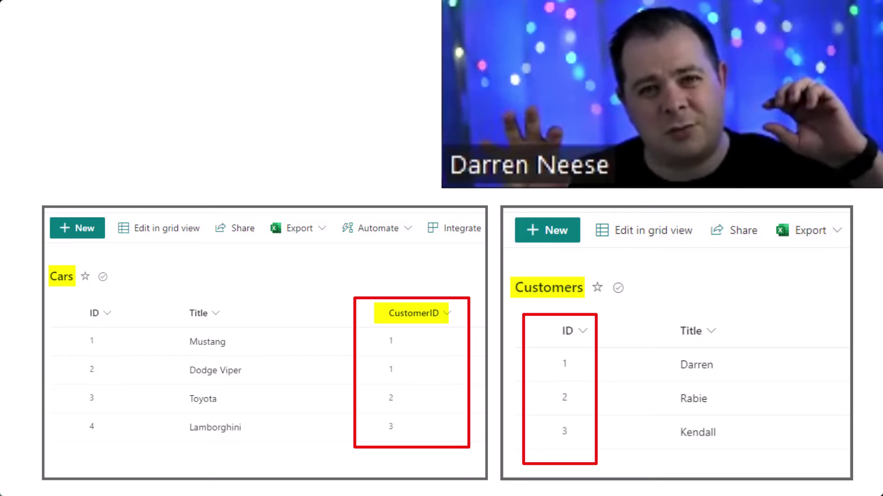
pyautogui.press('Right')
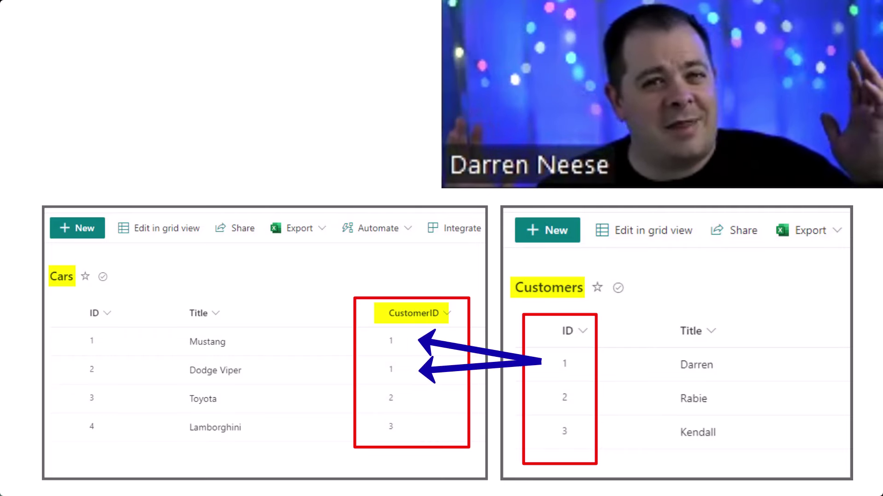
pyautogui.press('Right')
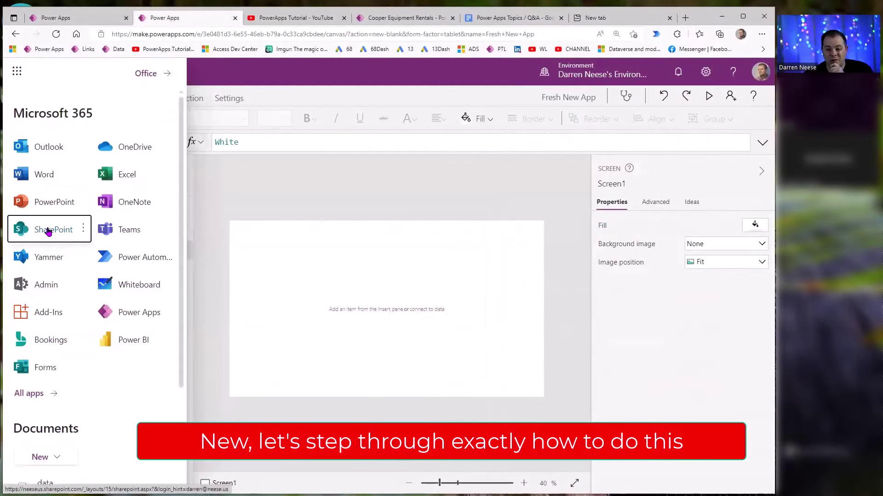
# Open SharePoint and create an English communication site named Power Apps Zoom Calls.
pyautogui.click(46, 229)
pyautogui.click(257, 23)
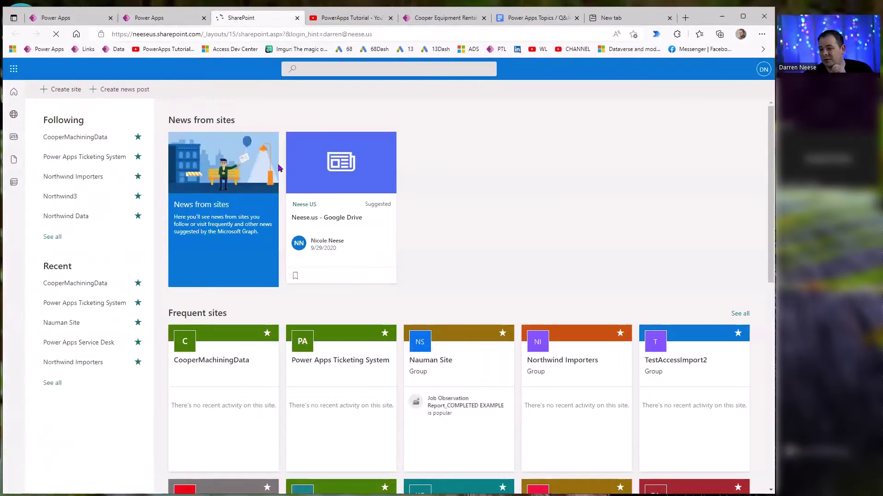
pyautogui.click(65, 90)
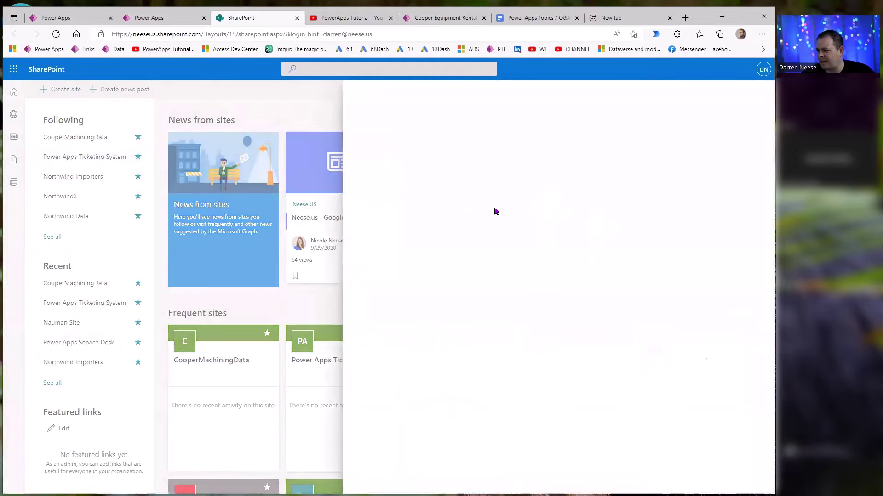
pyautogui.click(644, 179)
pyautogui.write('Power Apps Zoom Calls')
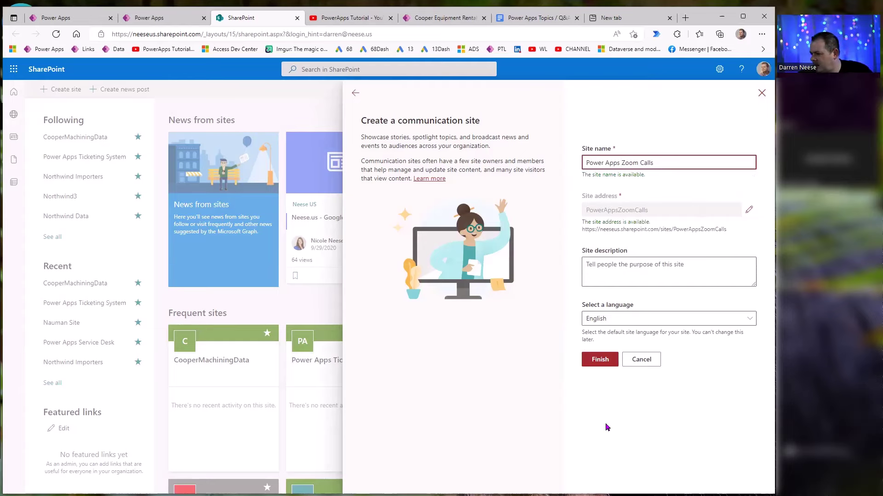
pyautogui.click(602, 361)
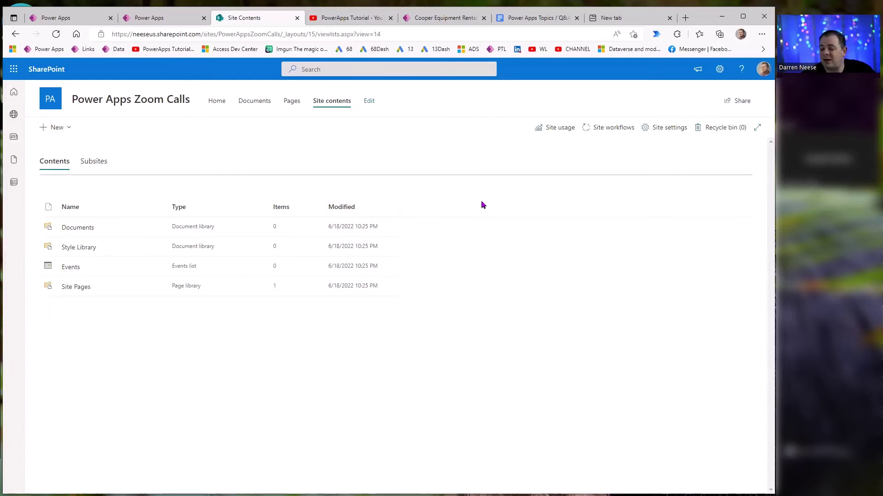
pyautogui.hotkey('ctrl', 'Tab')
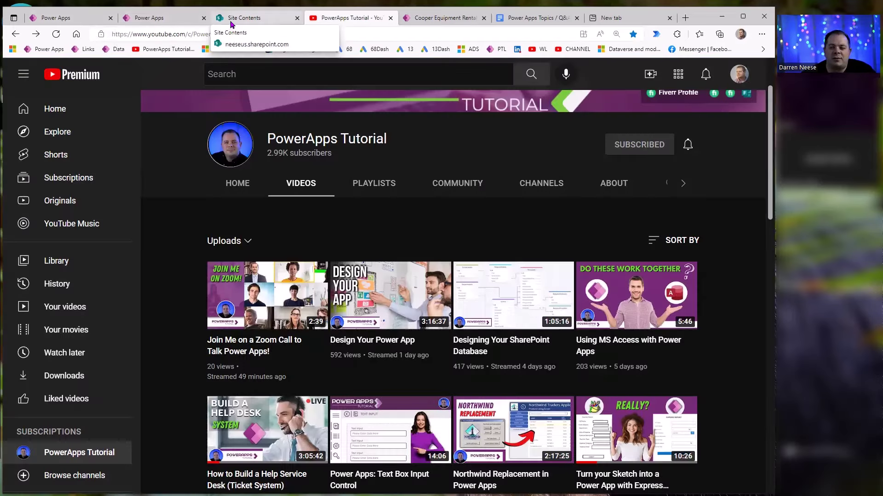
pyautogui.click(233, 18)
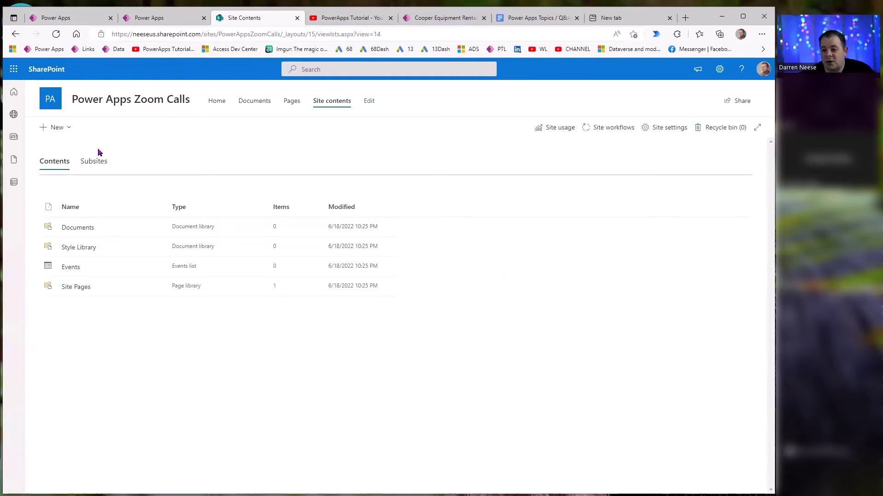
# Create a blank list named Customers on the site, without showing it in the site navigation.
pyautogui.click(61, 131)
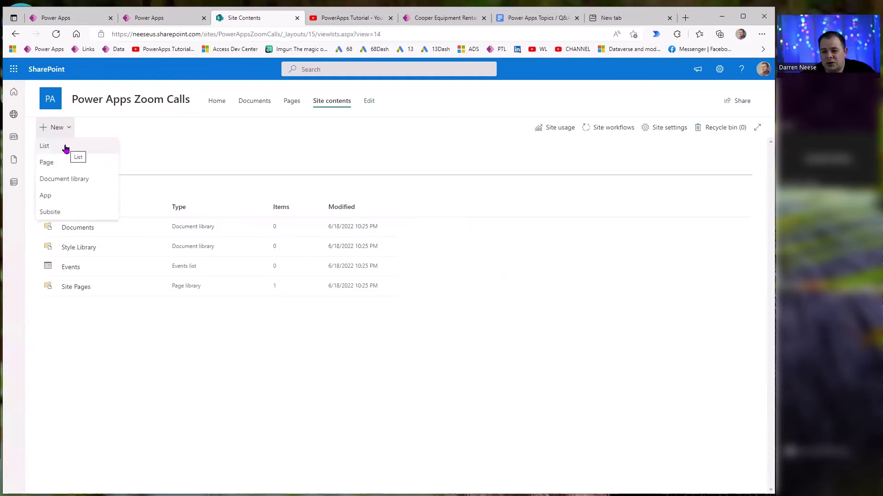
pyautogui.click(67, 149)
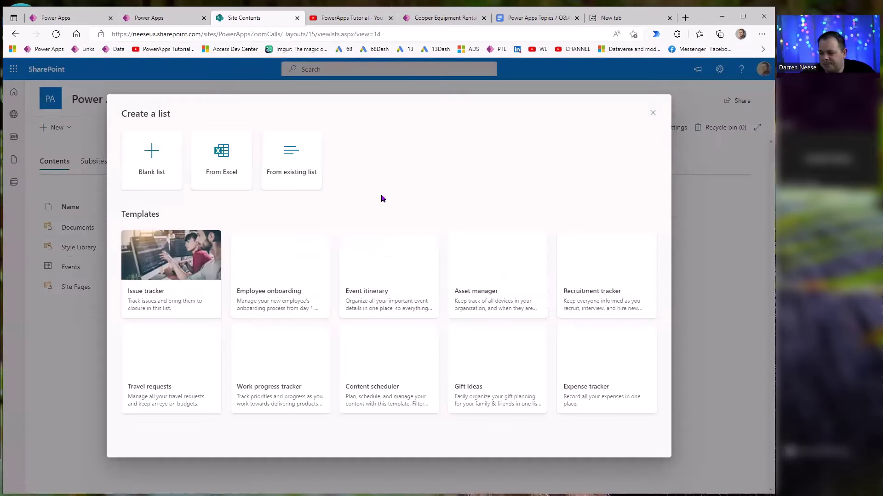
pyautogui.click(147, 154)
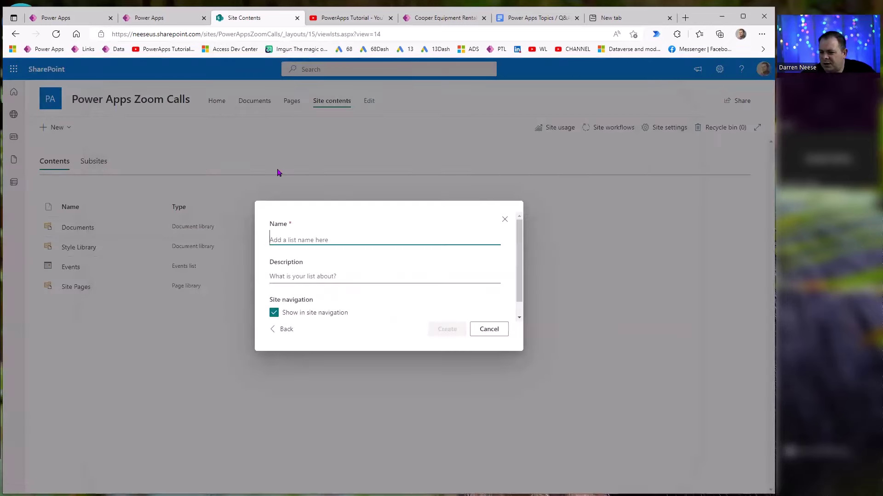
pyautogui.click(274, 313)
pyautogui.click(325, 239)
pyautogui.write('Customers')
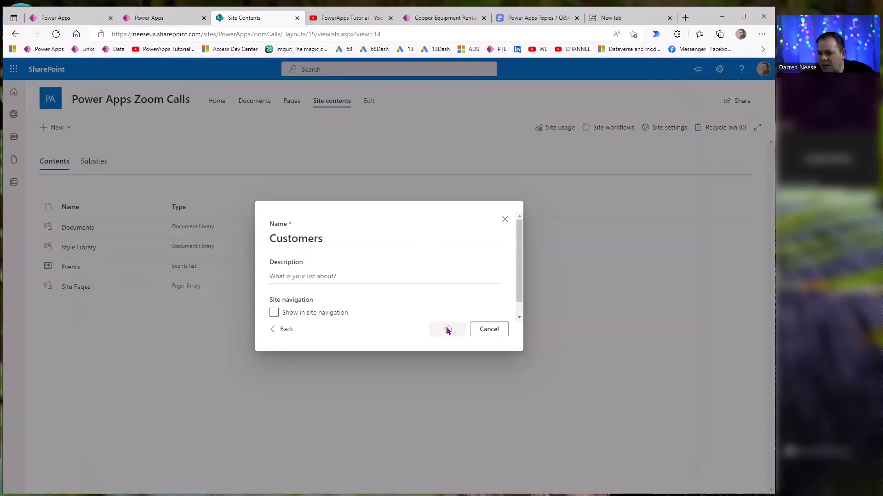
pyautogui.click(447, 329)
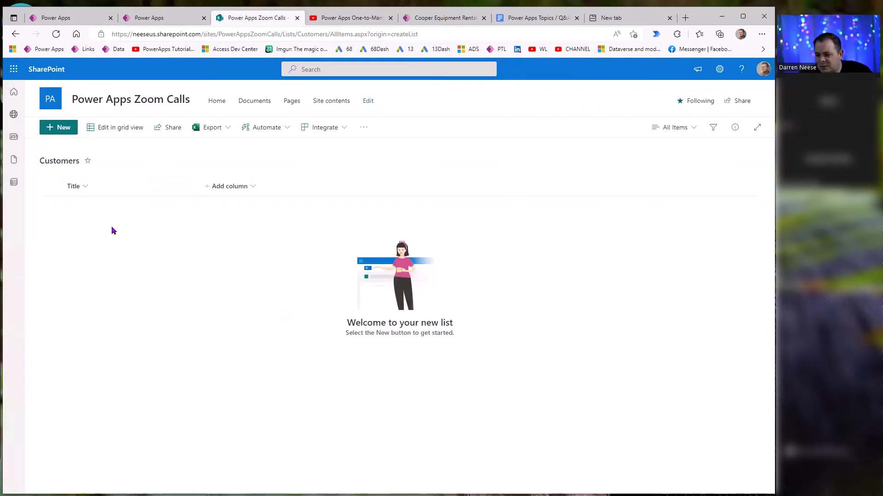
# Show the ID column in the Customers list view and place it before the Title column.
pyautogui.click(239, 187)
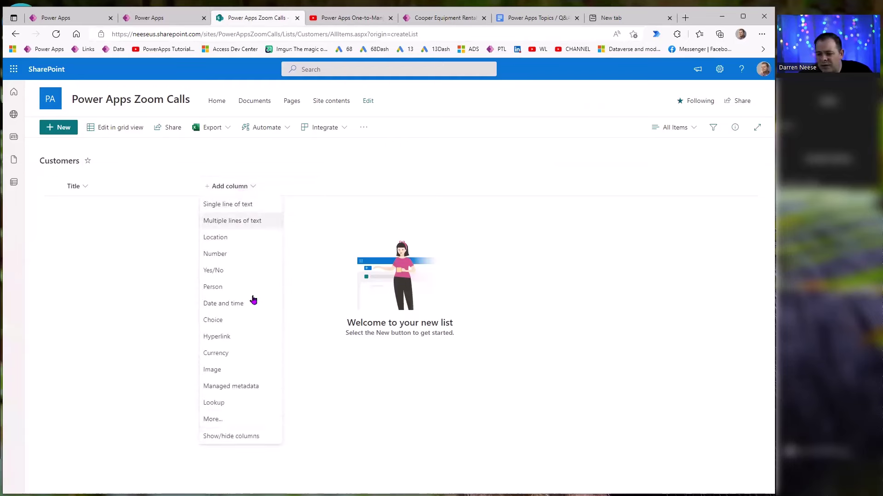
pyautogui.click(234, 436)
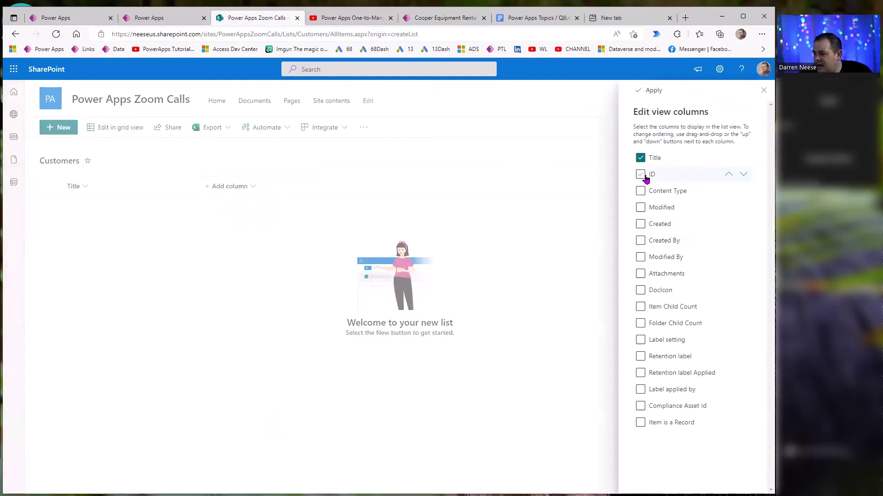
pyautogui.click(640, 174)
pyautogui.moveTo(655, 175); pyautogui.dragTo(660, 161)
pyautogui.click(653, 90)
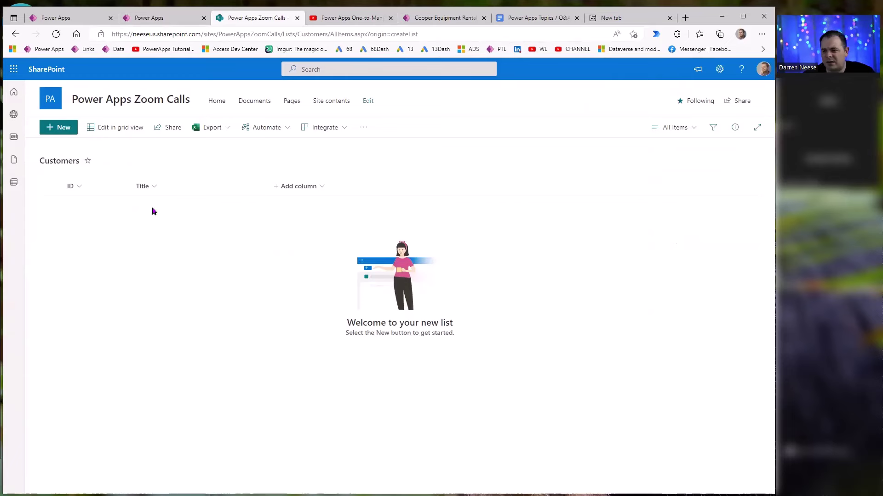
# Create a second blank list named Cars from the site contents, without showing it in the site navigation.
pyautogui.click(340, 107)
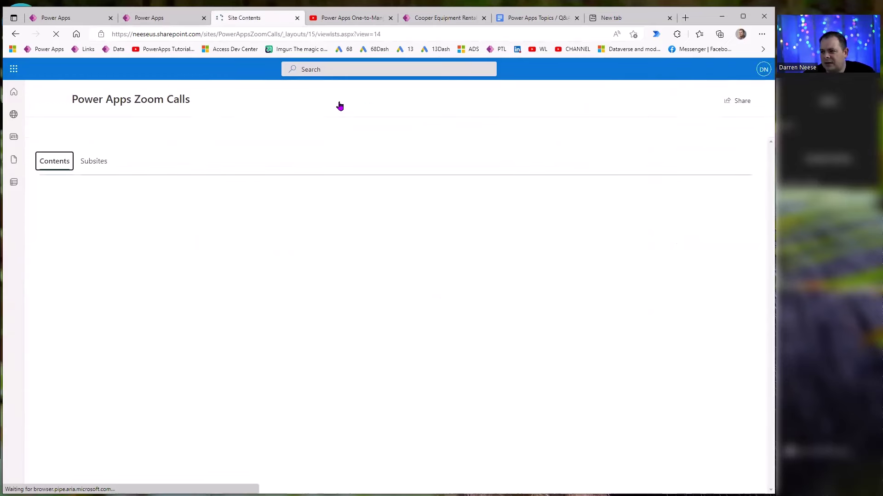
pyautogui.click(55, 127)
pyautogui.click(72, 148)
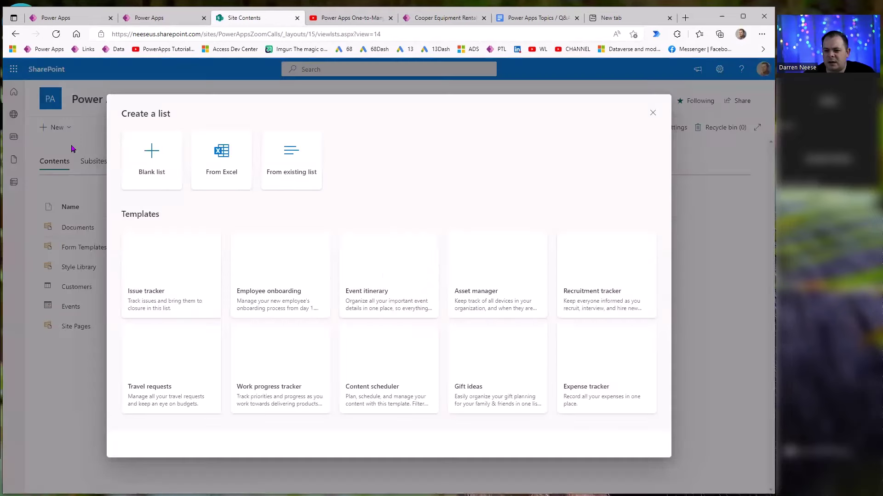
pyautogui.click(156, 156)
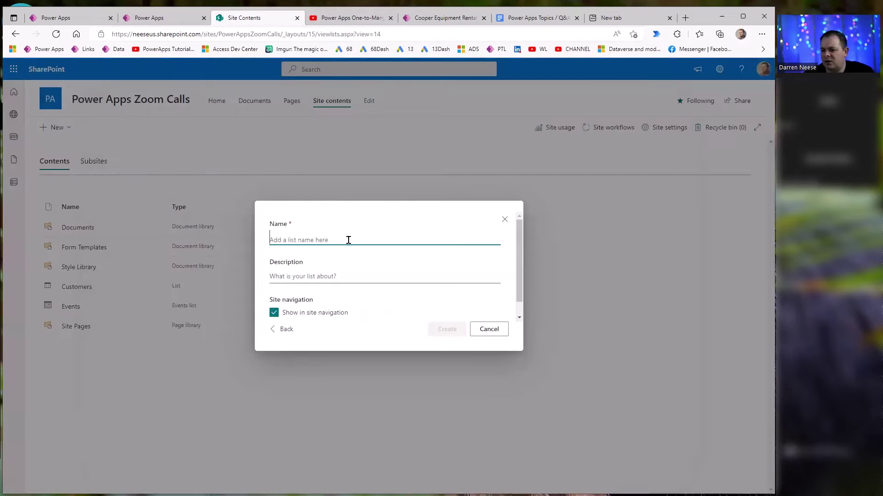
pyautogui.write('Cars')
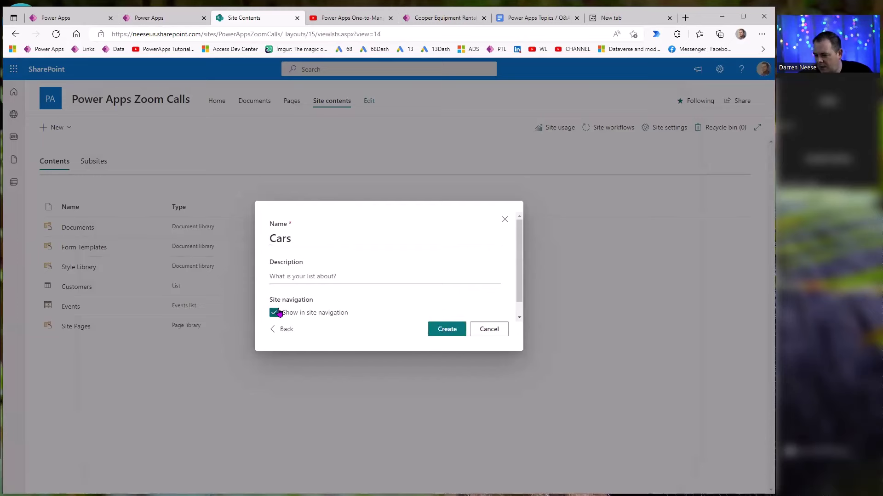
pyautogui.click(274, 313)
pyautogui.click(449, 329)
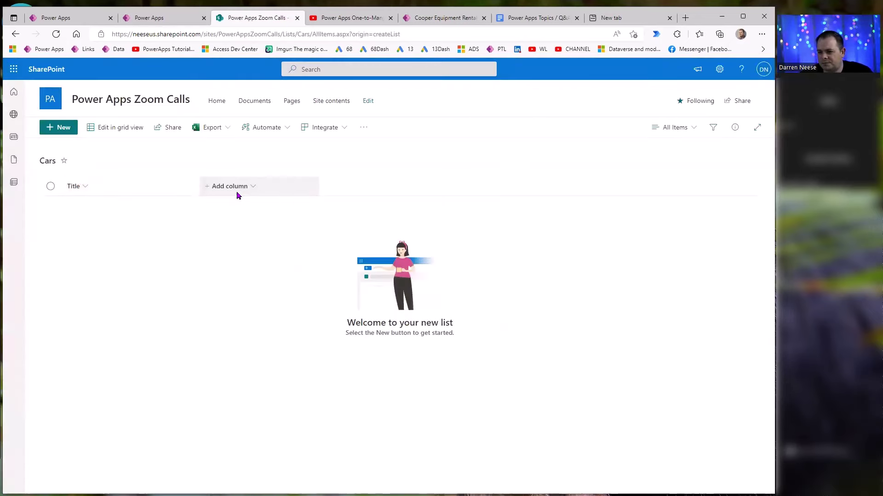
# Show the ID column in the Cars list view and place it before the Title column.
pyautogui.click(235, 187)
pyautogui.click(245, 435)
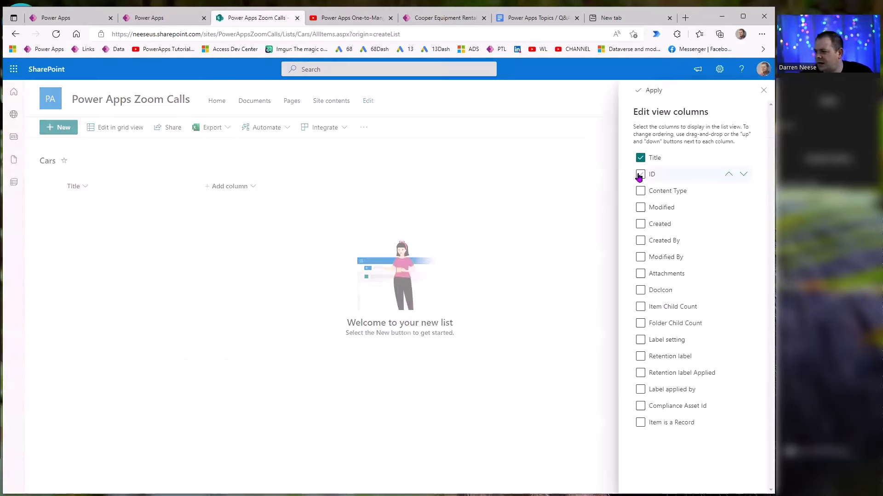
pyautogui.moveTo(659, 177); pyautogui.dragTo(657, 157)
pyautogui.click(651, 90)
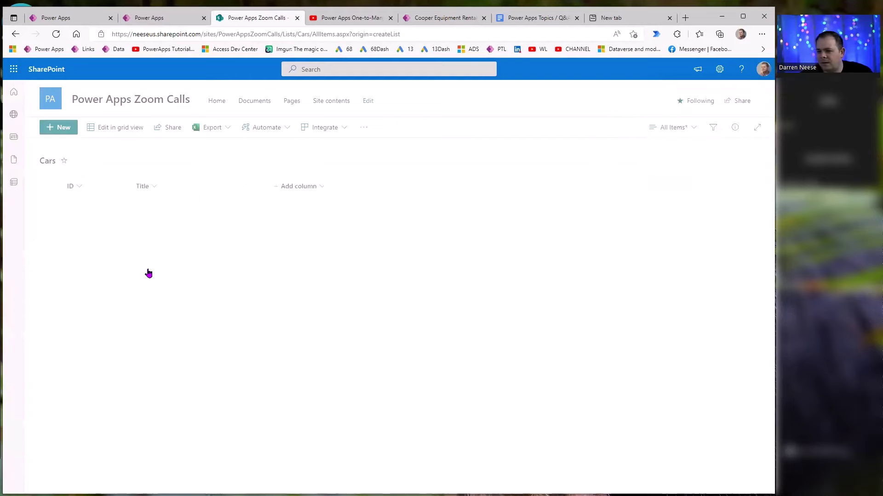
# Add a Number column named CustomerID to the Cars list.
pyautogui.click(298, 186)
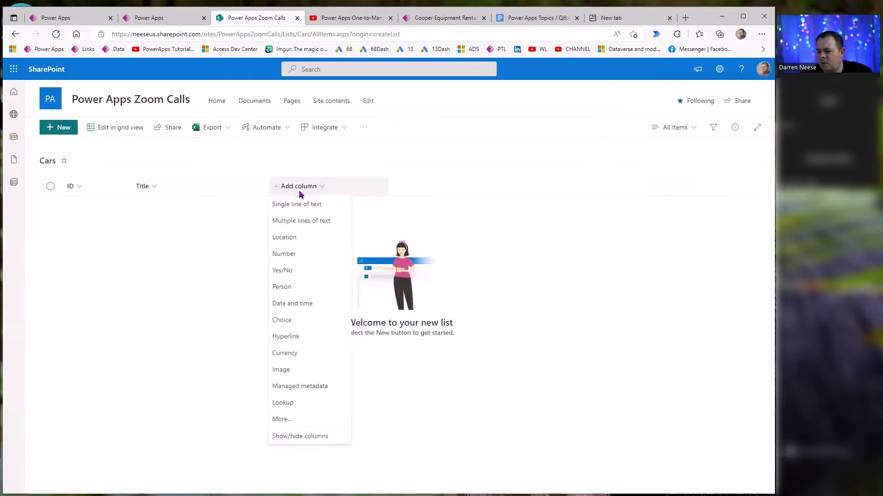
pyautogui.click(301, 257)
pyautogui.click(709, 117)
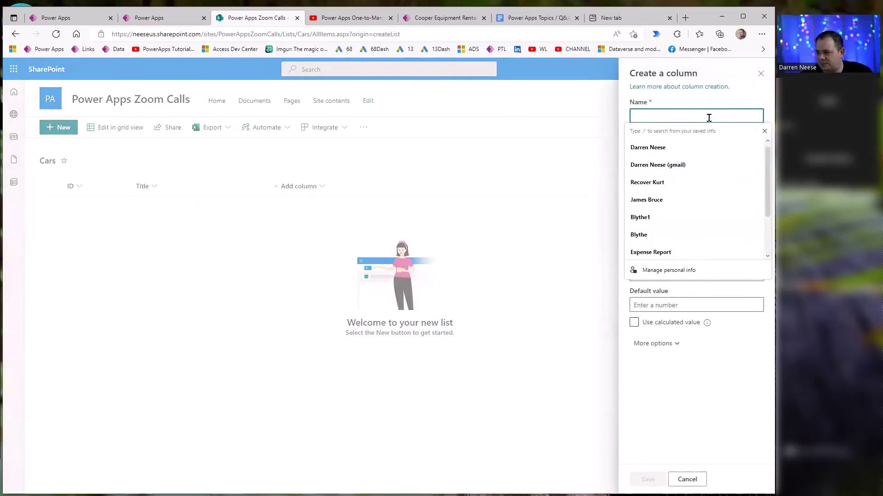
pyautogui.write('CustomerID')
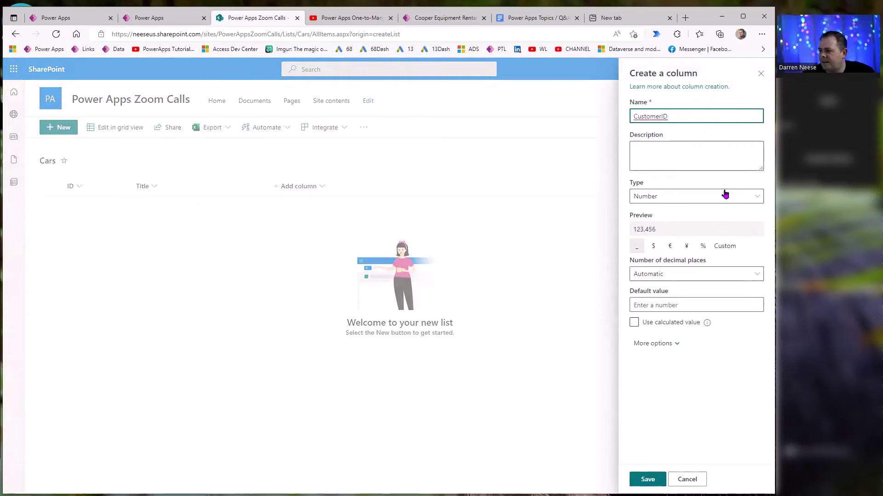
pyautogui.click(647, 479)
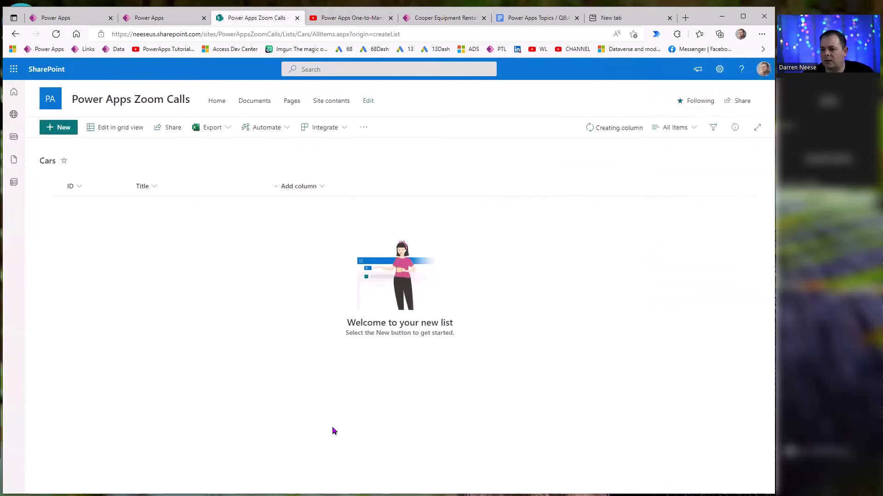
# Switch to the Fresh New App canvas in Power Apps and insert a blank vertical gallery on Screen1.
pyautogui.click(168, 19)
pyautogui.click(197, 177)
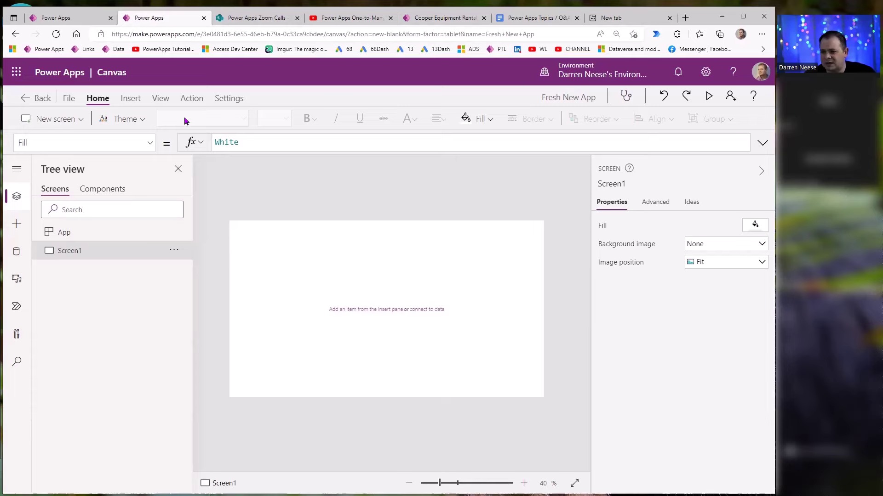
pyautogui.click(130, 98)
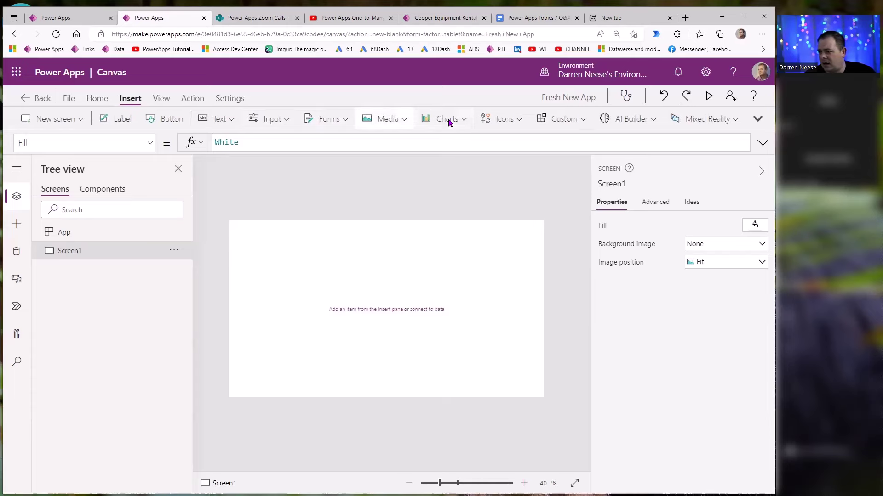
pyautogui.click(388, 120)
pyautogui.click(436, 122)
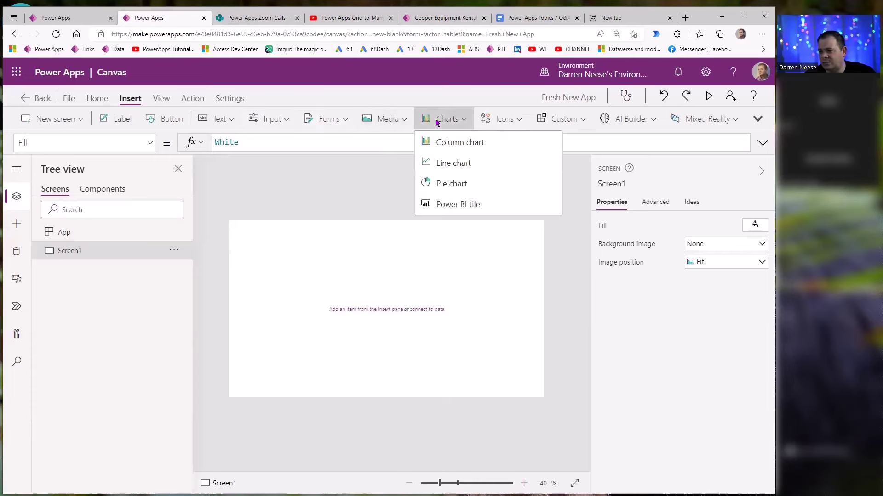
pyautogui.click(743, 17)
pyautogui.click(325, 109)
pyautogui.click(328, 239)
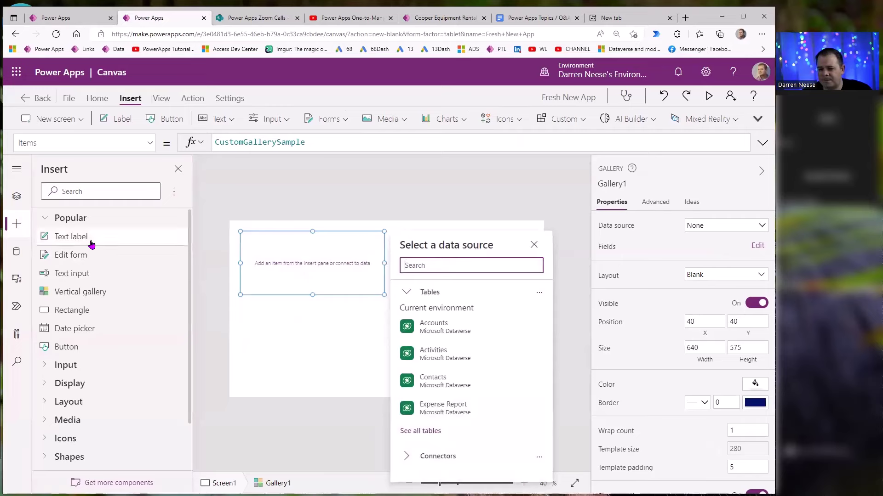
# Add a text label at the upper-left corner of the gallery's template and shrink the template size to about 52.
pyautogui.click(328, 253)
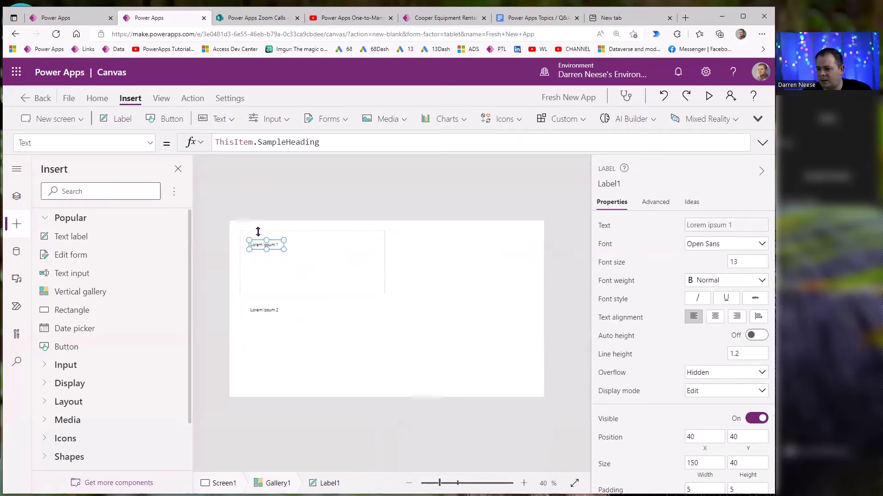
pyautogui.click(313, 300)
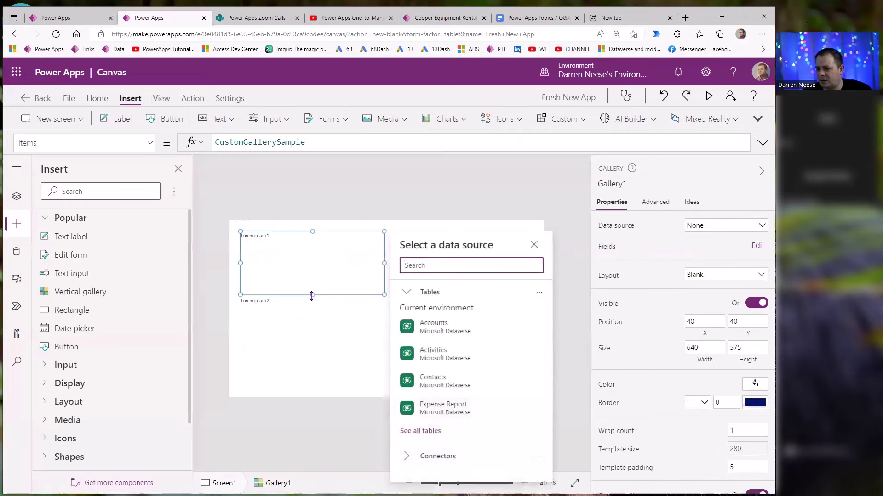
pyautogui.moveTo(312, 291); pyautogui.dragTo(308, 248)
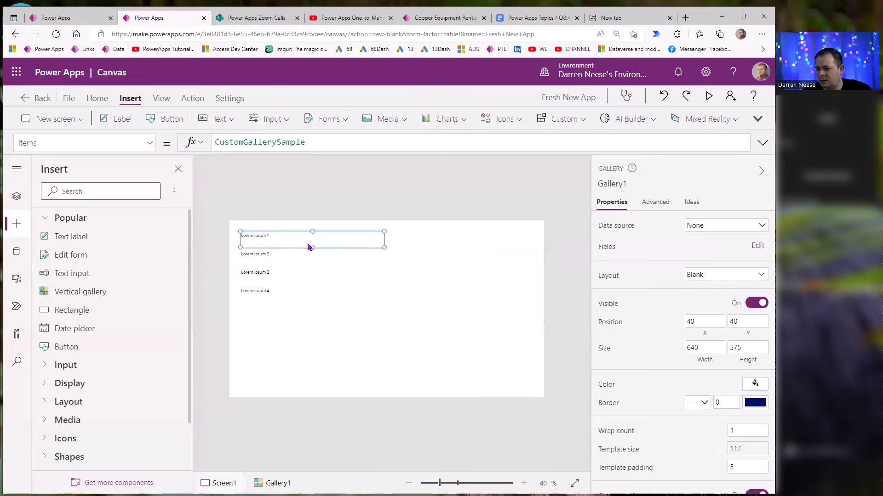
pyautogui.click(311, 321)
pyautogui.scroll(-2, 732, 394)
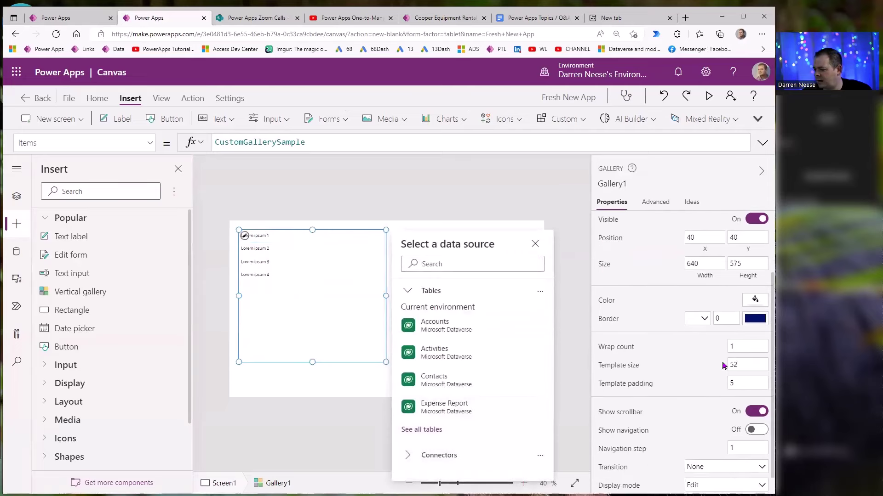
# Set the gallery's border thickness to 2 and move the gallery down to X 30, Y 152.
pyautogui.click(719, 317)
pyautogui.write('2')
pyautogui.moveTo(323, 284); pyautogui.dragTo(321, 310)
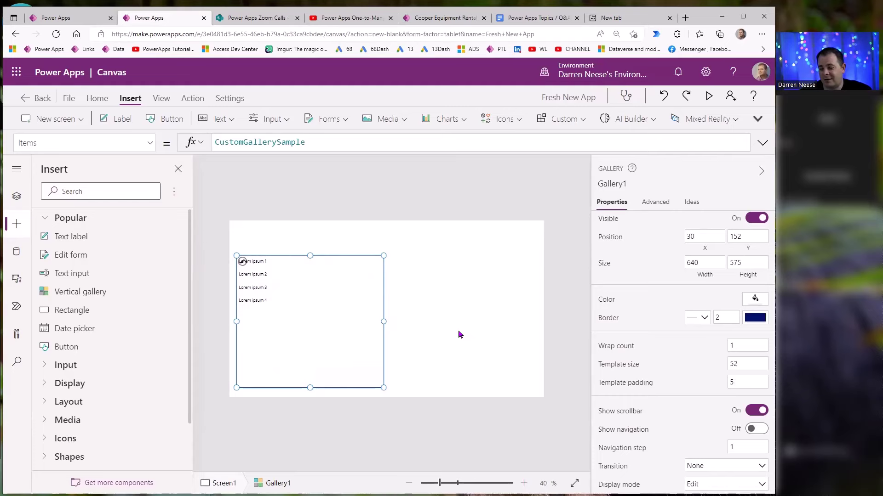
pyautogui.click(490, 309)
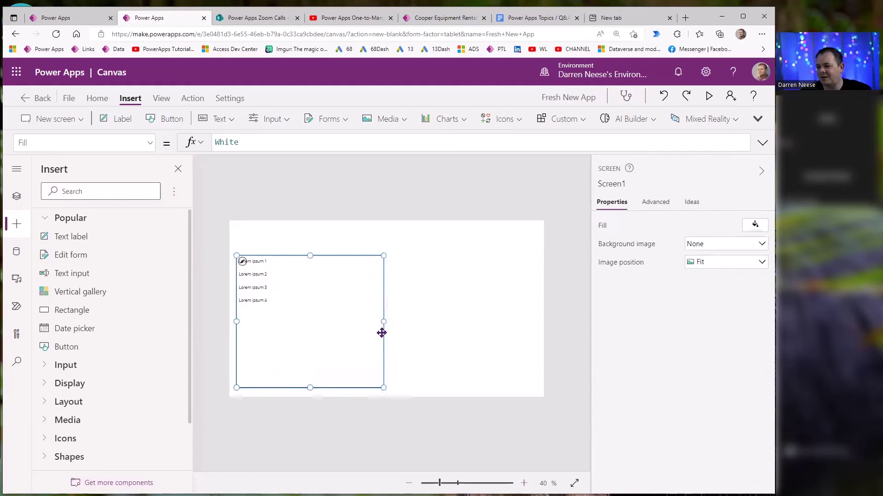
# Duplicate the gallery and place the copy beside the original at X 710, Y 152.
pyautogui.click(382, 333)
pyautogui.click(337, 330)
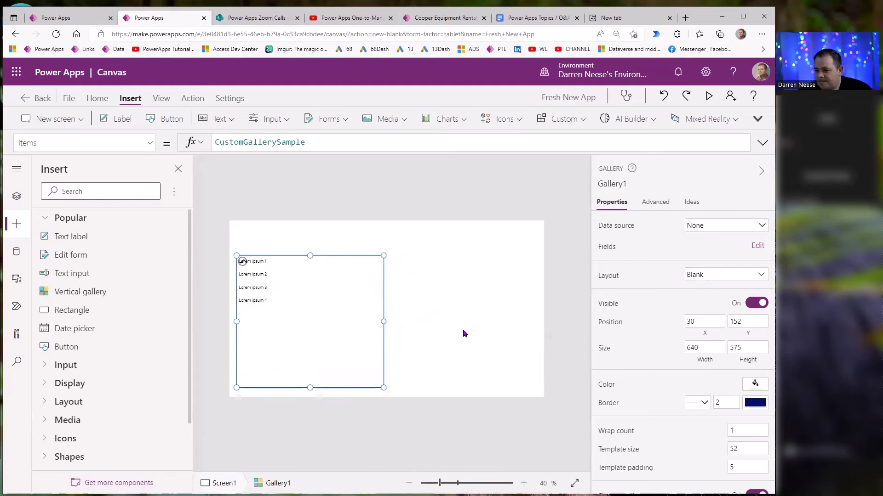
pyautogui.hotkey('ctrl', 'v')
pyautogui.moveTo(477, 334); pyautogui.dragTo(471, 331)
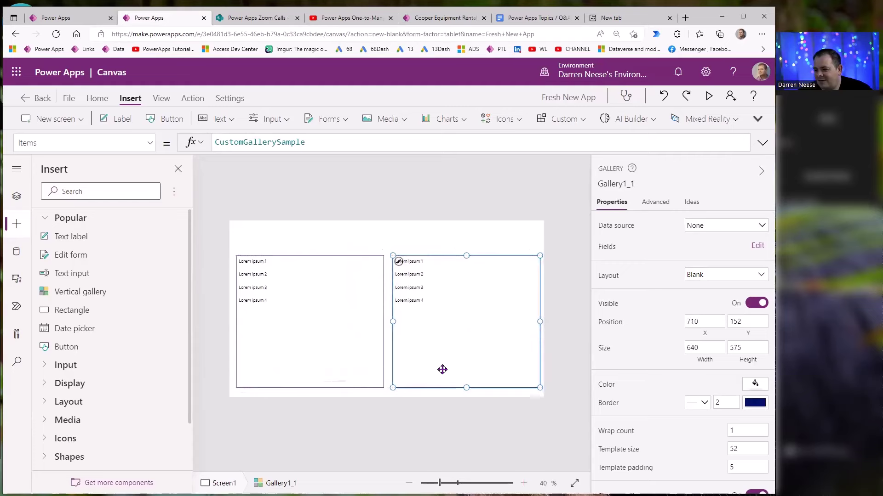
# Open the Power Apps Zoom Calls SharePoint home page in a separate tab and copy its site URL.
pyautogui.click(327, 308)
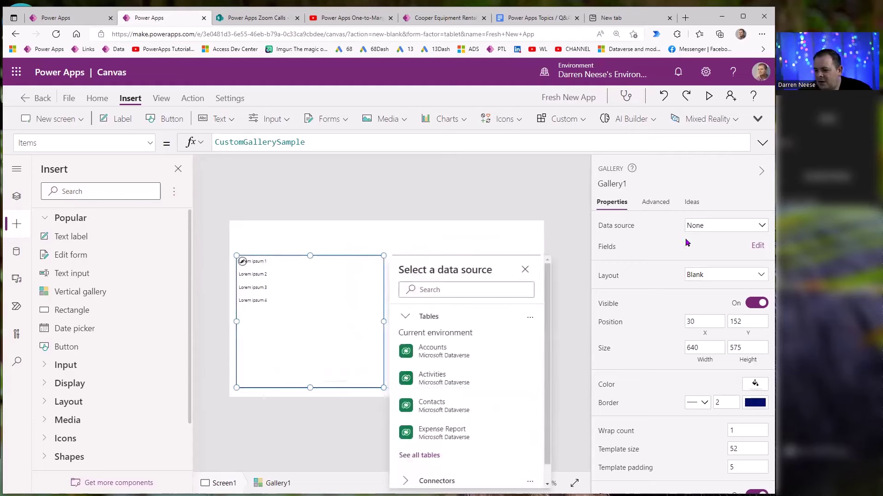
pyautogui.click(256, 18)
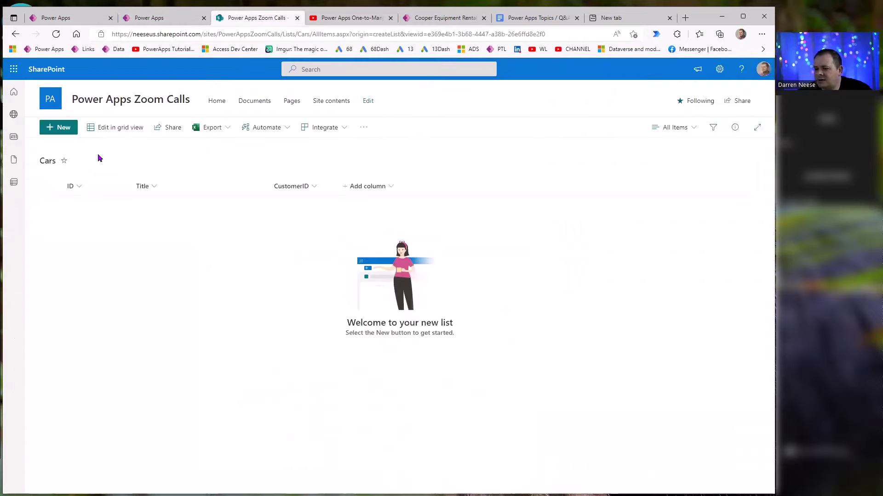
pyautogui.middleClick(44, 99)
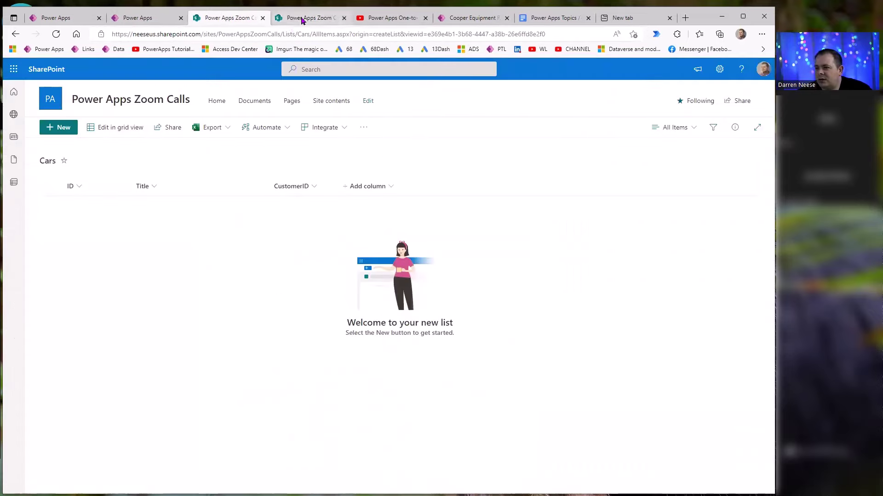
pyautogui.click(300, 20)
pyautogui.click(288, 34)
pyautogui.hotkey('ctrl', 'c')
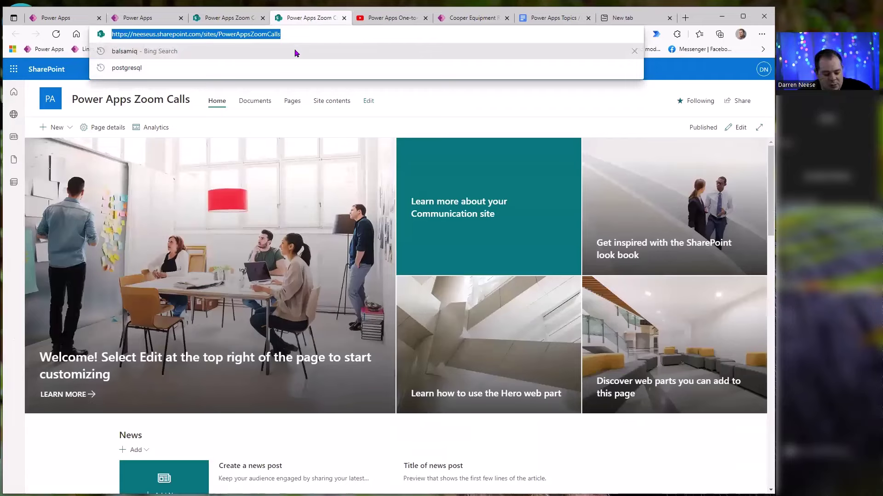
# Switch back to the Power Apps canvas and connect to the SharePoint site using the existing SharePoint connection and the copied URL.
pyautogui.click(154, 19)
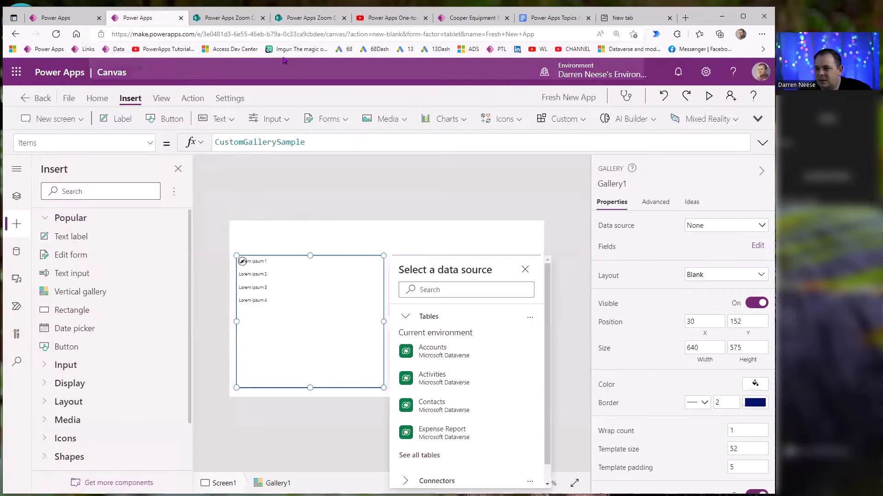
pyautogui.click(18, 253)
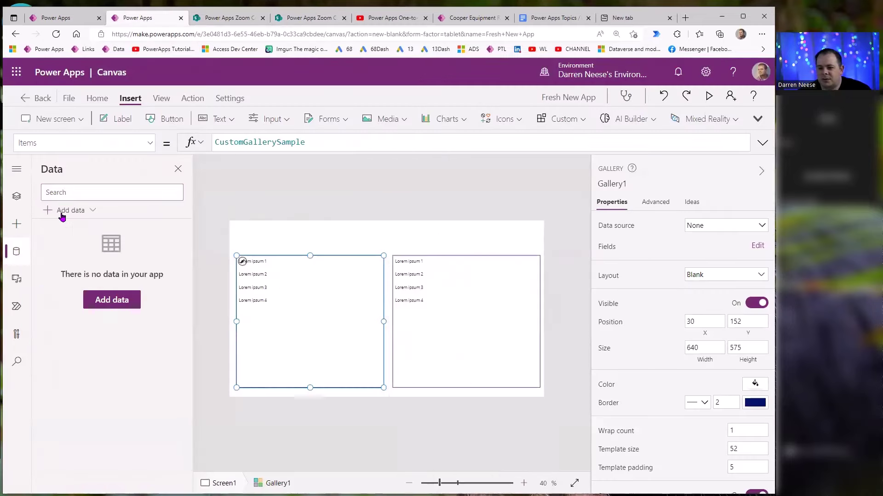
pyautogui.click(62, 210)
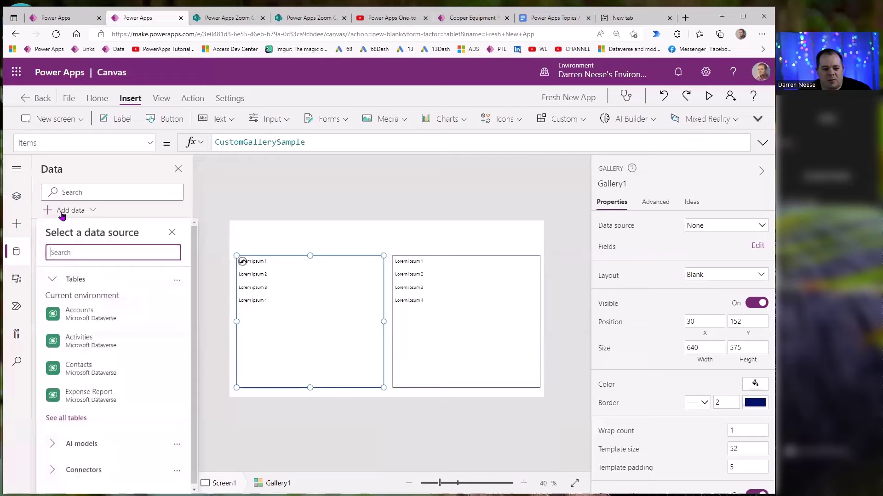
pyautogui.click(97, 470)
pyautogui.click(115, 442)
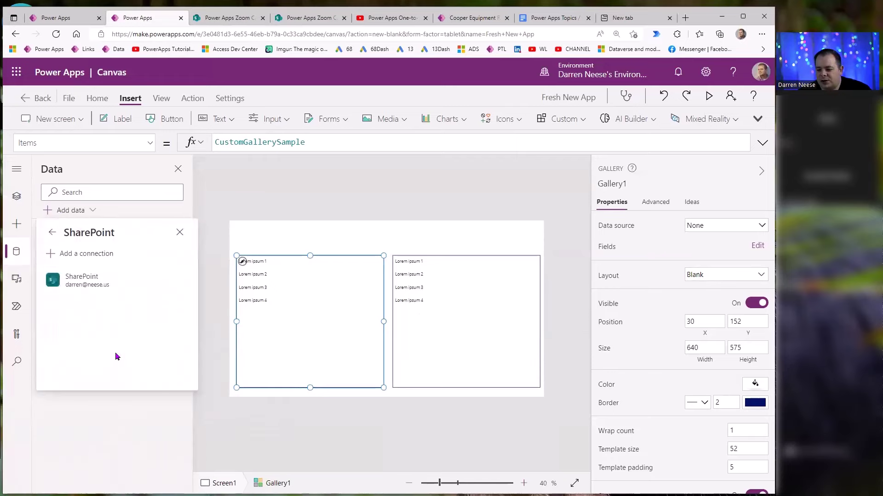
pyautogui.click(122, 284)
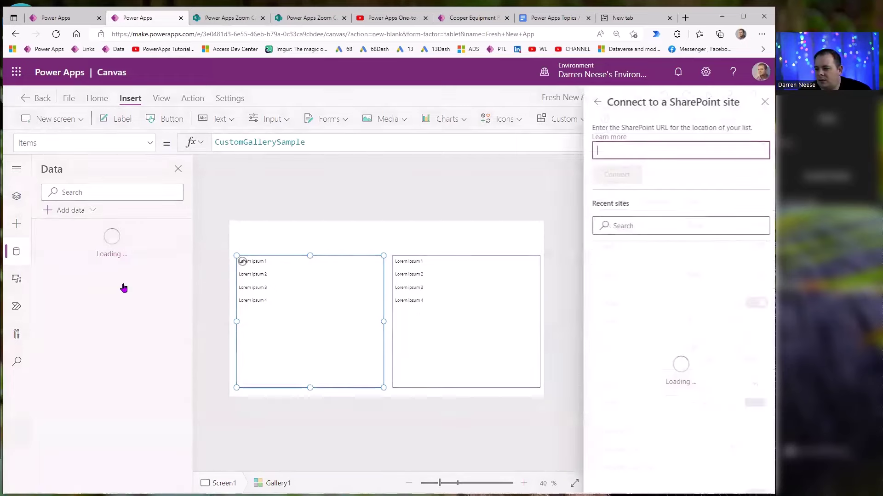
pyautogui.click(677, 151)
pyautogui.hotkey('ctrl', 'v')
pyautogui.click(629, 178)
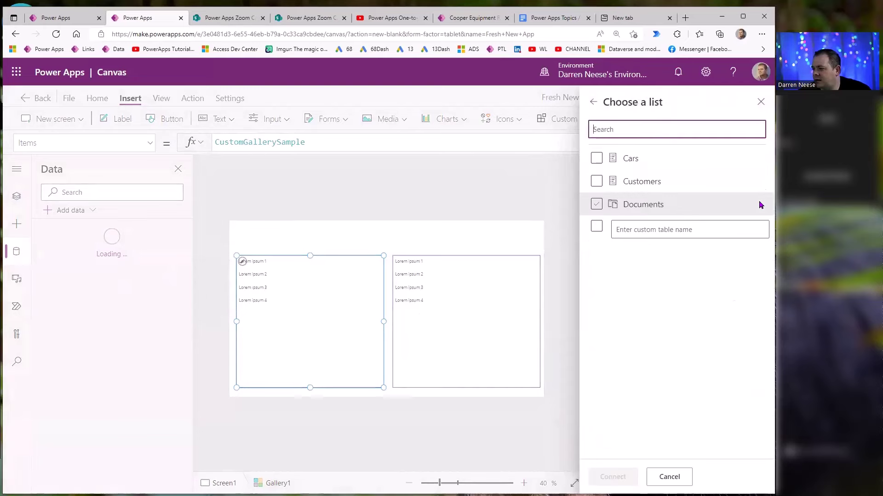
# Add the site's Cars and Customers lists to the app as data sources.
pyautogui.click(596, 158)
pyautogui.click(595, 181)
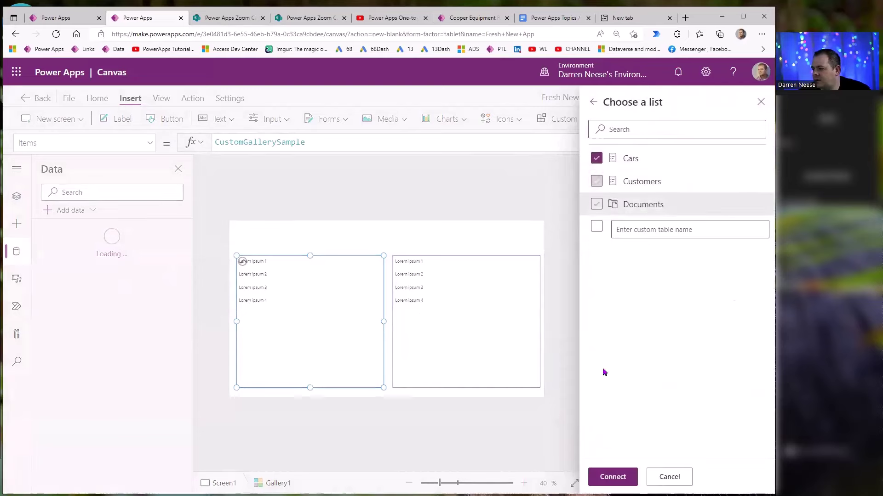
pyautogui.click(602, 476)
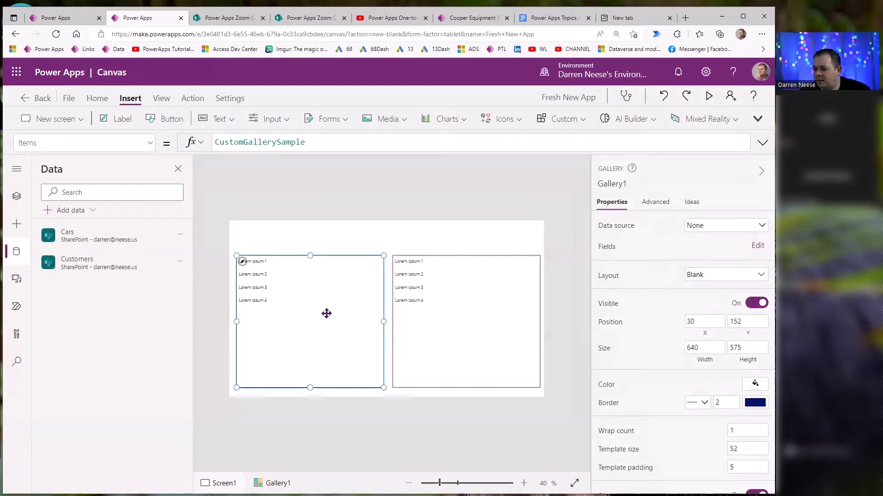
# Set the data source of the original gallery, Gallery1, to the Customers list.
pyautogui.click(743, 225)
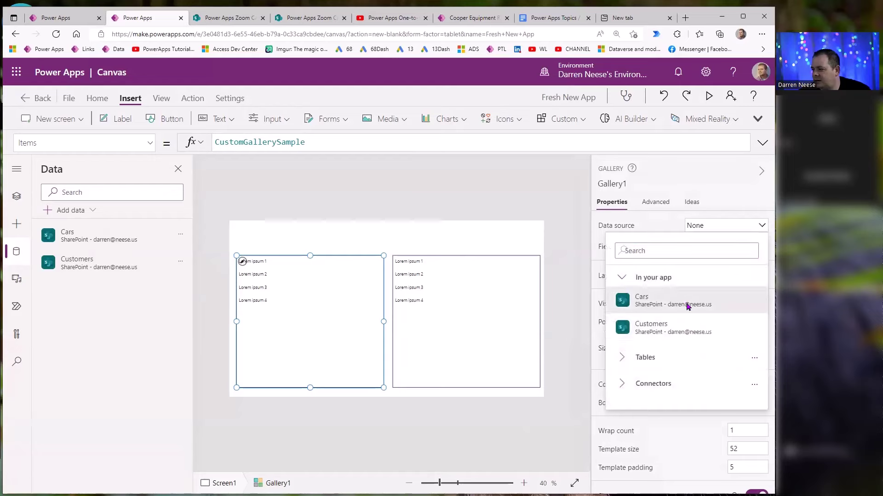
pyautogui.click(665, 300)
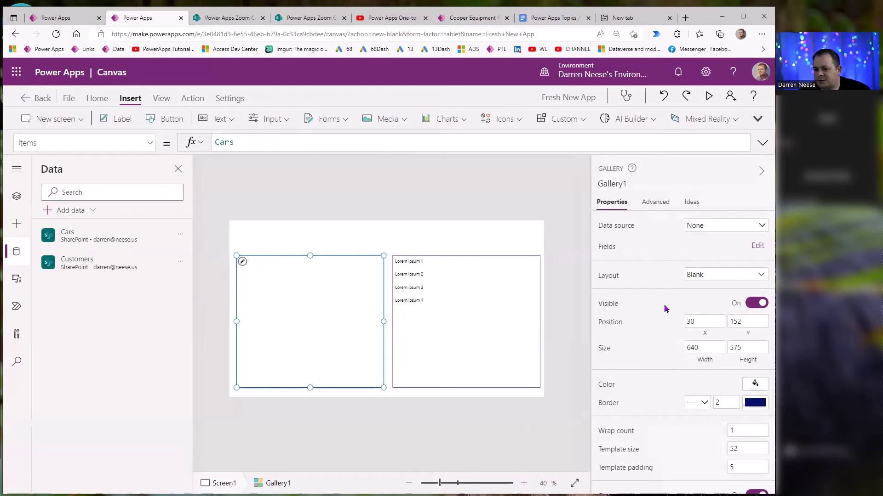
pyautogui.click(744, 227)
pyautogui.click(685, 329)
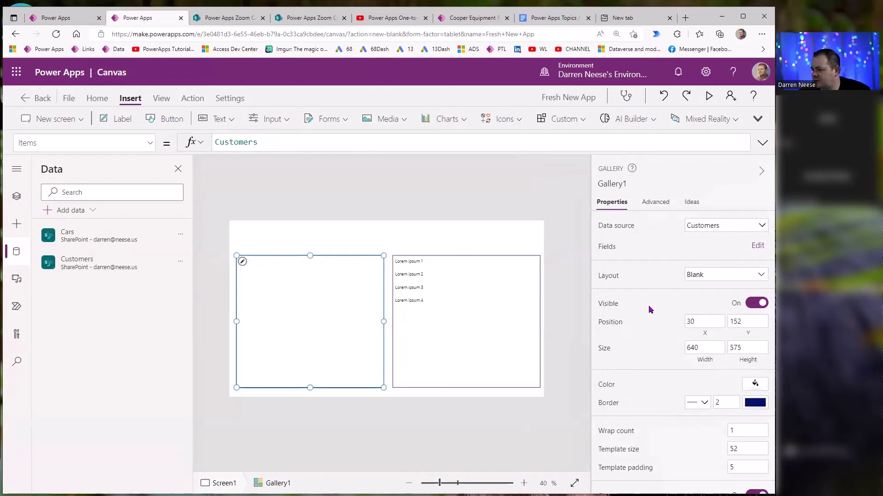
# Set the data source of the duplicated gallery to the Cars list.
pyautogui.moveTo(291, 292); pyautogui.dragTo(550, 285)
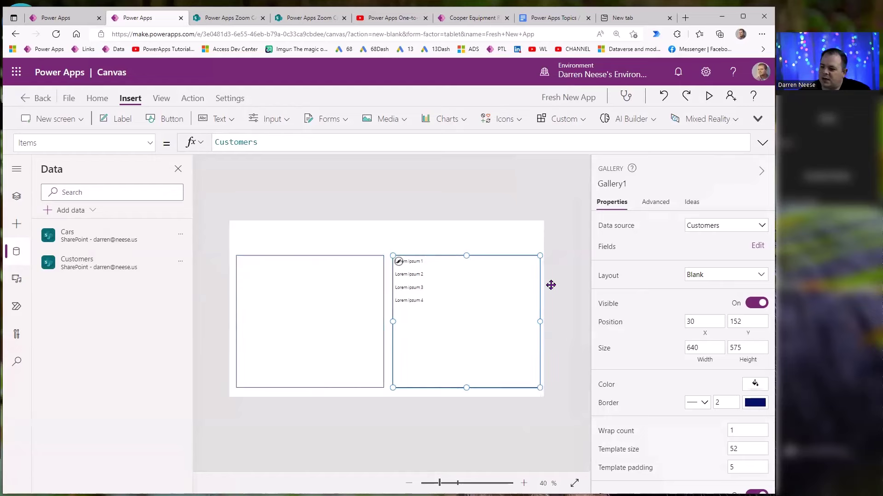
pyautogui.click(717, 227)
pyautogui.click(664, 303)
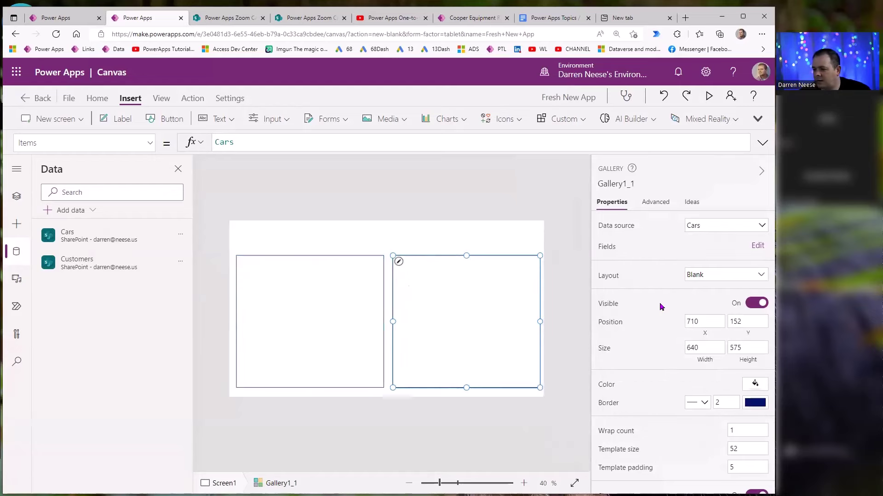
# Fill both galleries together with the gray theme color RGBA(179, 179, 179, 1).
pyautogui.click(256, 262)
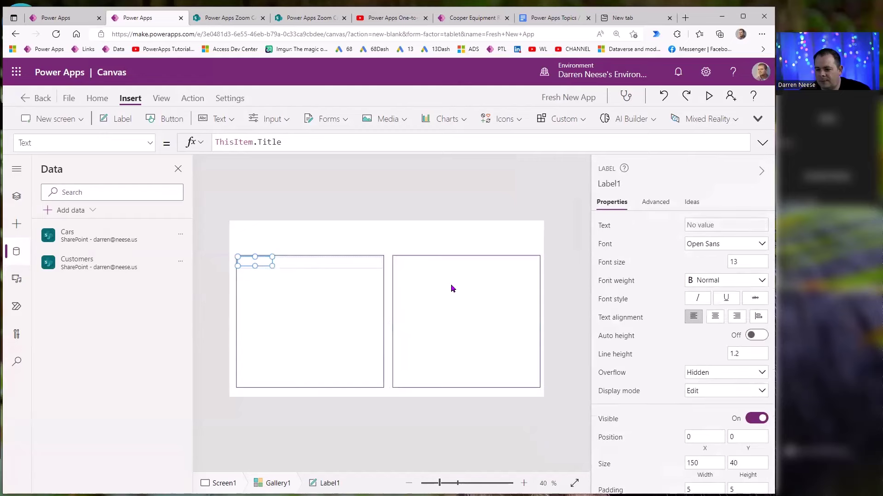
pyautogui.click(304, 327)
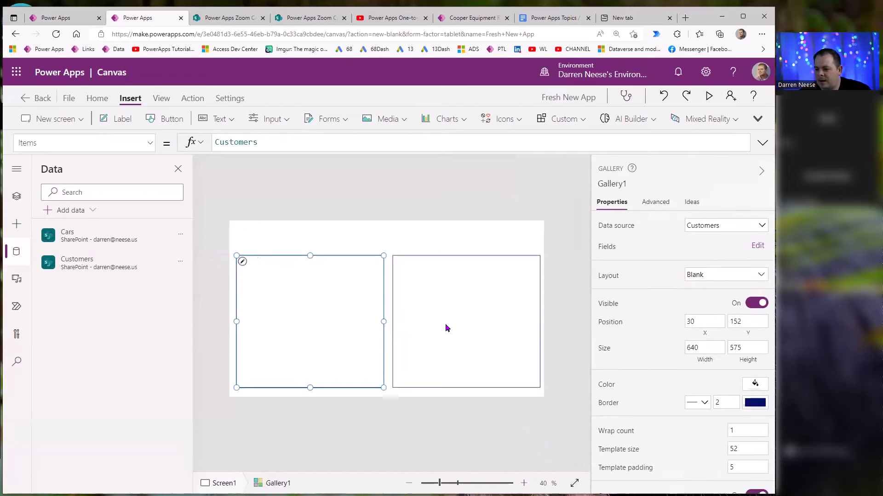
pyautogui.keyDown('shift'); pyautogui.click(445, 324); pyautogui.keyUp('shift')
pyautogui.click(754, 362)
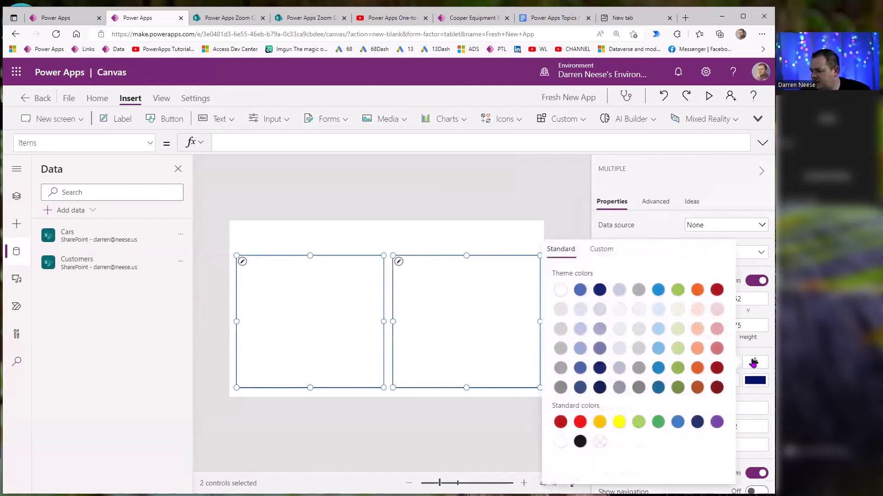
pyautogui.click(560, 349)
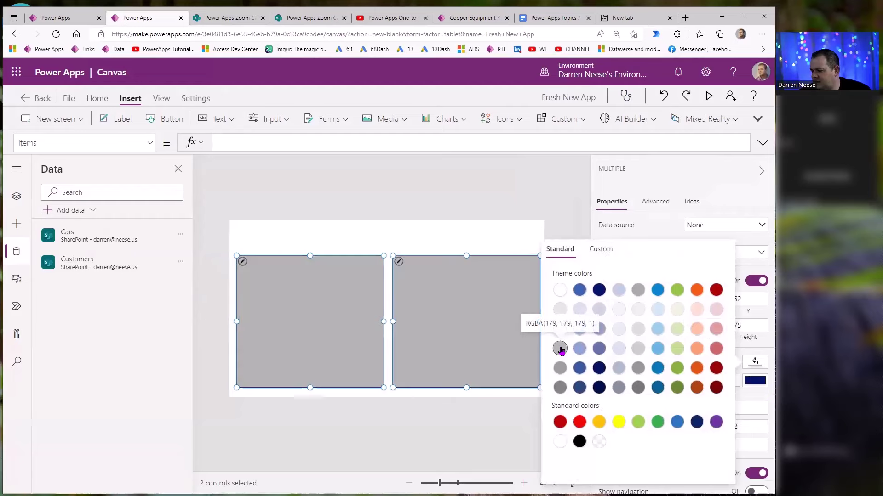
# Set both galleries' TemplateFill to If(ThisItem.IsSelected, LightYellow, White) and shift them down to Y 168.
pyautogui.click(149, 144)
pyautogui.scroll(-10, 83, 264)
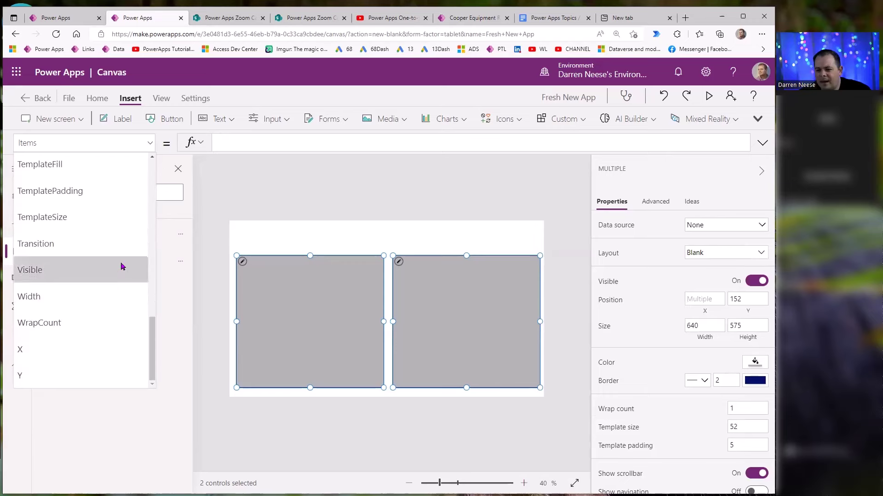
pyautogui.click(77, 172)
pyautogui.moveTo(304, 142); pyautogui.dragTo(192, 143)
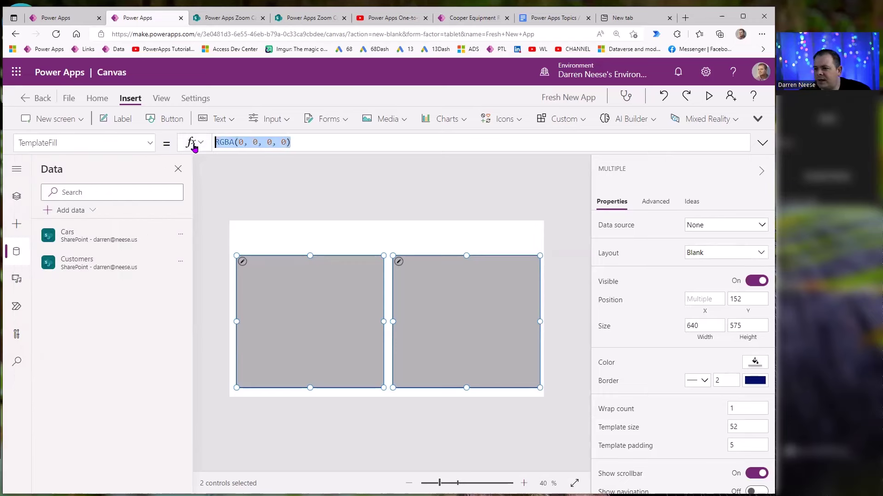
pyautogui.write('If(This')
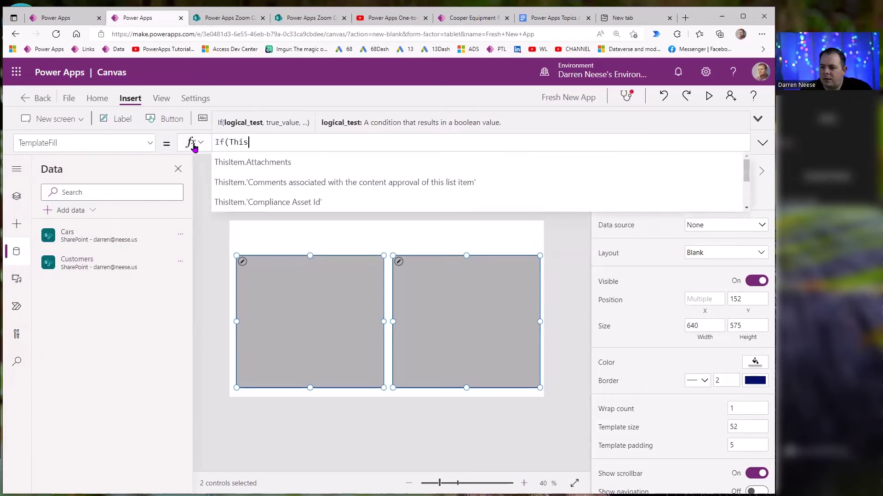
pyautogui.write('Item.Is')
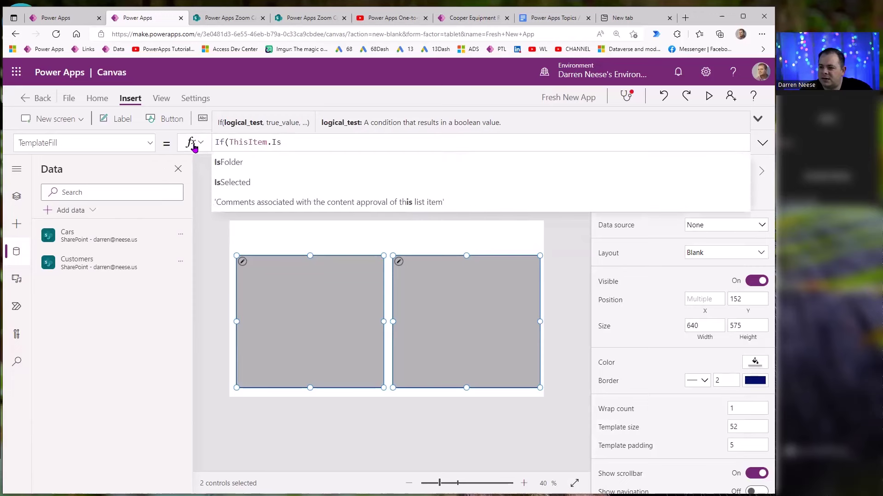
pyautogui.write('Selected')
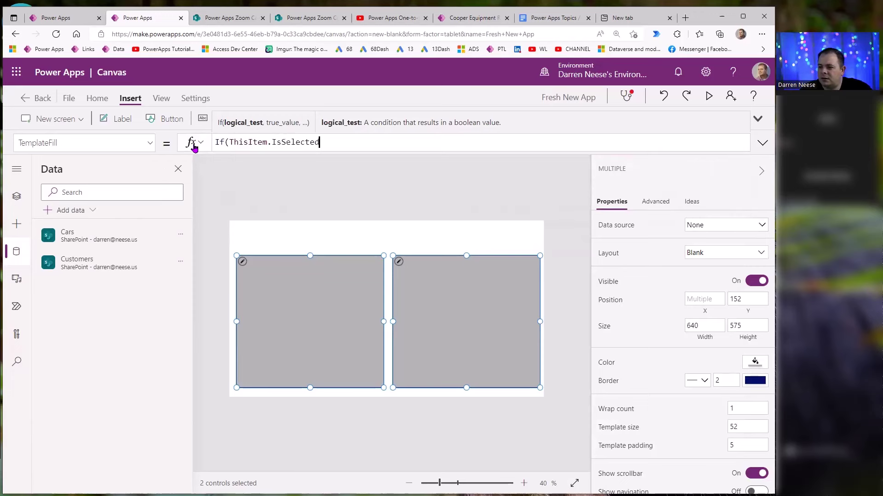
pyautogui.write(', LightYell')
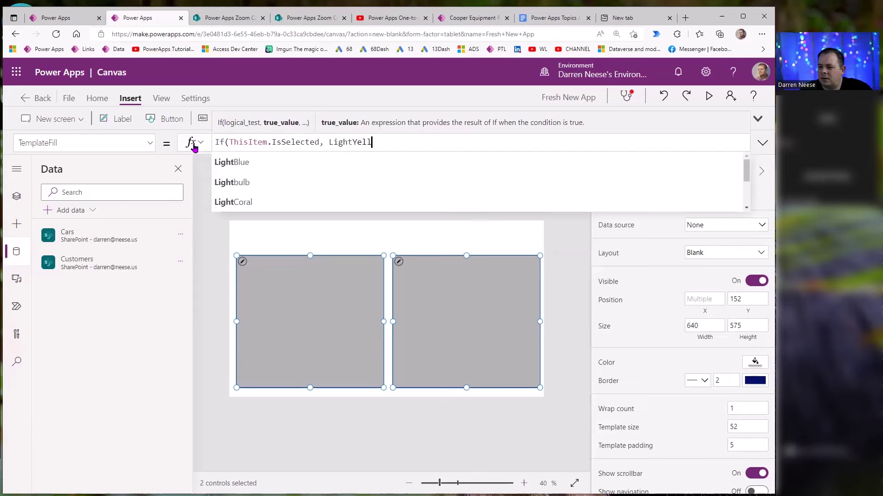
pyautogui.write('ow, White)')
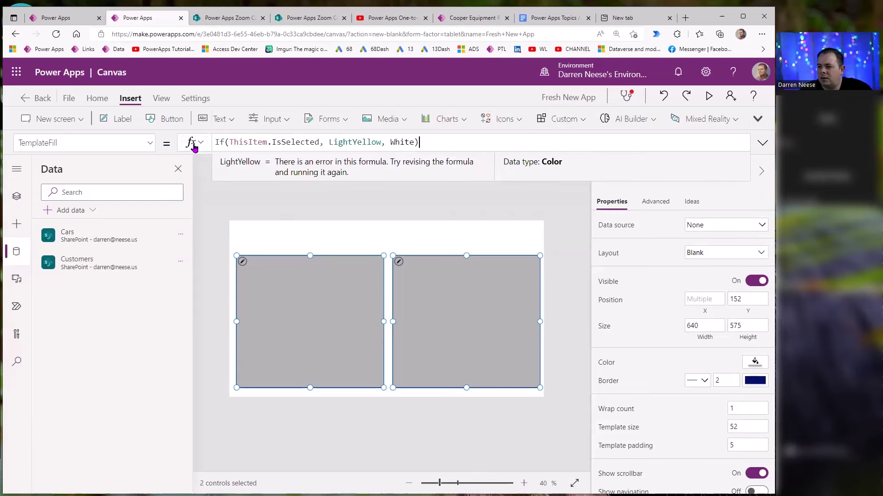
pyautogui.click(469, 351)
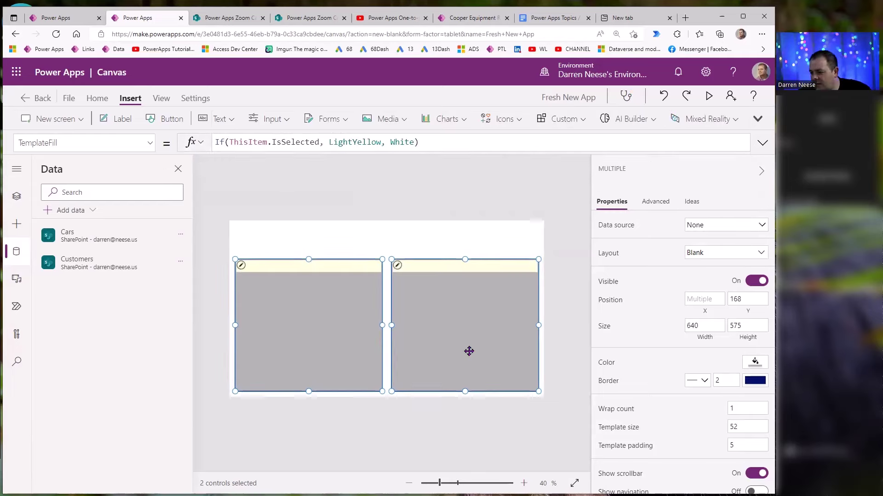
pyautogui.click(553, 232)
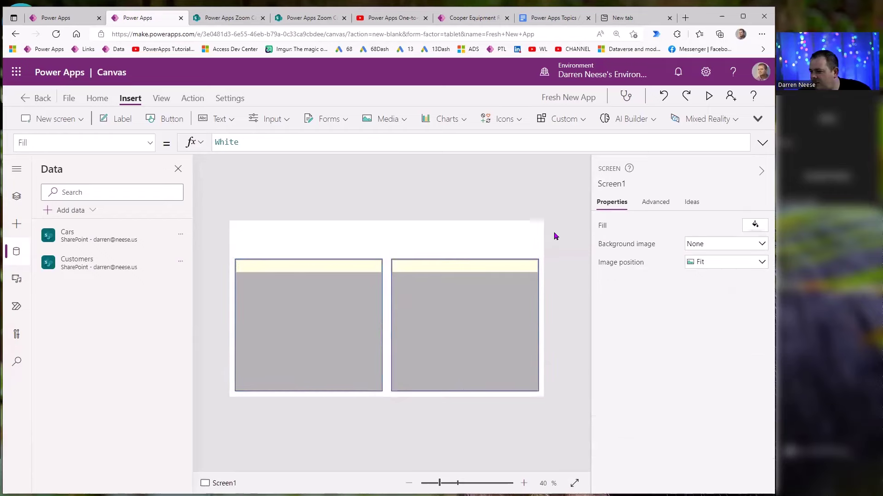
# Insert a text input on Screen1 above the Customers gallery.
pyautogui.click(214, 120)
pyautogui.click(219, 161)
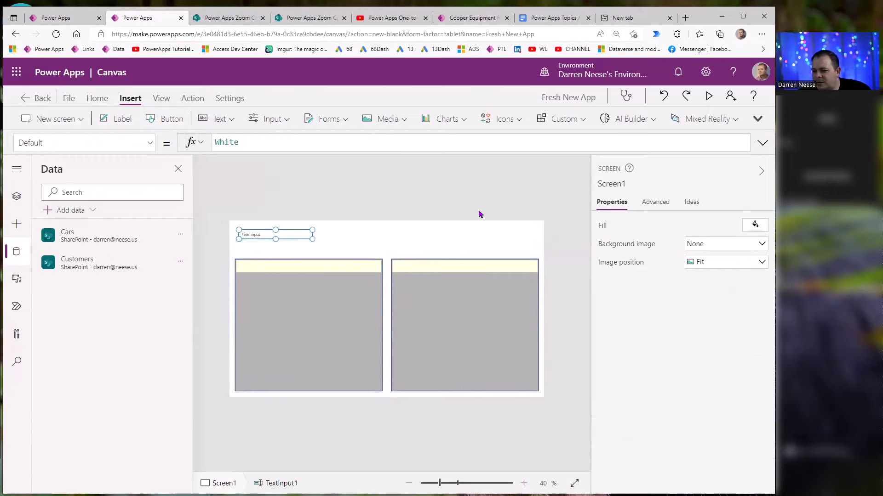
# Align the text input with the left edge of the Customers gallery, replacing its default text with the hint text Customer Name.
pyautogui.moveTo(291, 233); pyautogui.dragTo(291, 249)
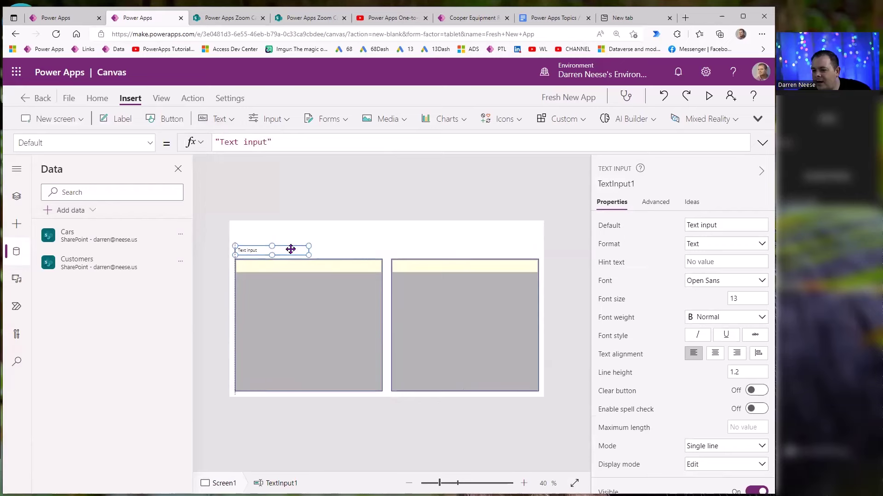
pyautogui.click(767, 225)
pyautogui.hotkey('ctrl', 'a')
pyautogui.press('BackSpace')
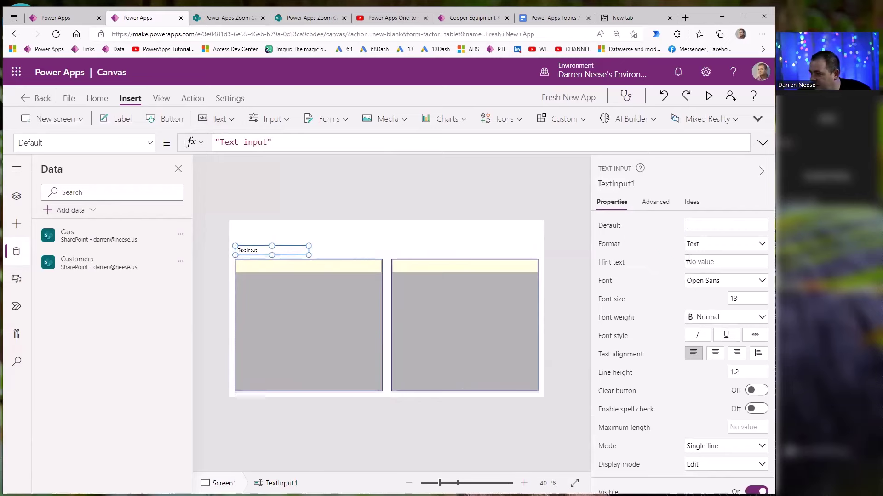
pyautogui.click(708, 263)
pyautogui.write('Customer Name')
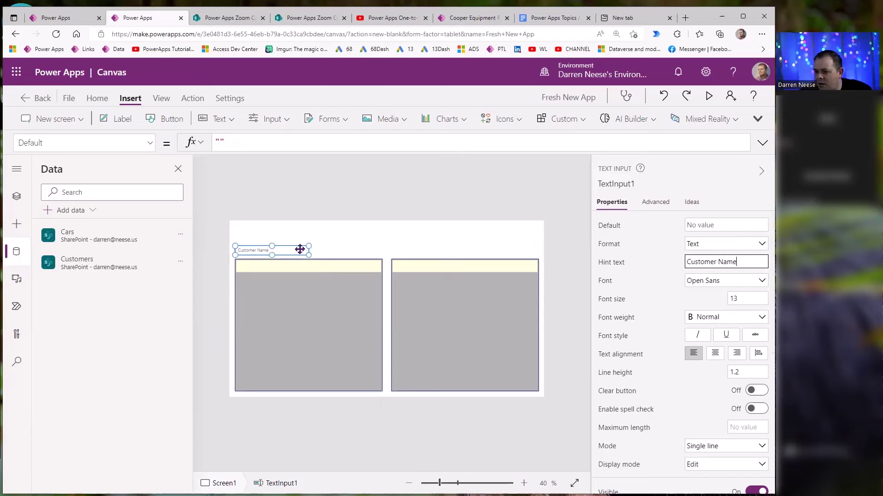
# Widen the Customer Name input to 640 and place a copy of it above the Cars gallery at X 704, Y 110.
pyautogui.moveTo(307, 254); pyautogui.dragTo(381, 255)
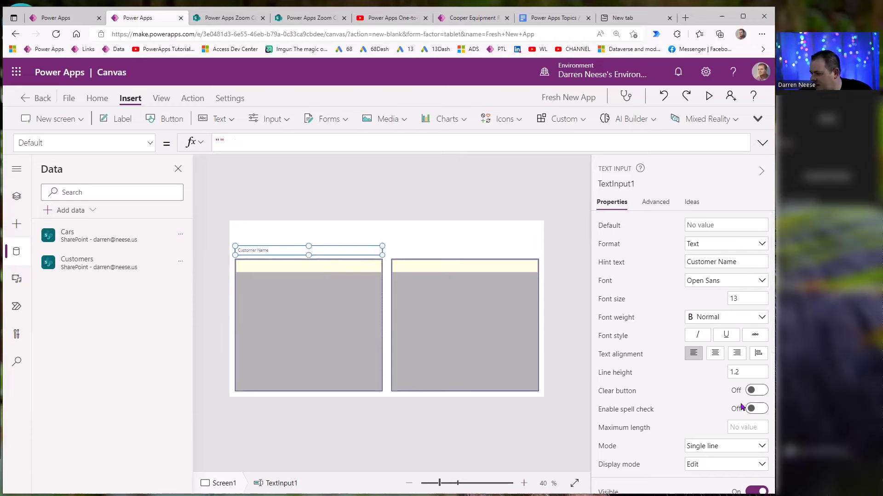
pyautogui.scroll(-3, 741, 423)
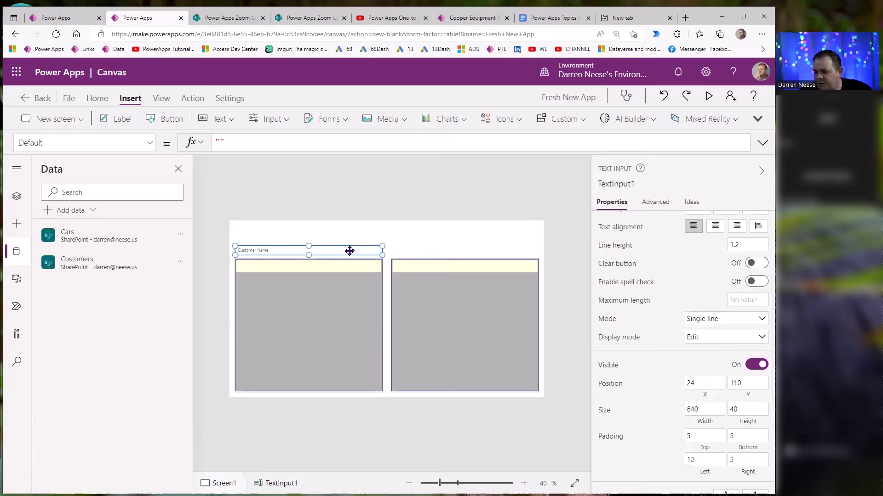
pyautogui.hotkey('ctrl', 'c')
pyautogui.hotkey('ctrl', 'v')
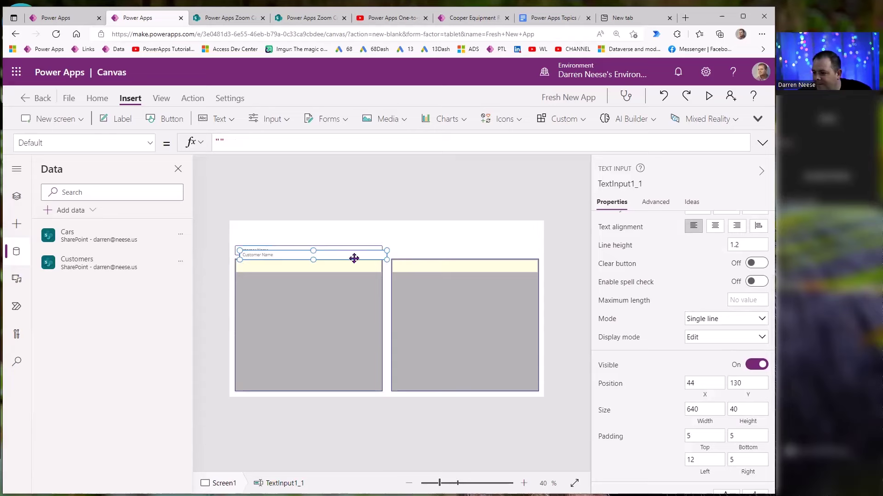
pyautogui.moveTo(410, 251); pyautogui.dragTo(506, 250)
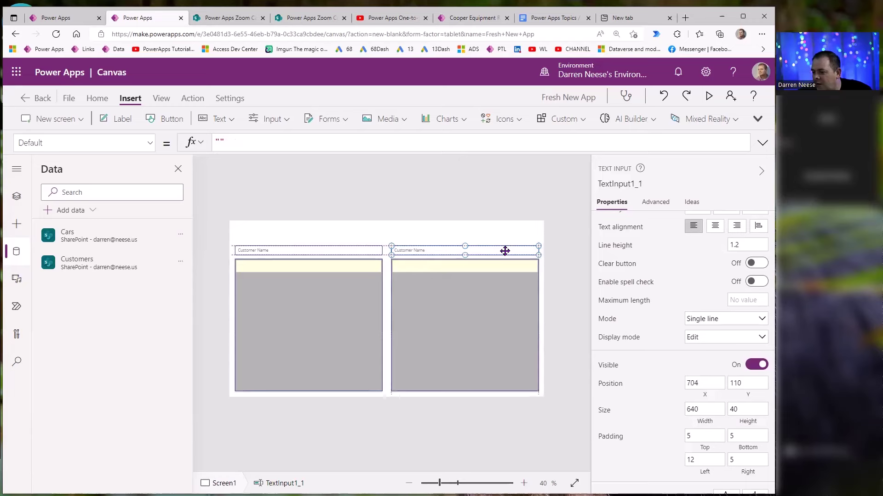
# Set the width of both text inputs together to 500.
pyautogui.keyDown('shift'); pyautogui.click(355, 255); pyautogui.keyUp('shift')
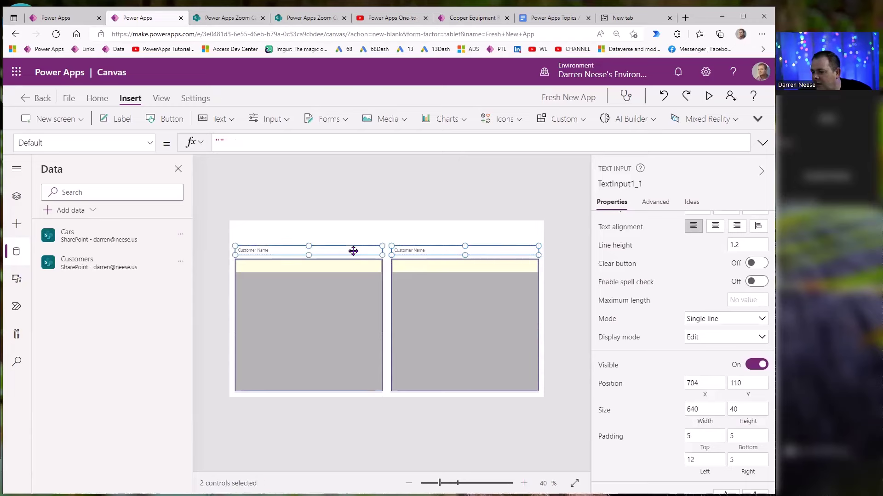
pyautogui.click(703, 410)
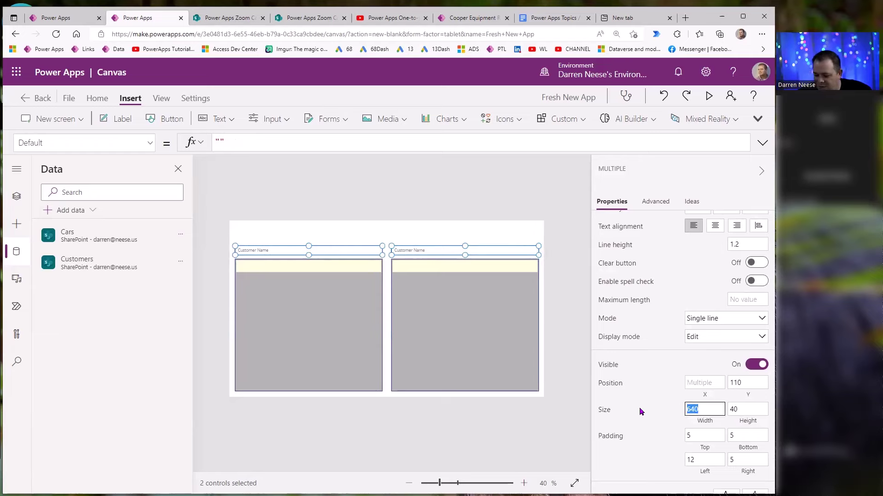
pyautogui.write('500')
pyautogui.click(568, 256)
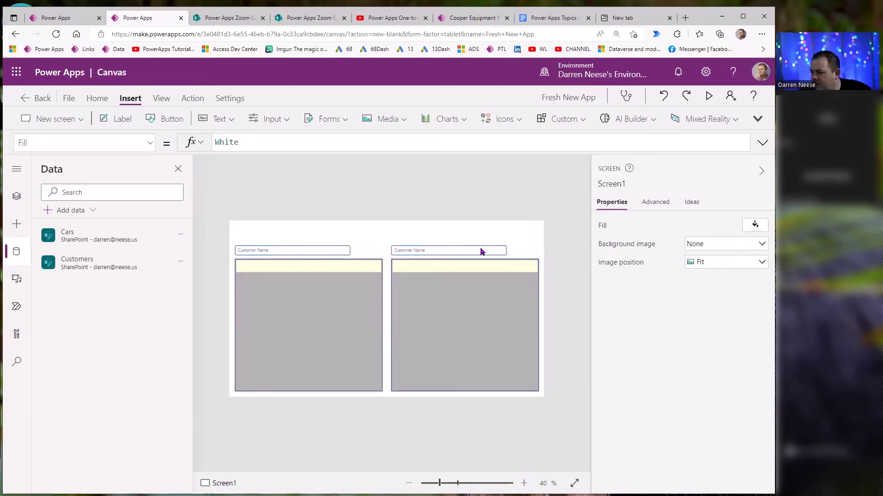
# Change the hint text of the input above the Cars gallery to Car Name.
pyautogui.click(483, 250)
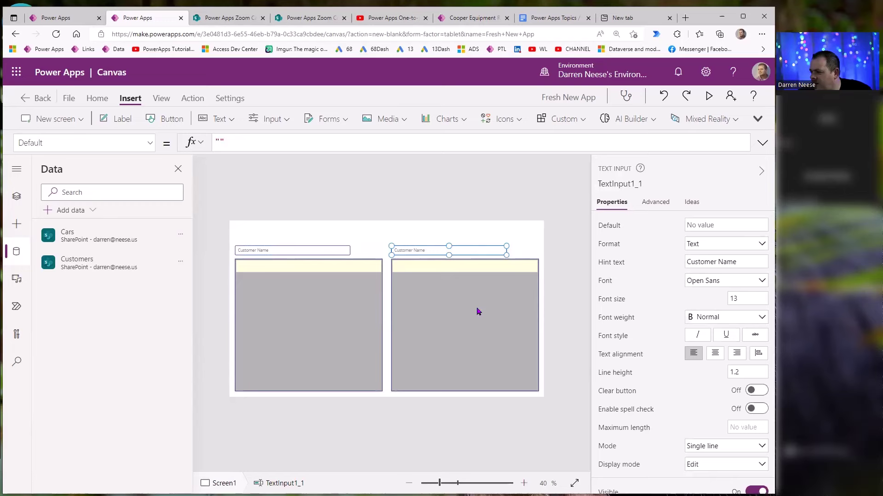
pyautogui.click(746, 263)
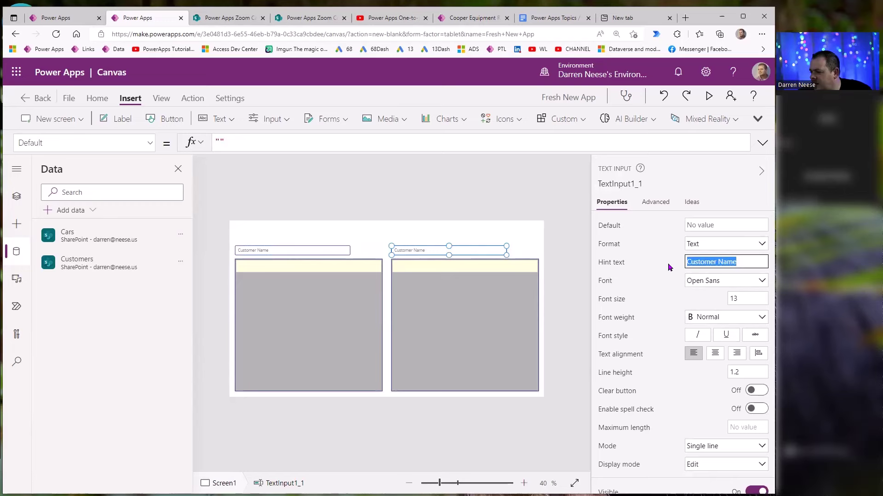
pyautogui.click(700, 262)
pyautogui.tripleClick(700, 261)
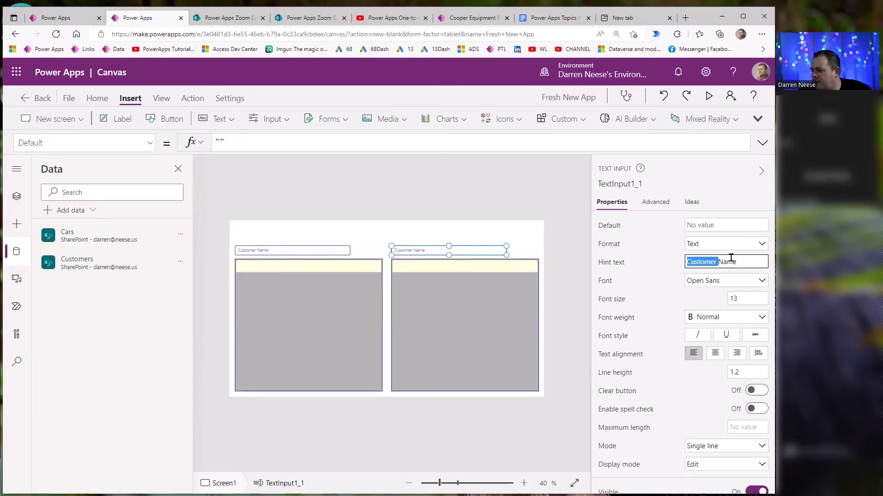
pyautogui.click(699, 262)
pyautogui.tripleClick(699, 263)
pyautogui.doubleClick(699, 261)
pyautogui.write('Car')
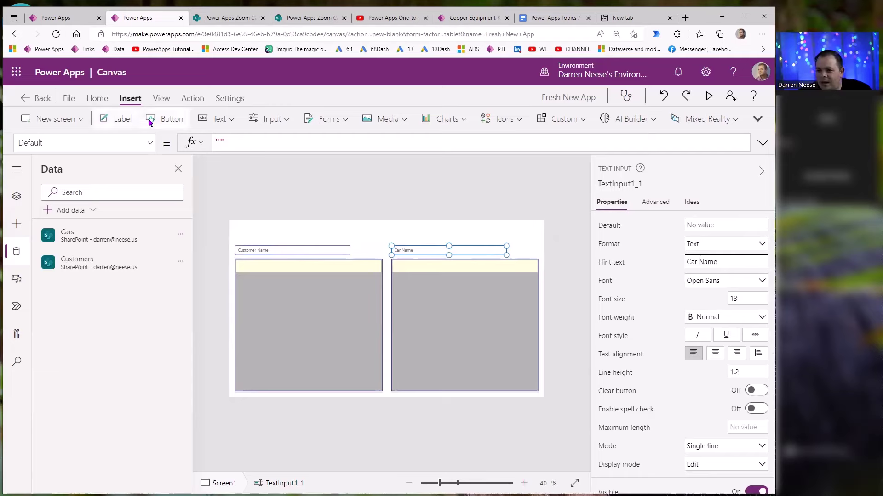
# Insert a 125-wide button beside the Customer Name input at X 539, Y 110 and label it Add.
pyautogui.click(165, 118)
pyautogui.moveTo(266, 231); pyautogui.dragTo(363, 244)
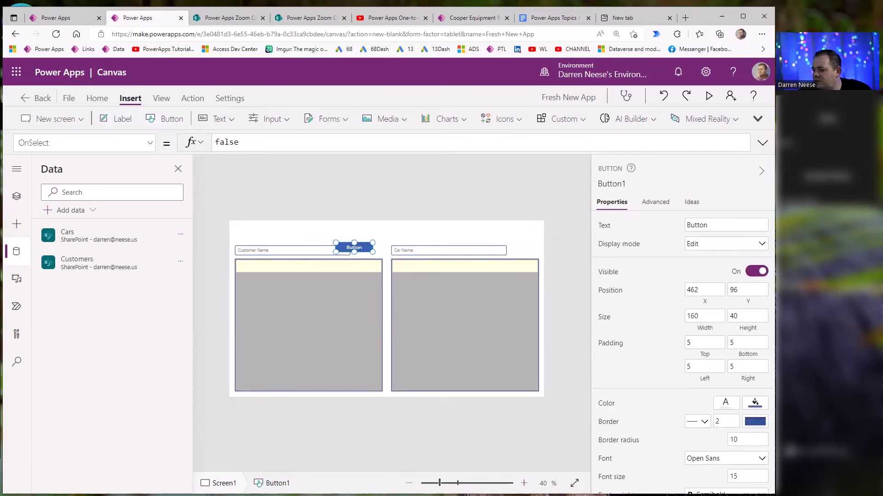
pyautogui.scroll(5, 354, 248)
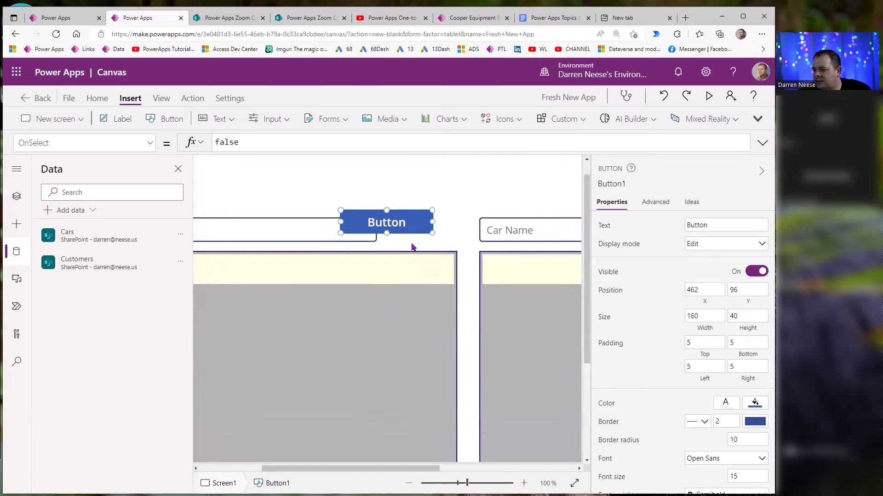
pyautogui.moveTo(417, 225); pyautogui.dragTo(436, 232)
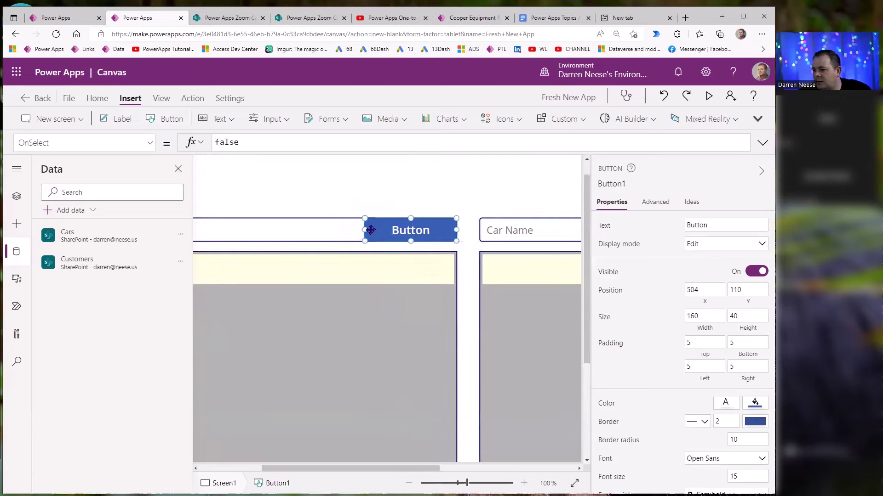
pyautogui.moveTo(366, 229); pyautogui.dragTo(387, 227)
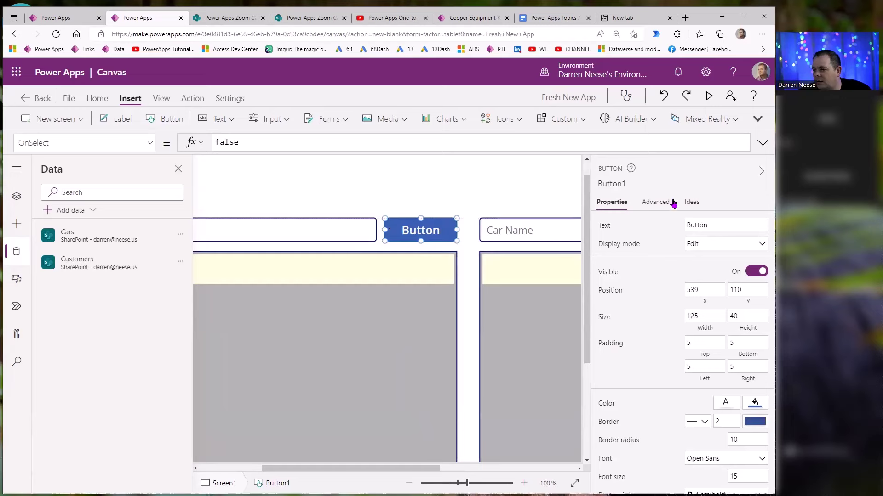
pyautogui.doubleClick(719, 223)
pyautogui.write('Add')
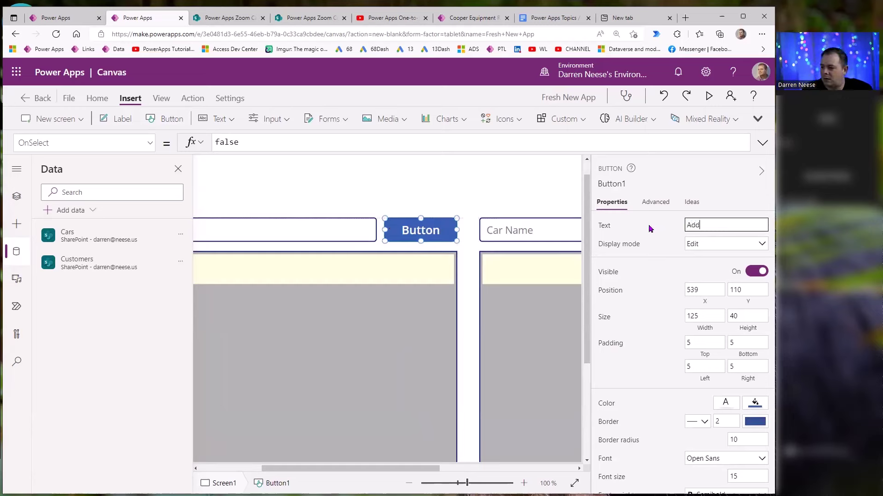
# Duplicate the Add button and place the copy beside the Car Name input at X 1219, Y 110.
pyautogui.click(434, 233)
pyautogui.hotkey('ctrl', 'c')
pyautogui.hotkey('ctrl', 'v')
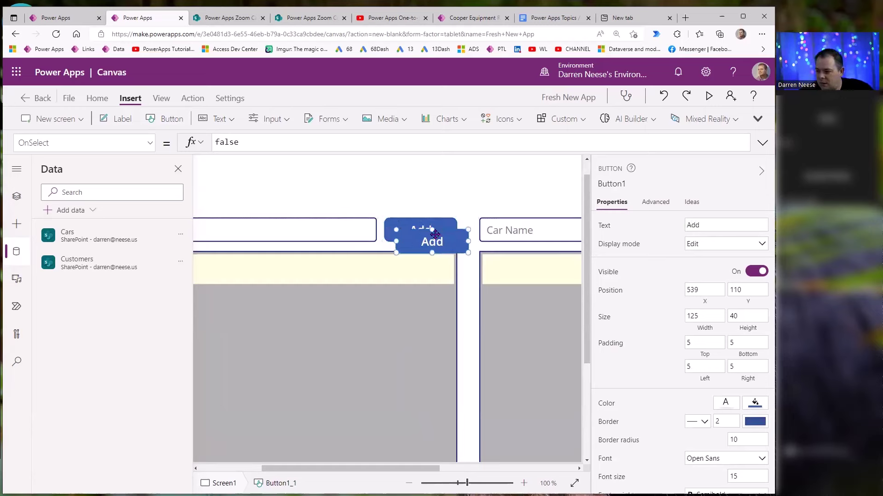
pyautogui.moveTo(447, 242); pyautogui.dragTo(572, 196)
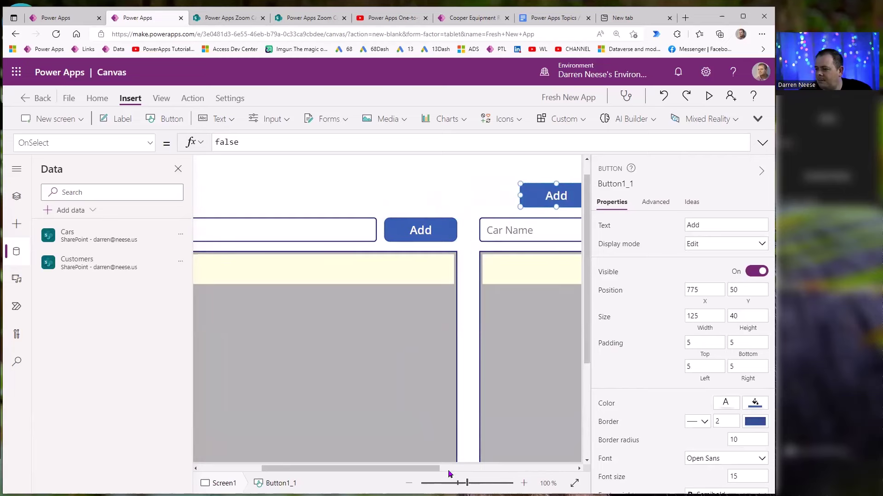
pyautogui.scroll(-5, 450, 466)
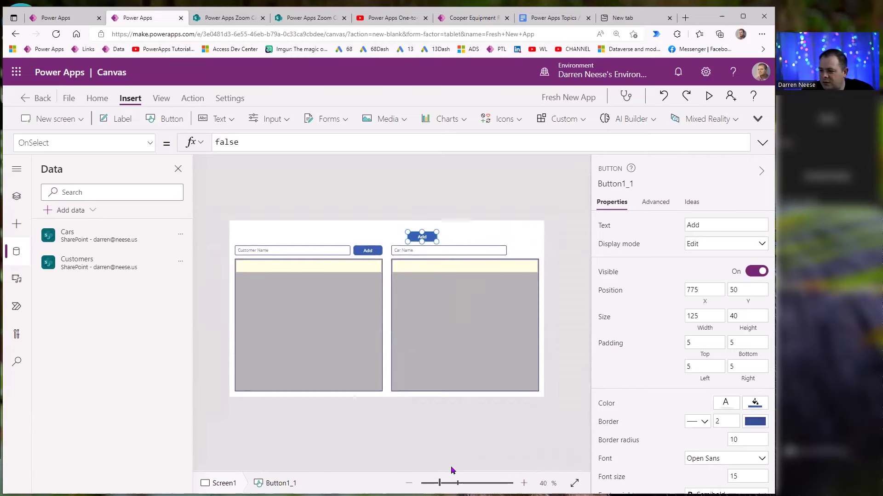
pyautogui.moveTo(428, 235); pyautogui.dragTo(533, 247)
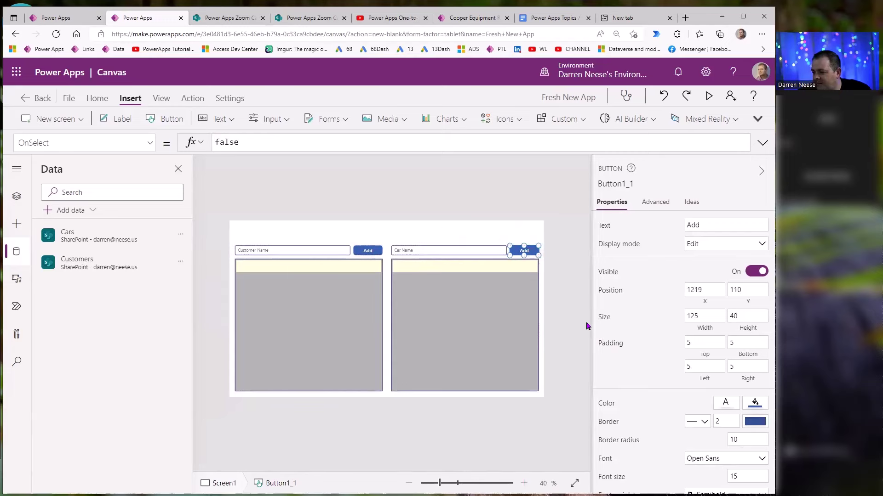
# Rename the Customer Name text input to txtCustomer.
pyautogui.click(329, 251)
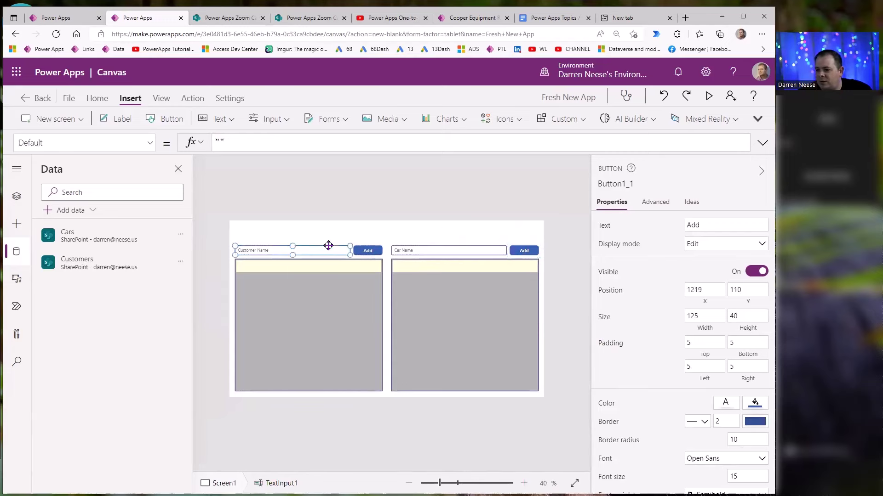
pyautogui.click(627, 184)
pyautogui.write('txt')
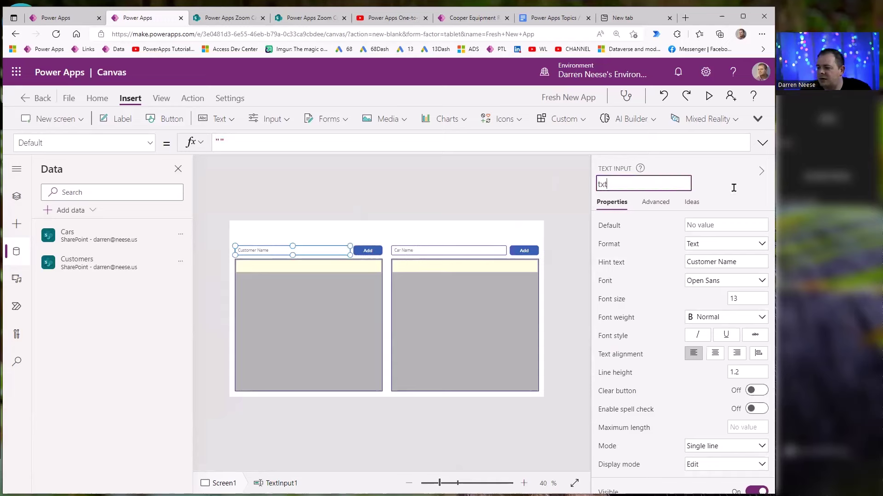
pyautogui.write('Customer')
pyautogui.press('Return')
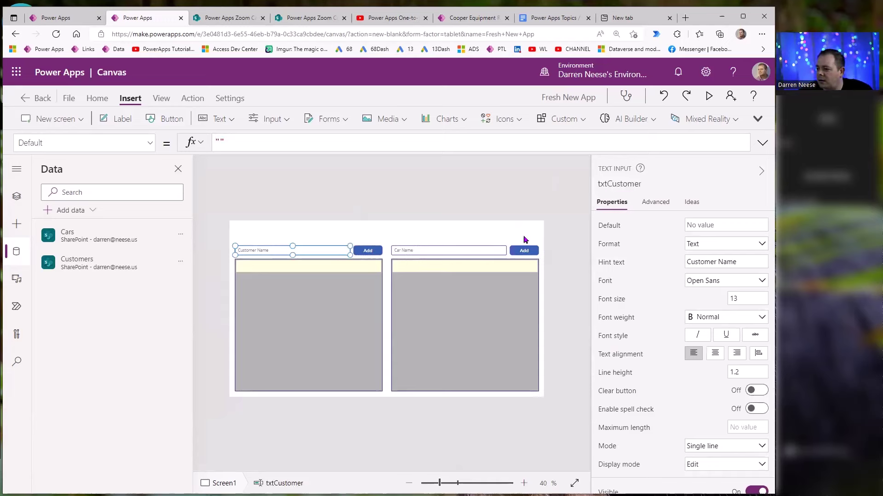
# Rename the Car Name text input to txtCar.
pyautogui.click(495, 250)
pyautogui.click(619, 184)
pyautogui.write('txt')
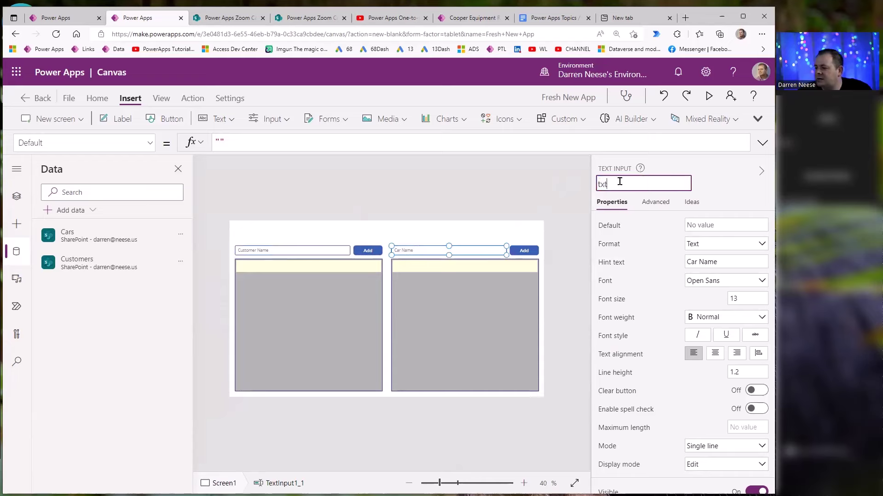
pyautogui.write('Car')
pyautogui.press('Return')
# Rename the Customers gallery to galCustomer.
pyautogui.click(368, 309)
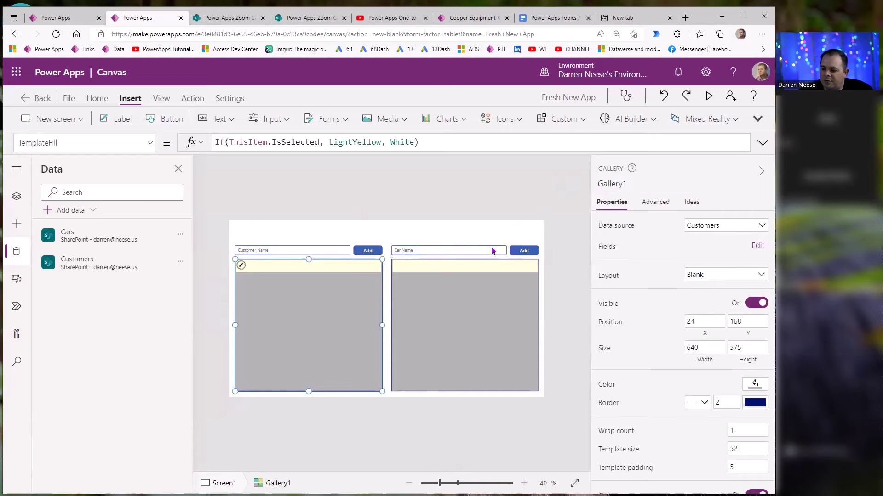
pyautogui.click(605, 185)
pyautogui.write('gal')
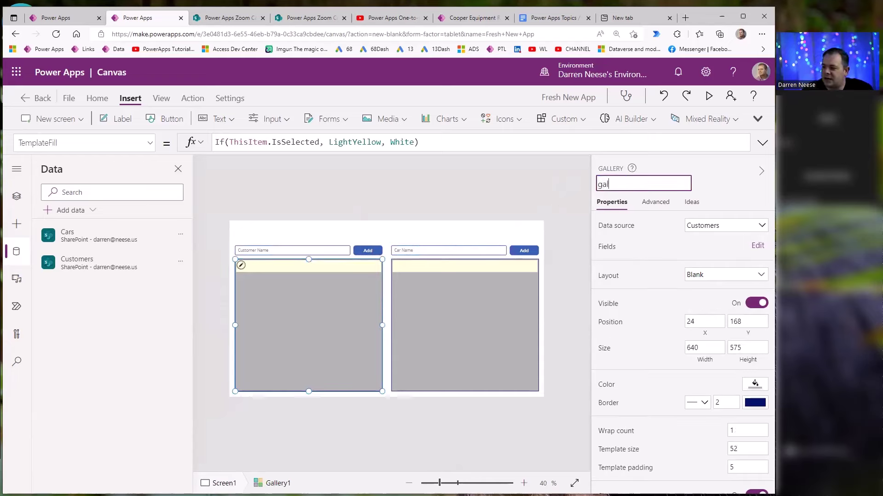
pyautogui.write('Customer')
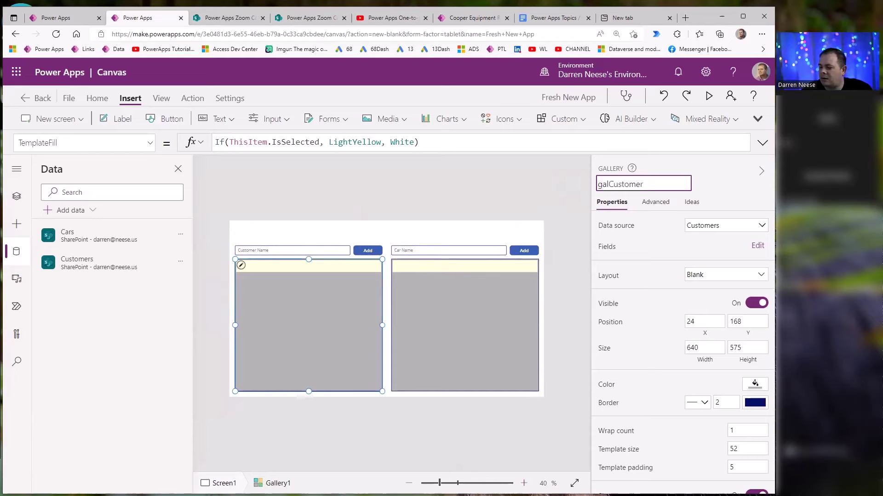
pyautogui.press('Return')
# Rename the Cars gallery to galCar.
pyautogui.click(467, 338)
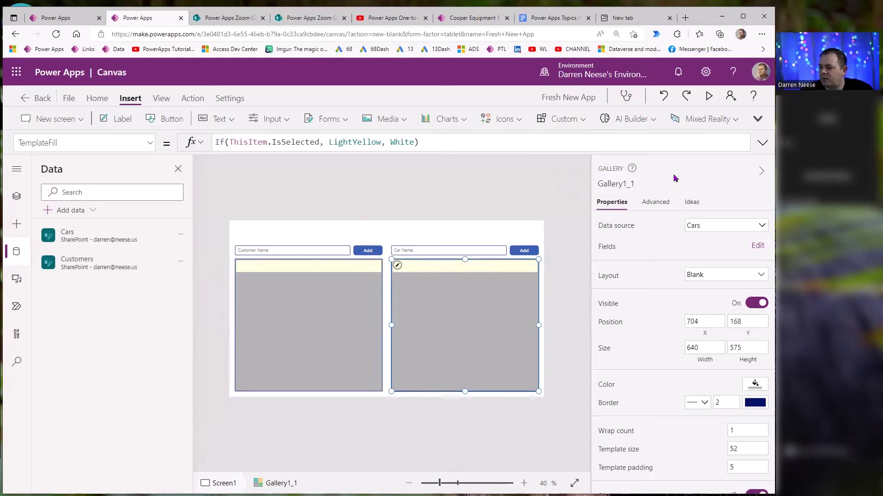
pyautogui.click(625, 184)
pyautogui.write('galCar')
pyautogui.press('Return')
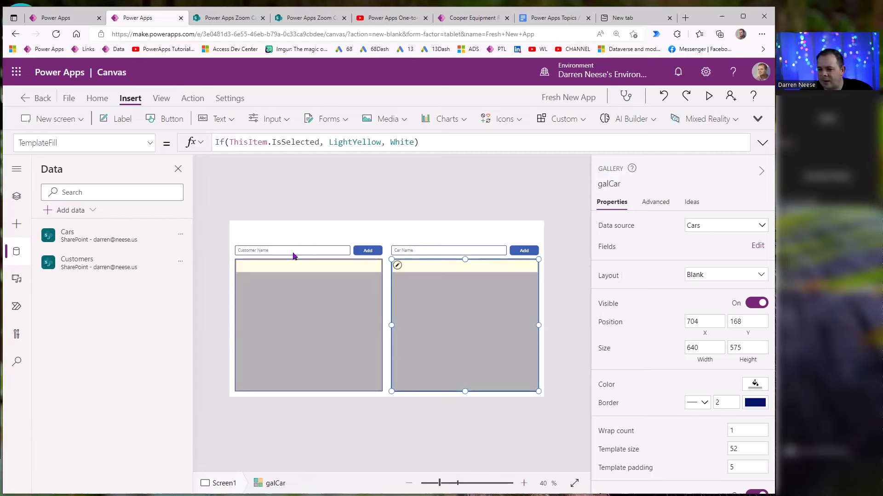
# Set the OnSelect formula of the customer Add button to Patch(Customers, Defaults(Customers), {}).
pyautogui.click(375, 251)
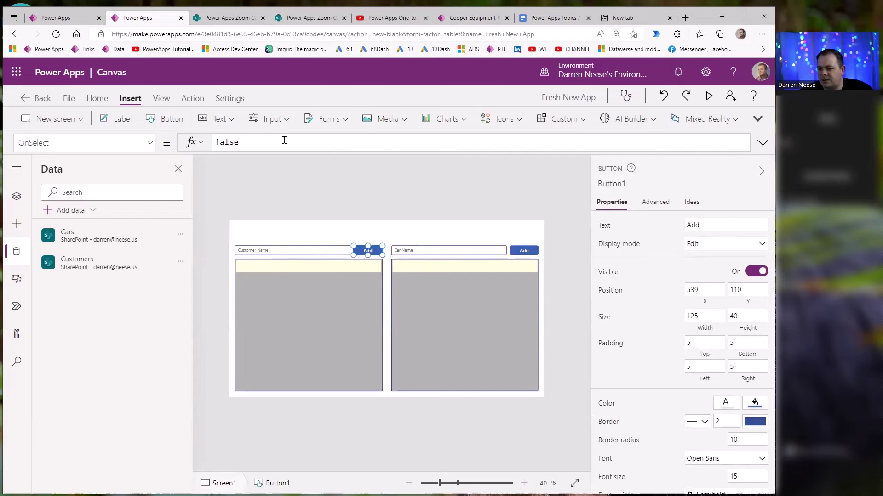
pyautogui.moveTo(285, 141); pyautogui.dragTo(187, 142)
pyautogui.write('Patch')
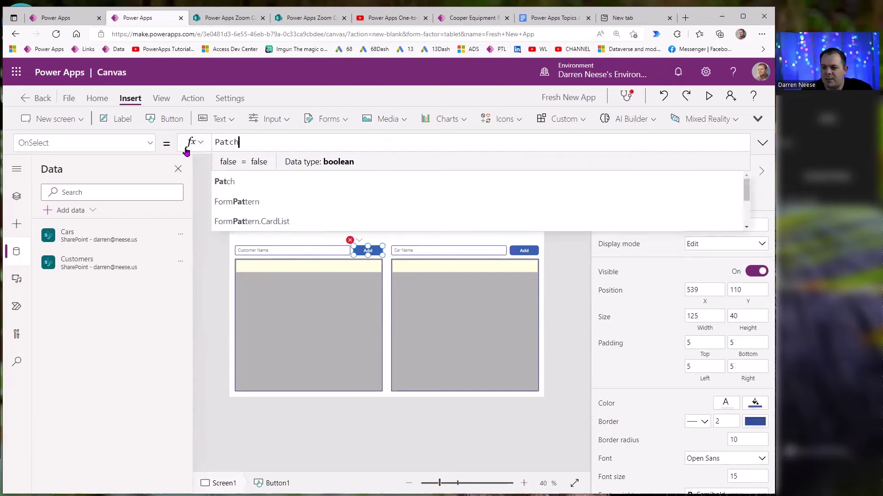
pyautogui.write('(')
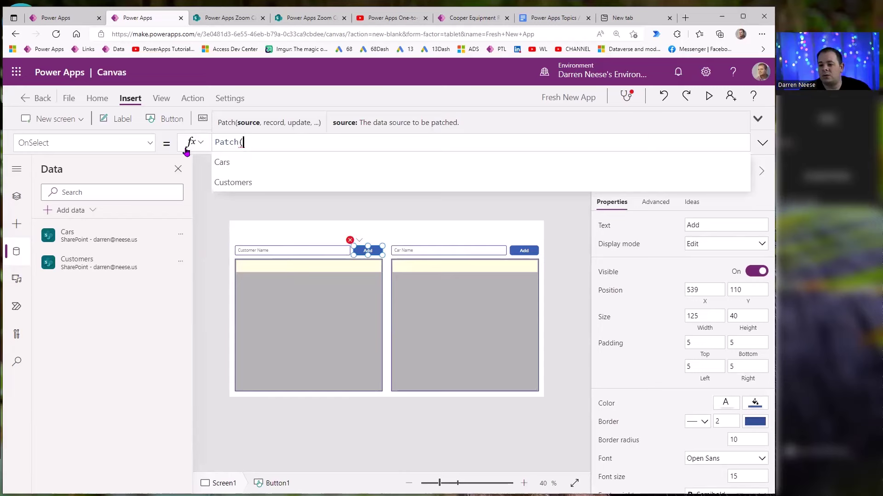
pyautogui.write('Customers')
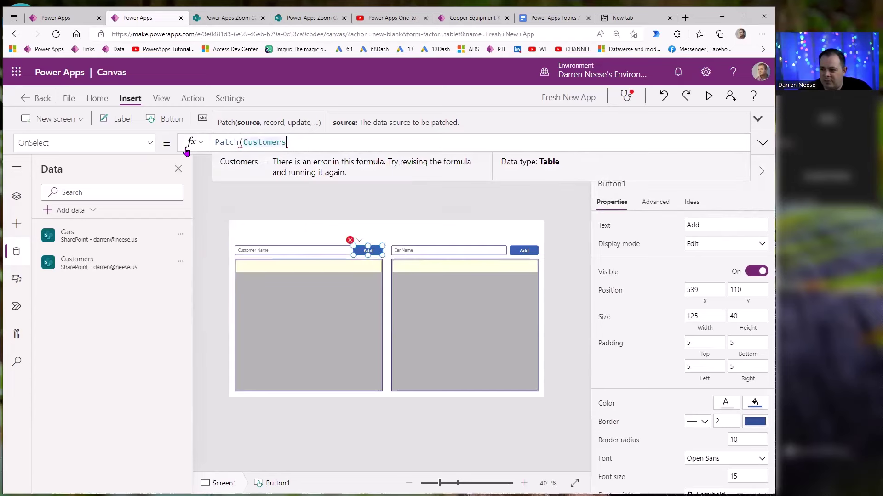
pyautogui.write(', De')
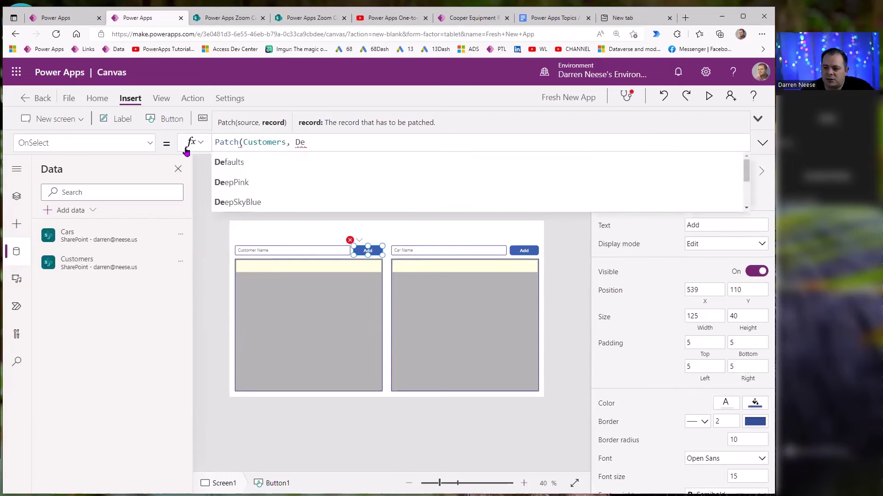
pyautogui.press('Tab')
pyautogui.write('Customers')
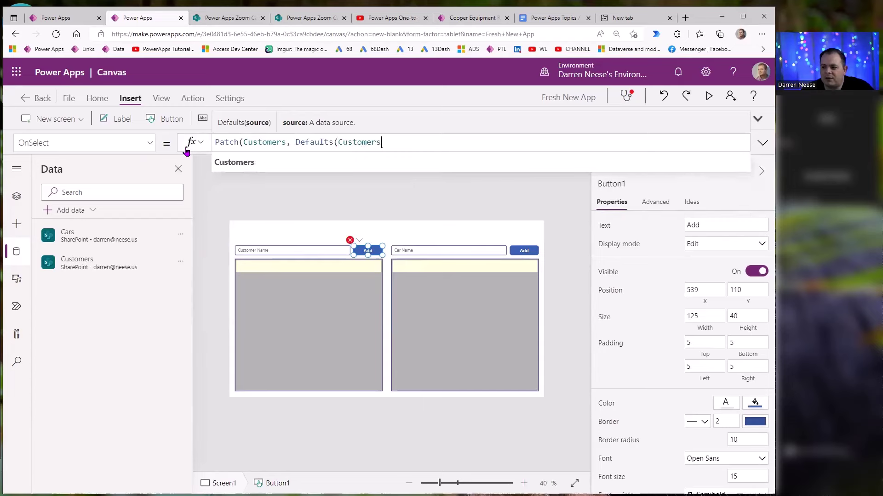
pyautogui.write('), {})')
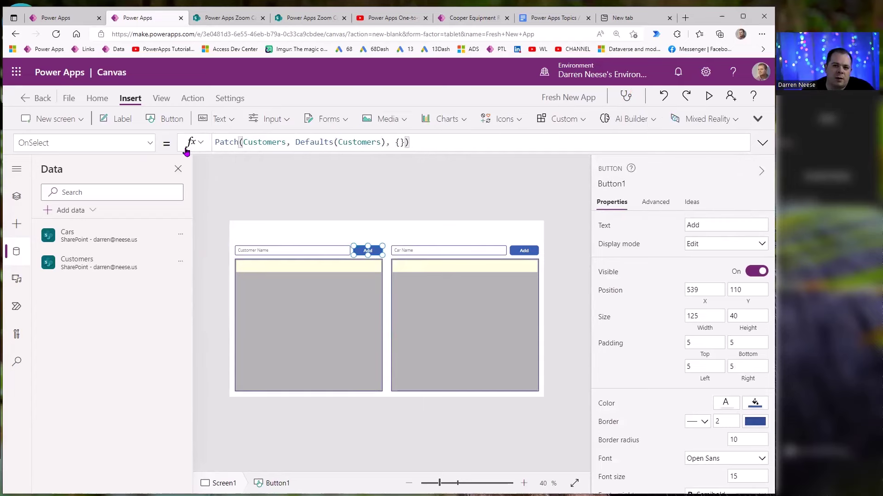
# Fill the empty update record in the customer Patch formula with Title: txtCustomer.Text.
pyautogui.press('Left')
pyautogui.press('Left')
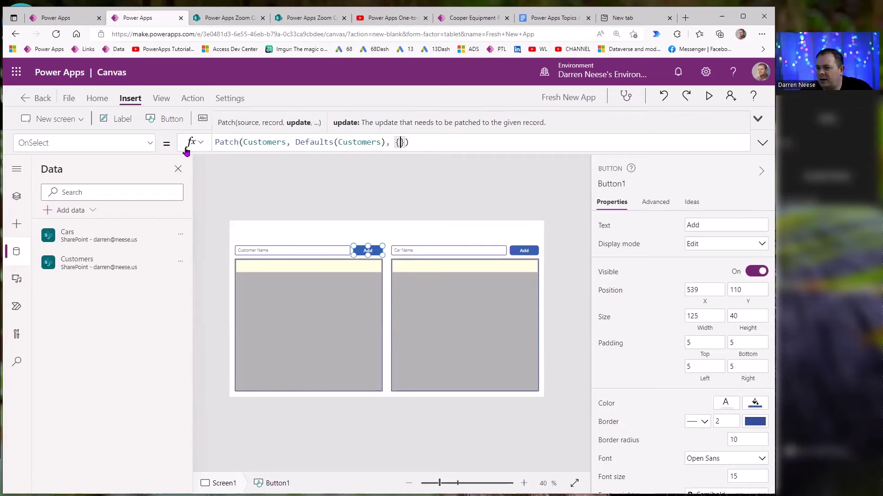
pyautogui.write('Title: t')
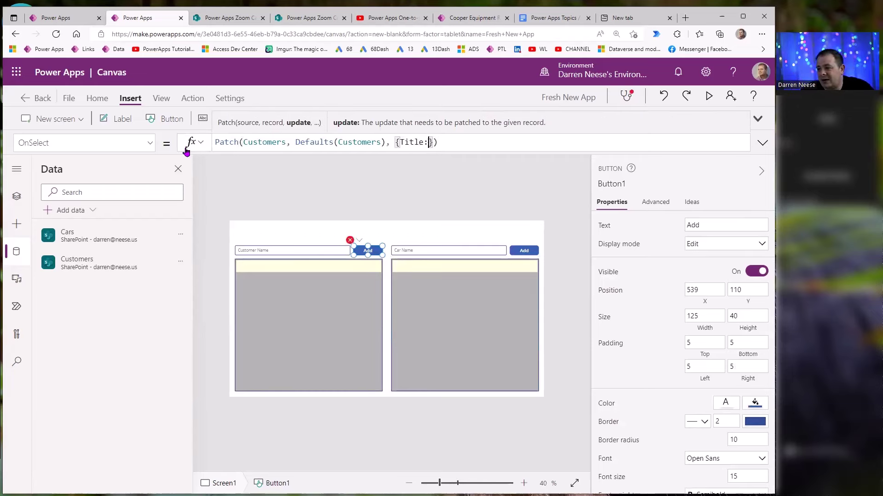
pyautogui.write('xt')
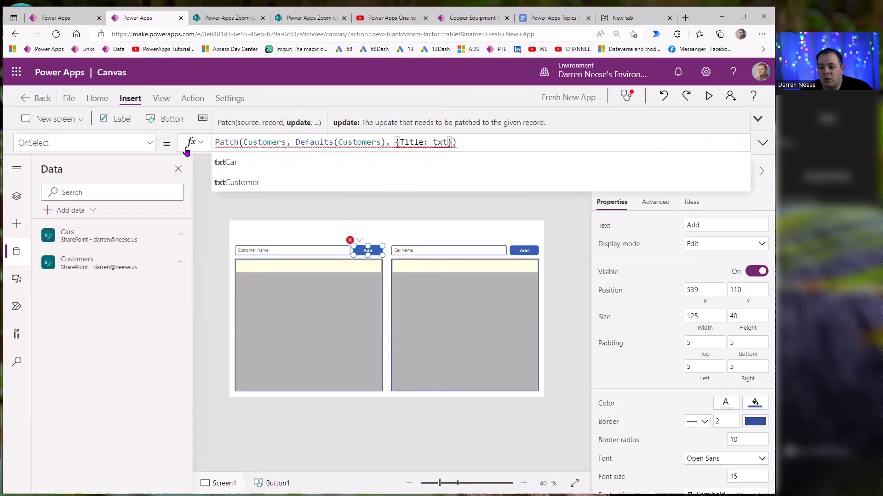
pyautogui.click(232, 183)
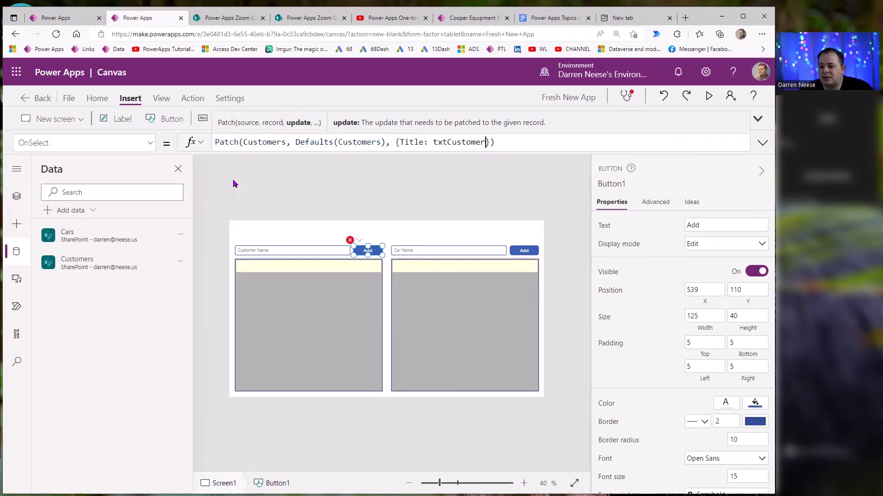
pyautogui.write('.Text')
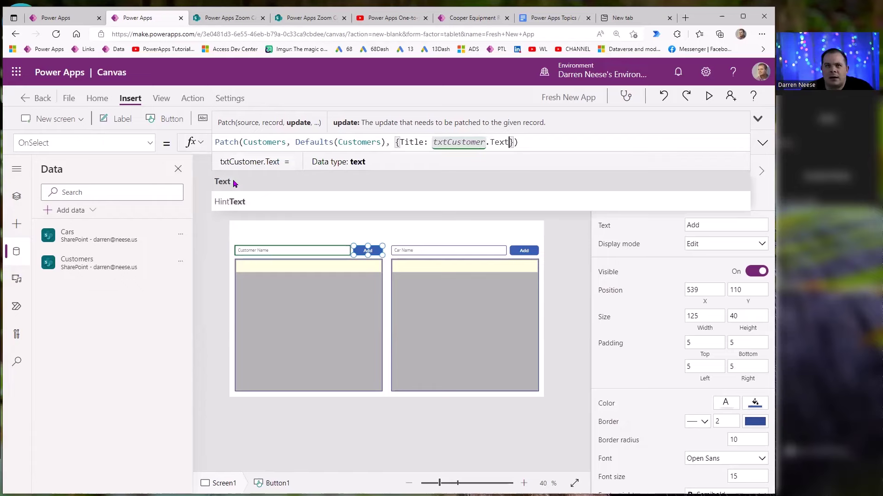
# Switch to SharePoint, open the Customers list from the site contents to check its columns and items, and return to the Power Apps editor.
pyautogui.click(242, 21)
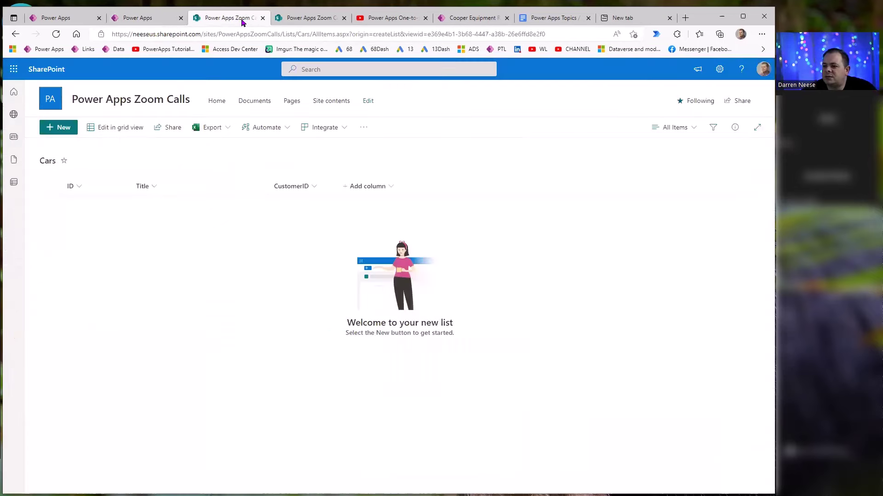
pyautogui.click(327, 102)
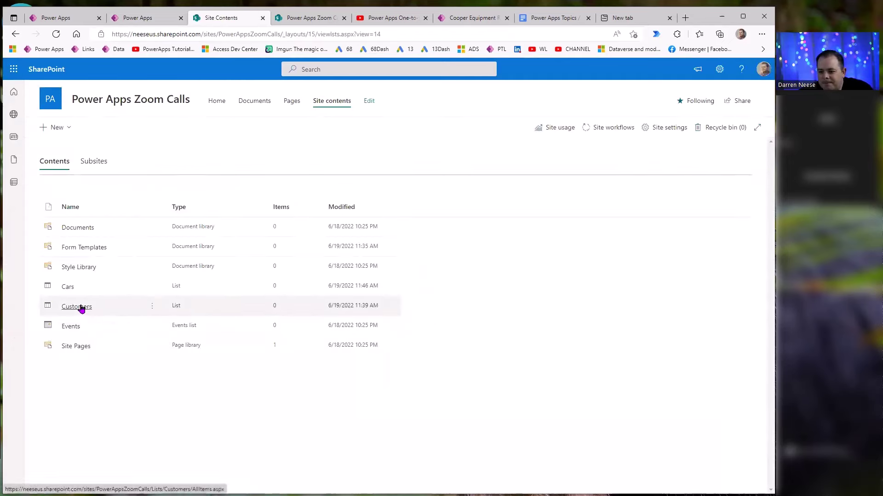
pyautogui.click(81, 307)
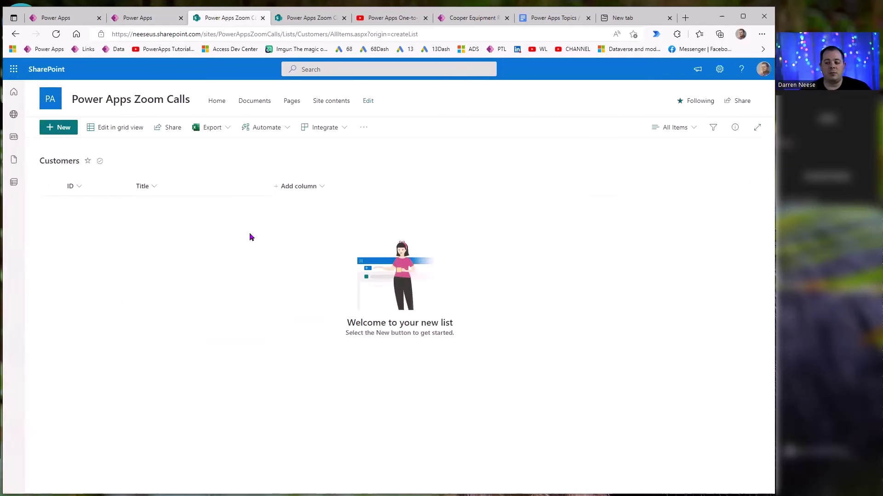
pyautogui.click(144, 18)
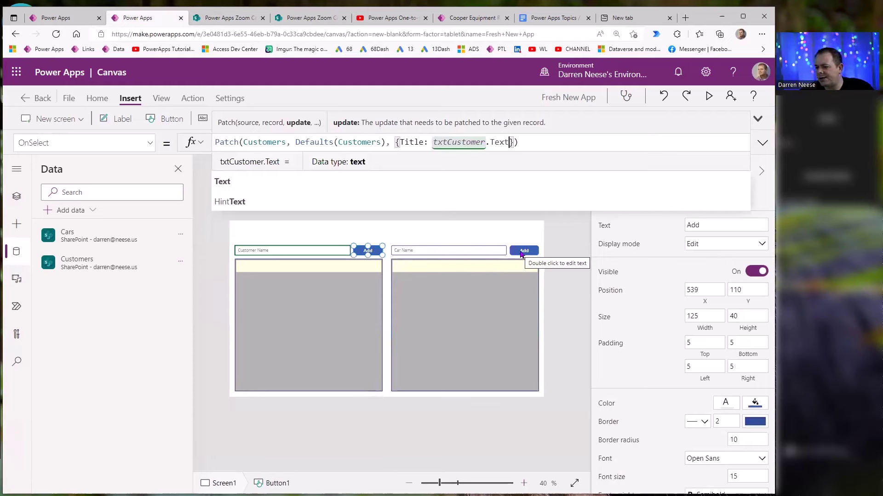
# Preview the app, add three customers by entering a first name for each, and close the preview.
pyautogui.click(708, 96)
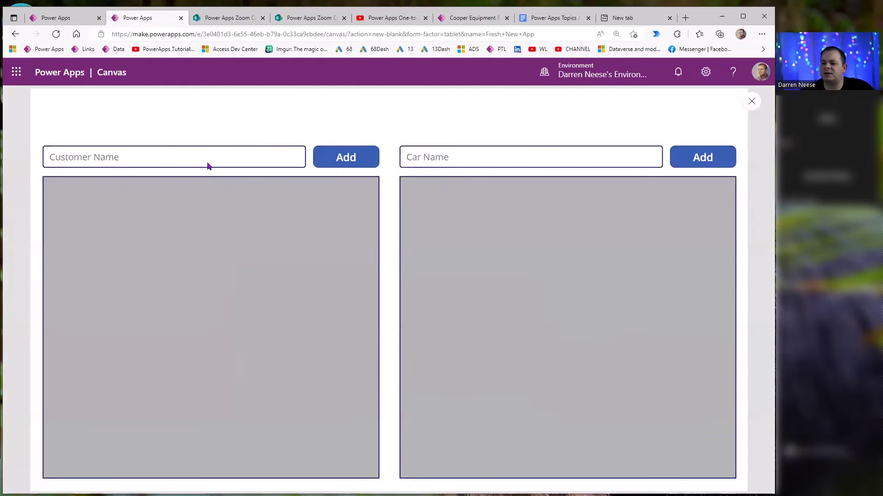
pyautogui.click(207, 165)
pyautogui.write('Darren')
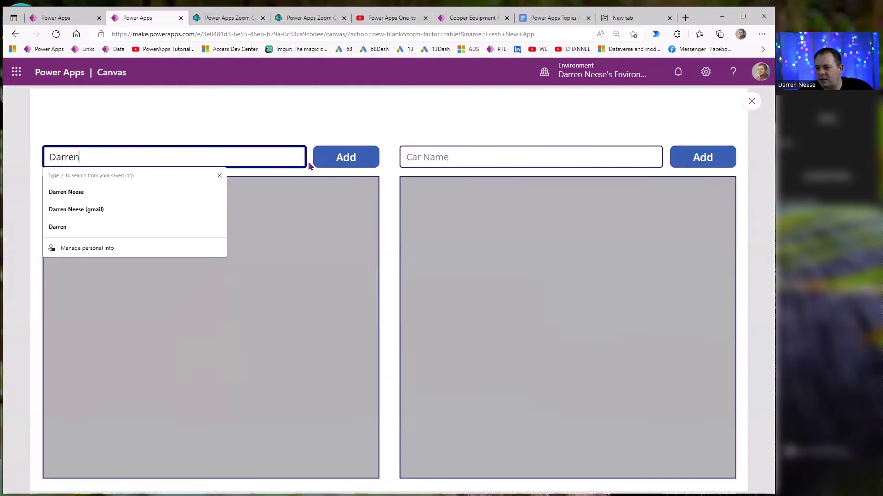
pyautogui.click(353, 157)
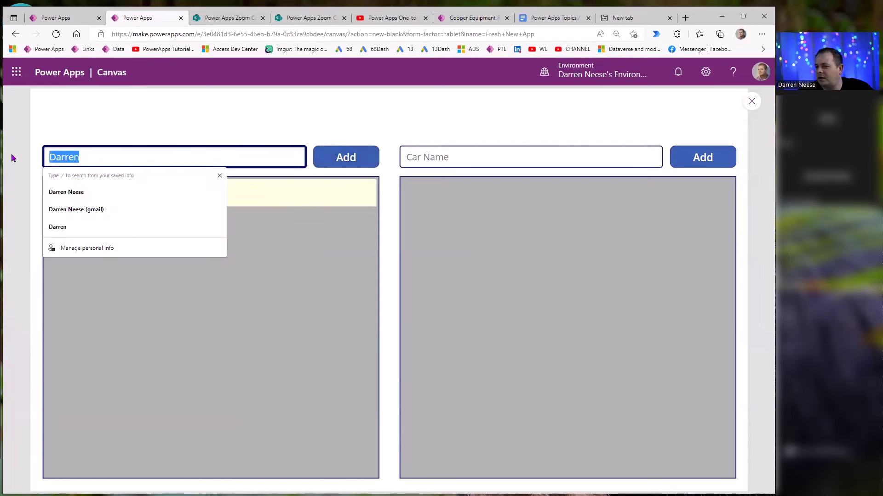
pyautogui.write('Rabie')
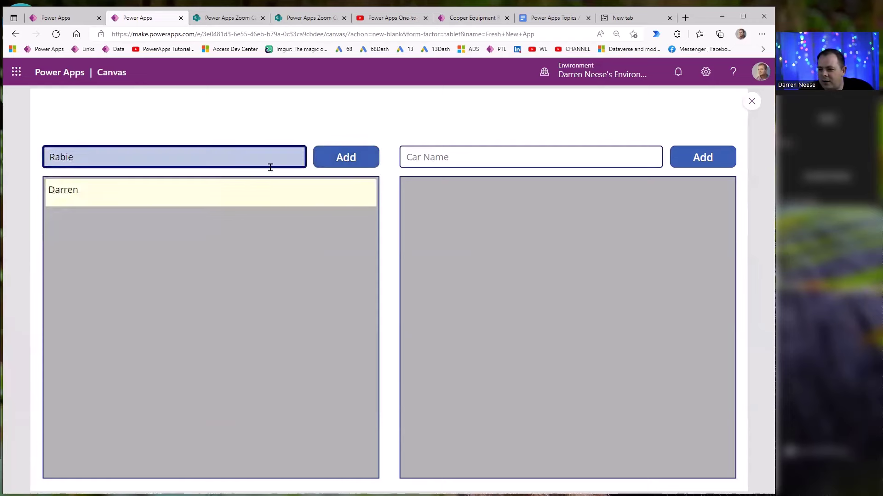
pyautogui.click(350, 159)
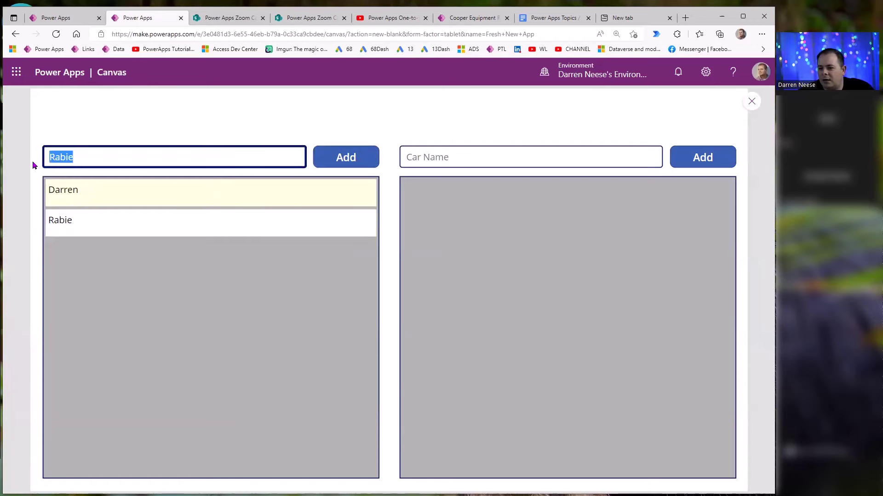
pyautogui.write('Kendall')
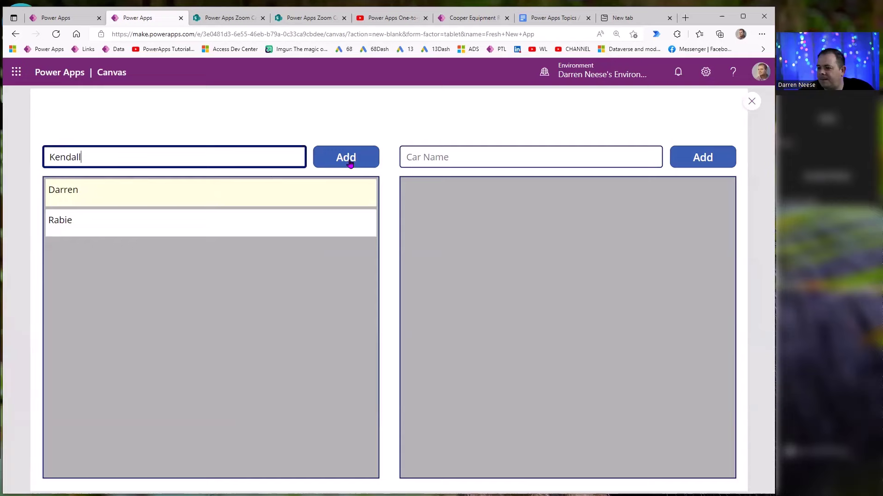
pyautogui.click(350, 163)
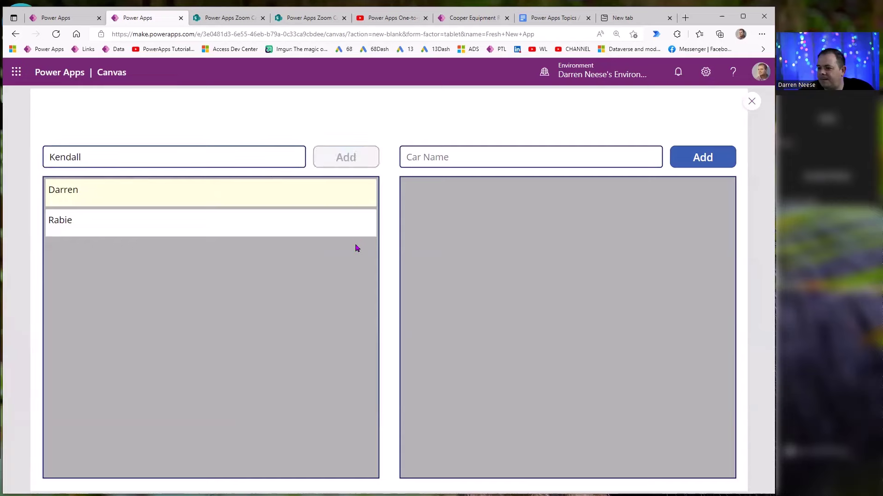
pyautogui.click(751, 102)
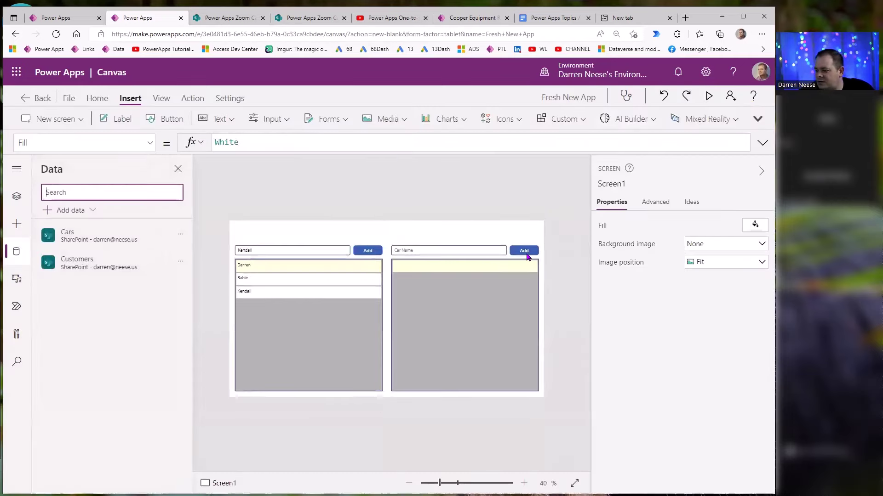
# Copy the customer Add button's Patch formula into the OnSelect property of the car Add button, replacing false.
pyautogui.click(527, 253)
pyautogui.click(368, 251)
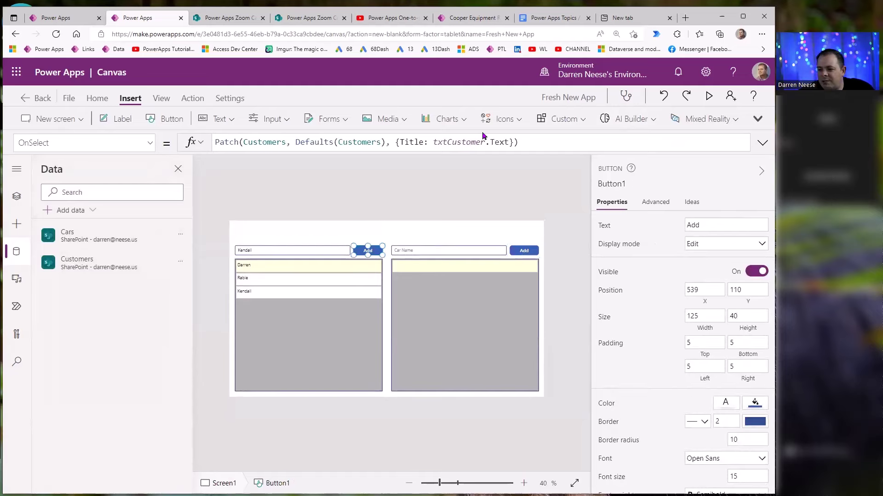
pyautogui.moveTo(535, 143); pyautogui.dragTo(214, 142)
pyautogui.hotkey('ctrl', 'c')
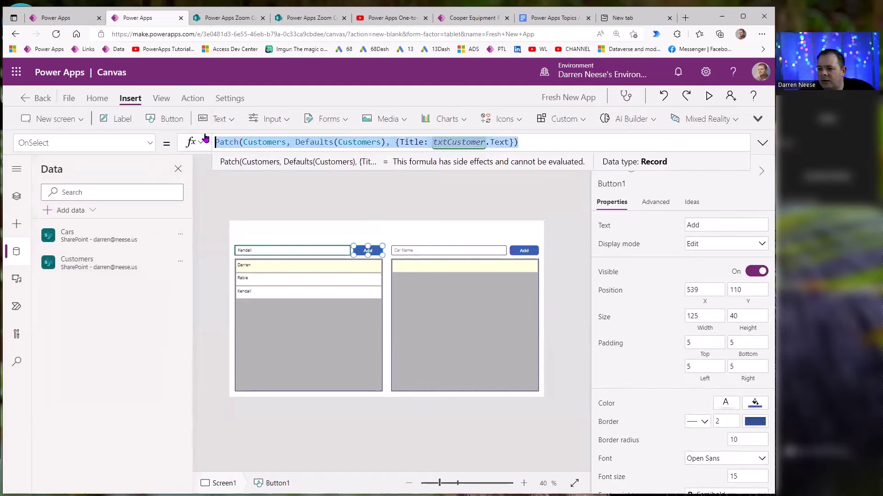
pyautogui.click(522, 252)
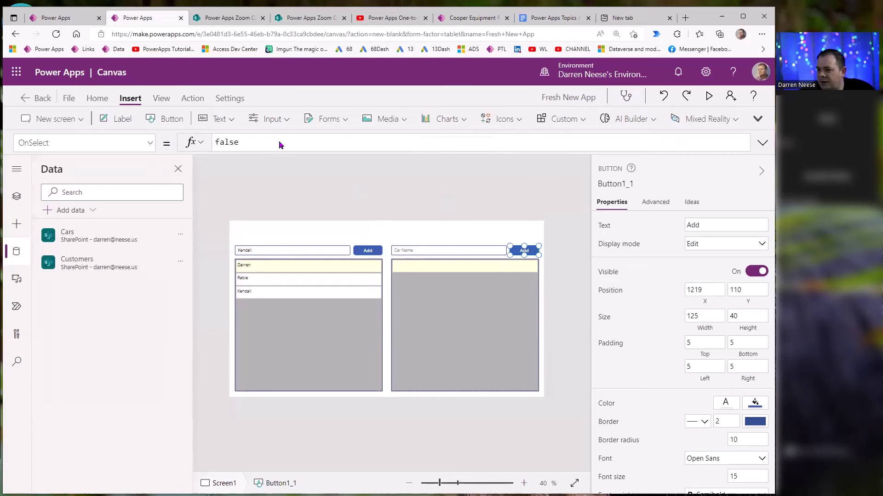
pyautogui.moveTo(281, 145); pyautogui.dragTo(182, 144)
pyautogui.hotkey('ctrl', 'v')
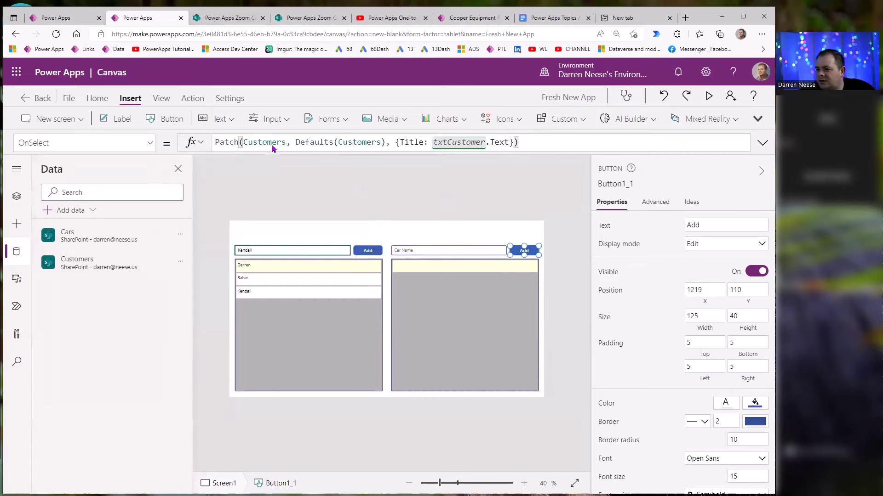
# Change both Customers references in the car Add button's Patch formula to Cars.
pyautogui.doubleClick(273, 146)
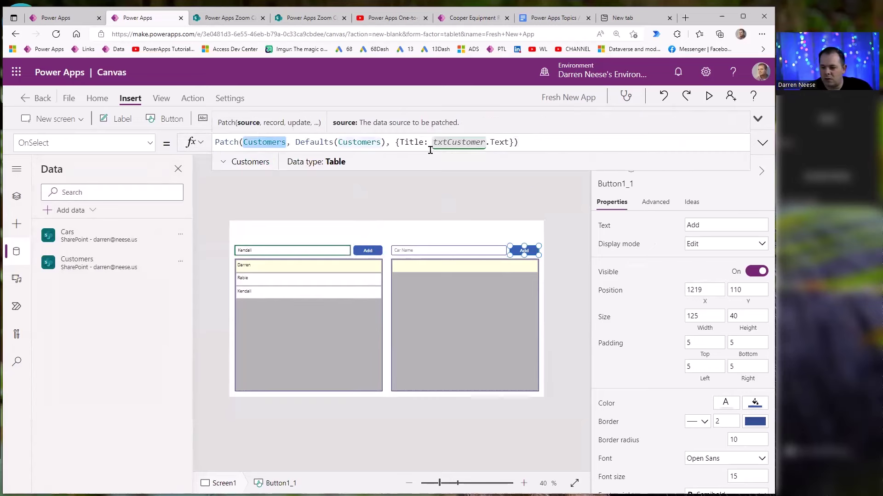
pyautogui.write('Cars')
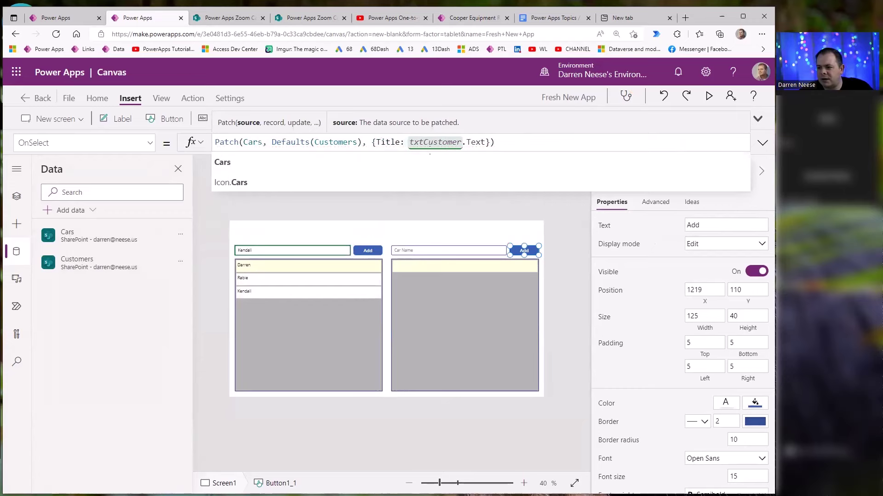
pyautogui.doubleClick(343, 142)
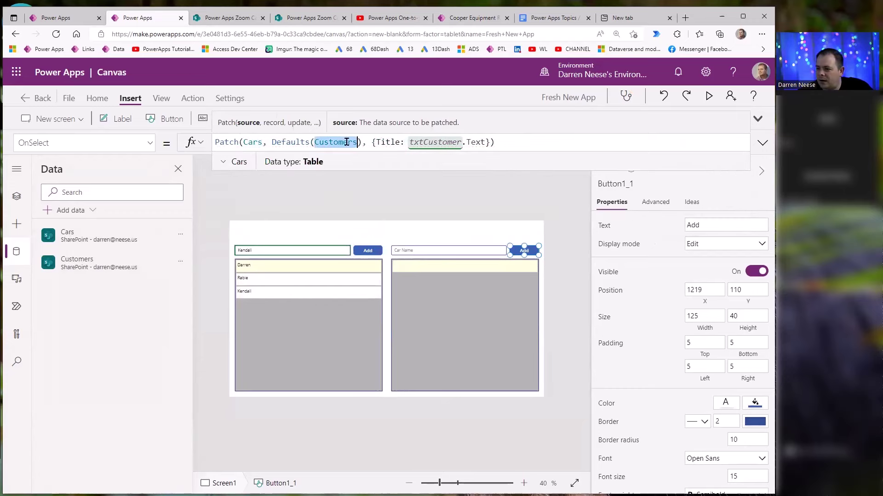
pyautogui.write('Cars')
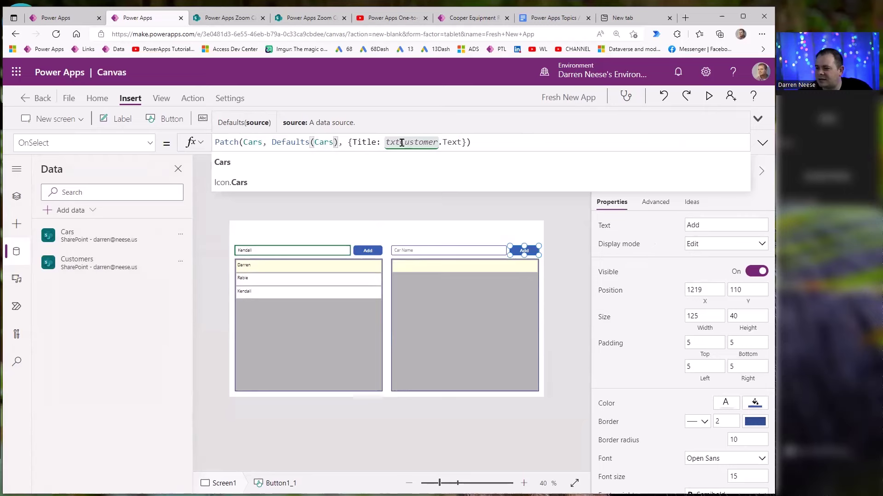
# Replace txtCustomer with txtCar as the Title source in the car Add button's Patch formula.
pyautogui.click(401, 142)
pyautogui.press('Delete')
pyautogui.press('Delete')
pyautogui.press('Delete')
pyautogui.press('Delete')
pyautogui.press('Delete')
pyautogui.press('Delete')
pyautogui.press('Delete')
pyautogui.press('Delete')
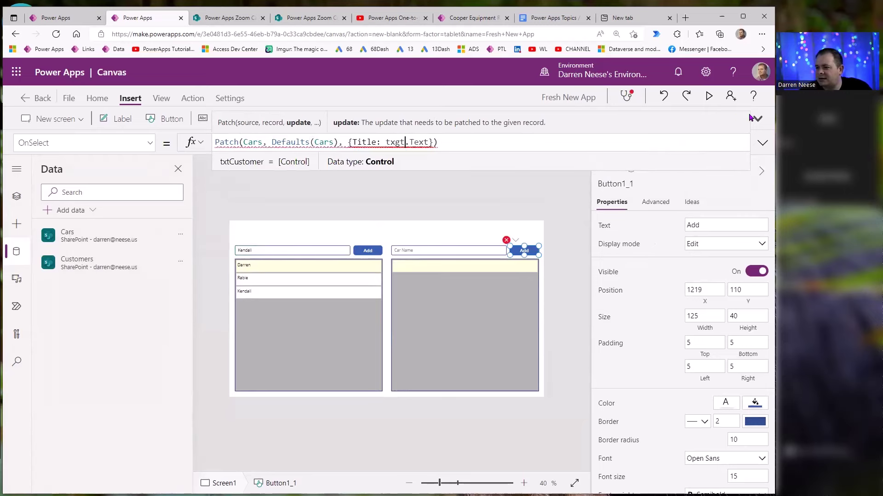
pyautogui.write('C')
pyautogui.press('Tab')
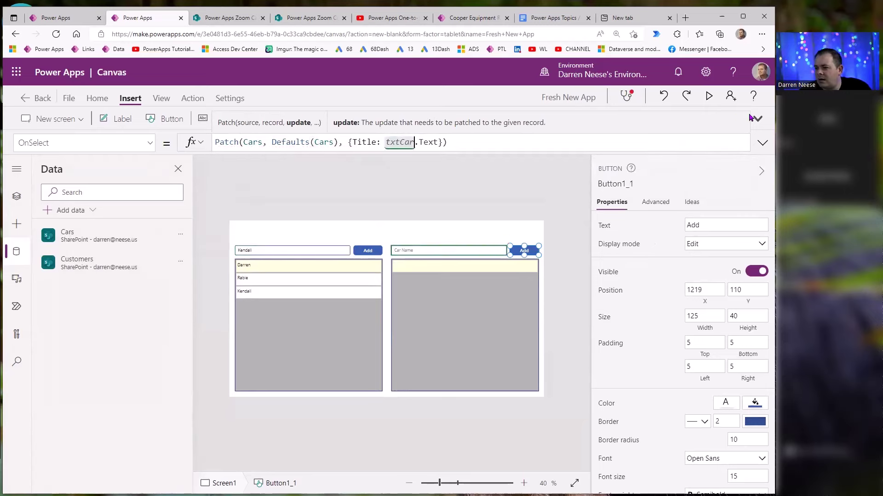
pyautogui.press('Right')
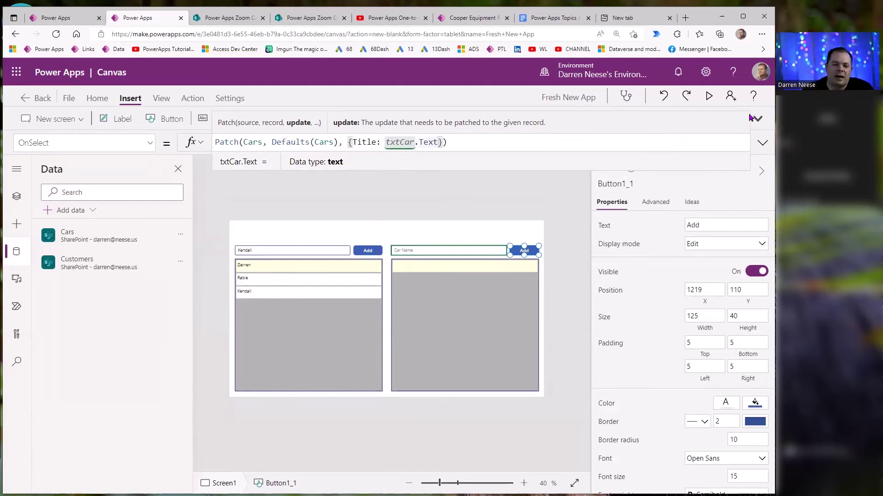
# Extend the record in the car Add button's Patch formula with CustomerID: galCustomer.Selected.ID.
pyautogui.write(', ')
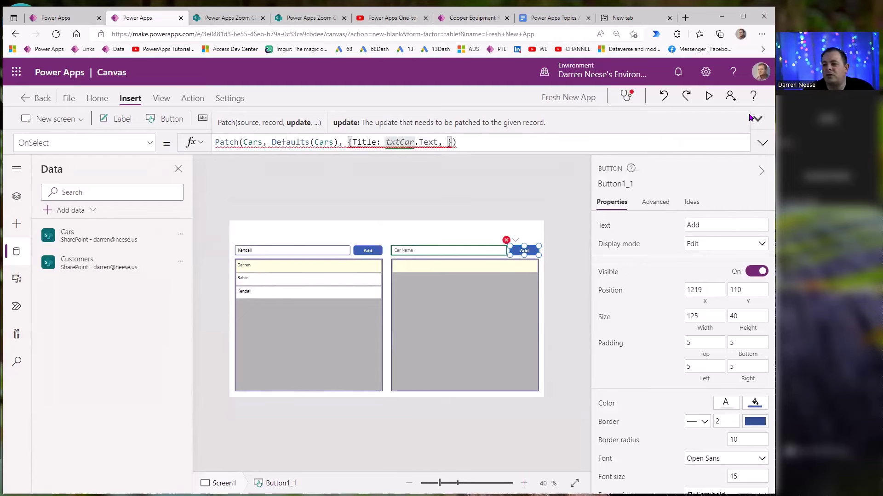
pyautogui.write('CustomerI')
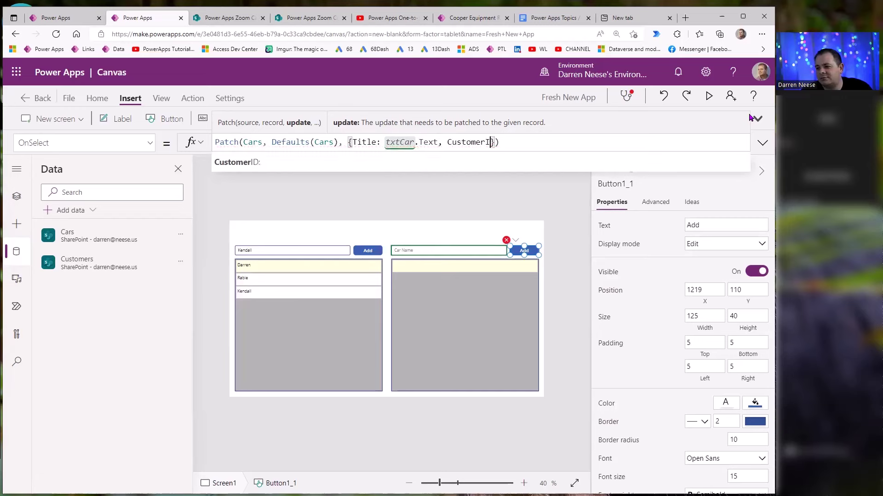
pyautogui.write('D: ')
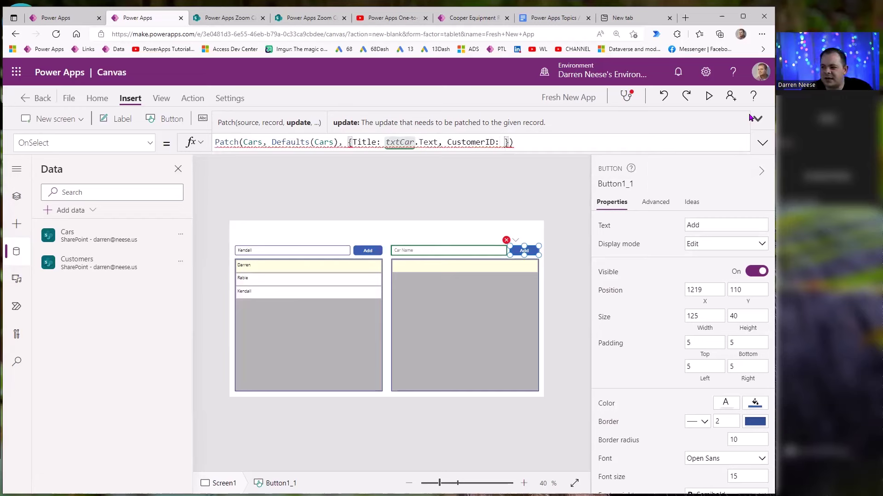
pyautogui.write('gal')
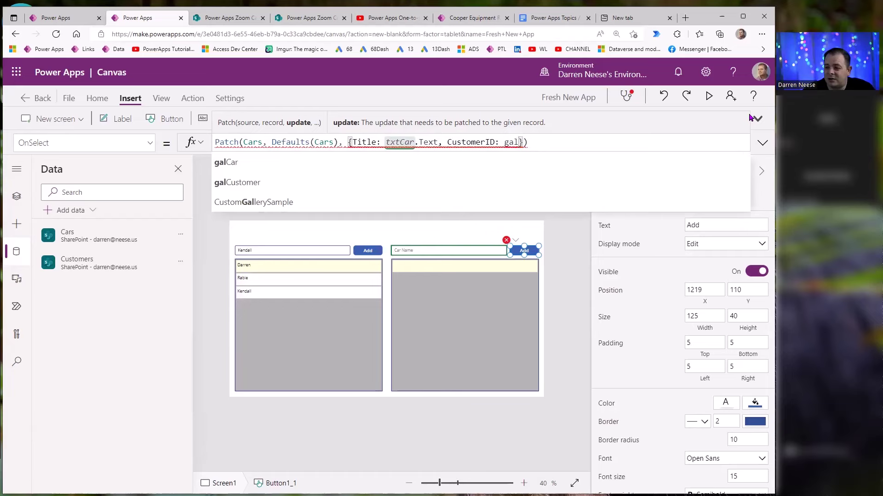
pyautogui.write('Customer')
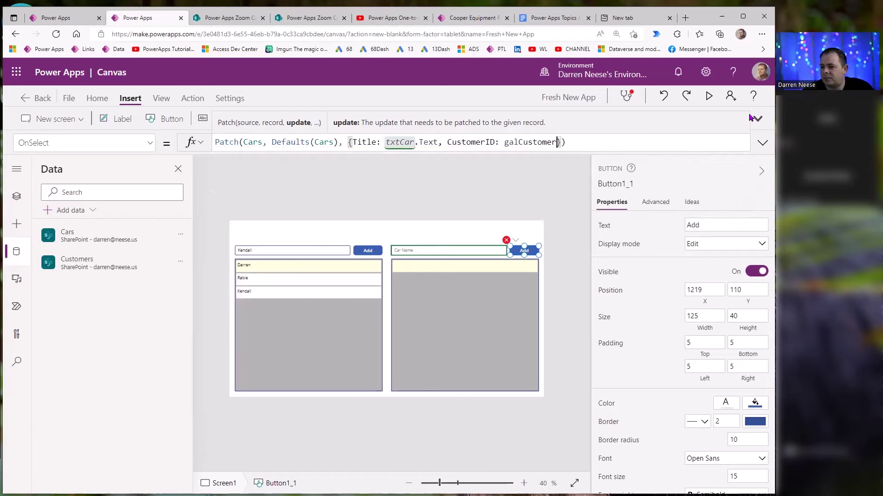
pyautogui.write('.Selected')
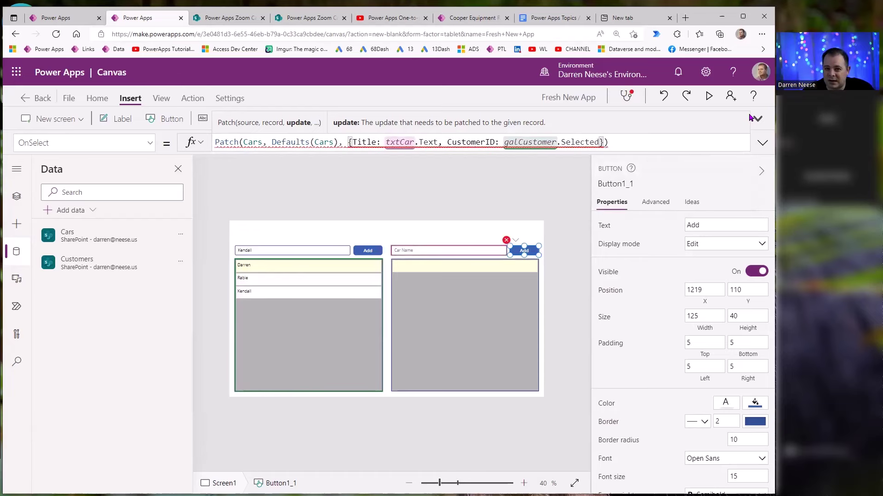
pyautogui.write('.ID')
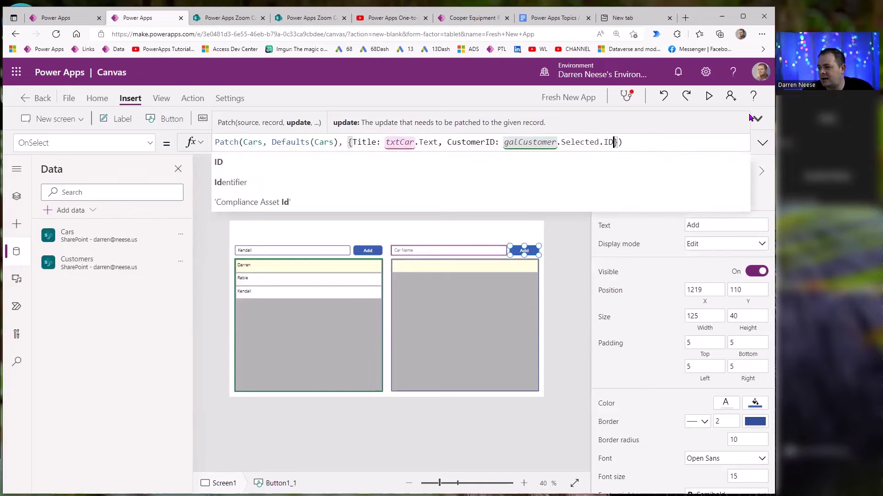
# Preview the app, add a car named Mustang for the first customer, and close the preview.
pyautogui.press('F5')
pyautogui.click(594, 164)
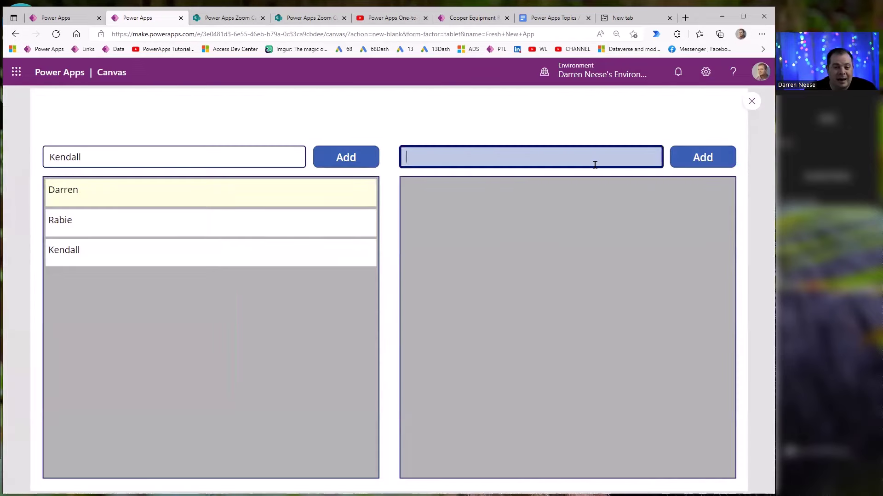
pyautogui.write('Mustang')
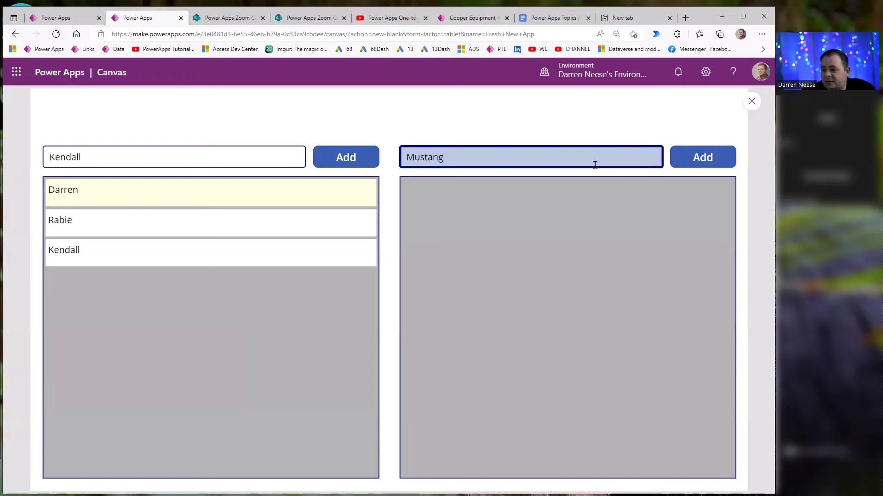
pyautogui.click(699, 164)
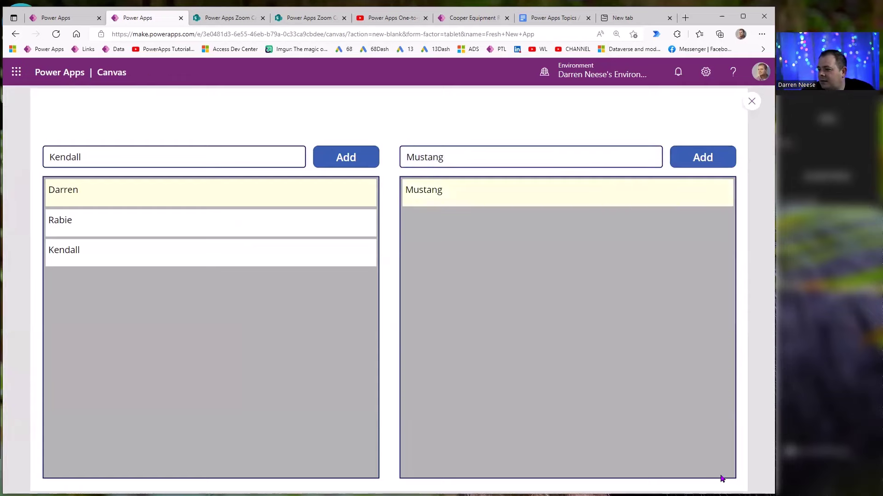
pyautogui.click(751, 101)
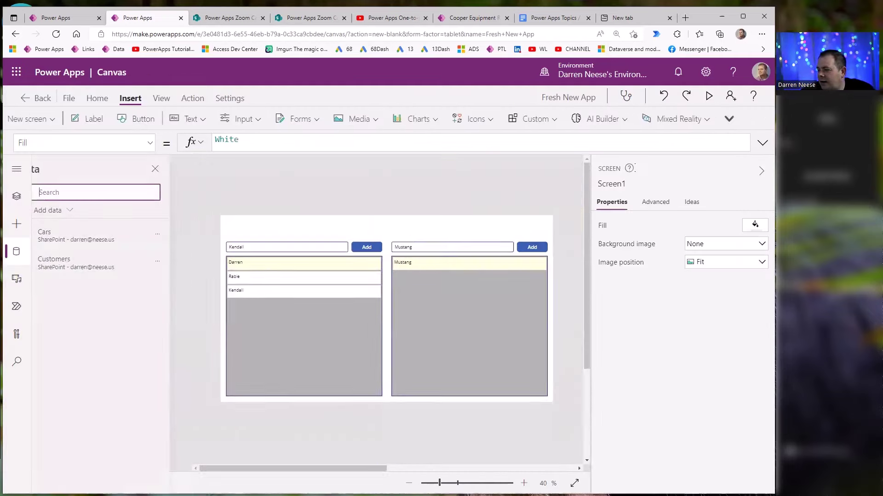
# Duplicate the title label in galCar, place the copy at about X 418, Y 0, and set its Text to ThisItem.CustomerID.
pyautogui.click(406, 264)
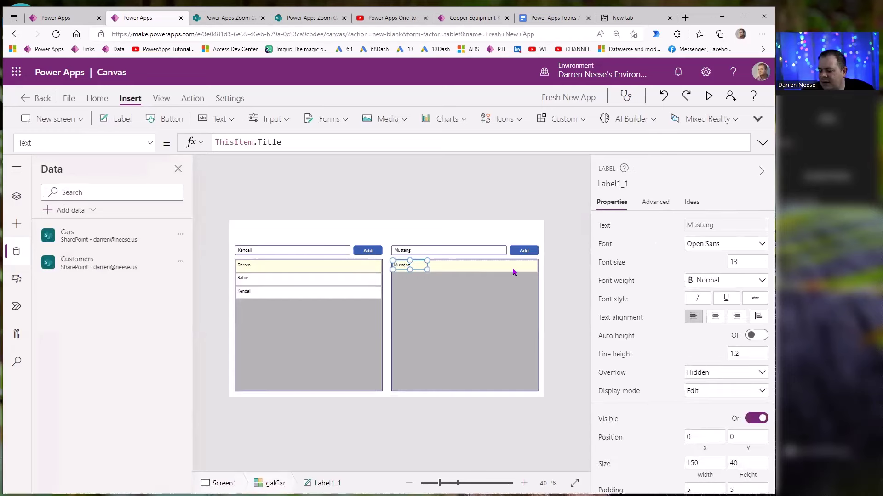
pyautogui.hotkey('ctrl', 'c')
pyautogui.hotkey('ctrl', 'v')
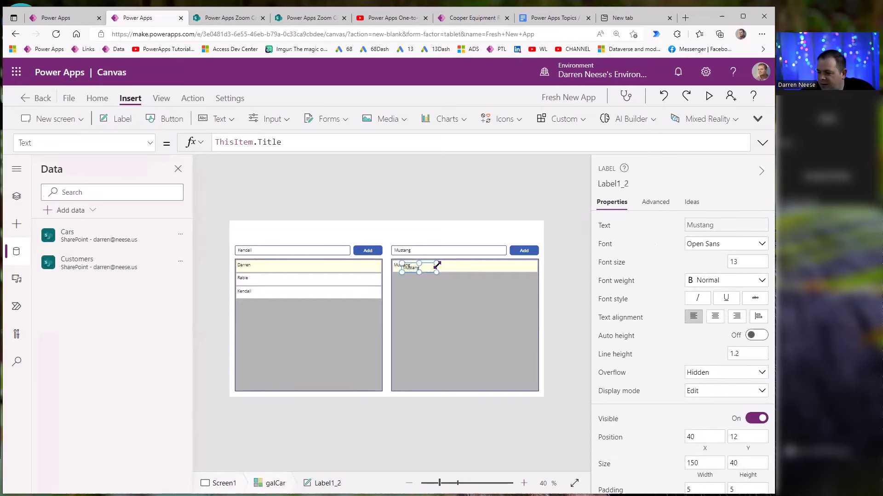
pyautogui.moveTo(427, 267); pyautogui.dragTo(515, 259)
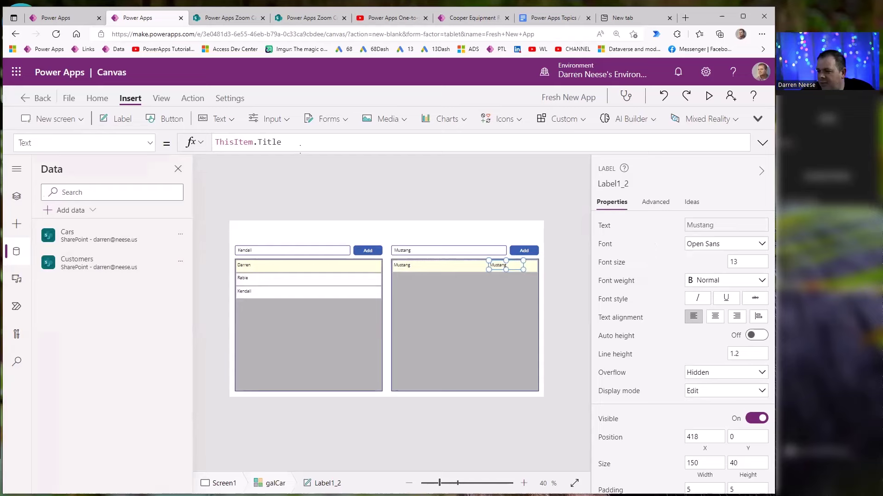
pyautogui.doubleClick(273, 144)
pyautogui.write('customer')
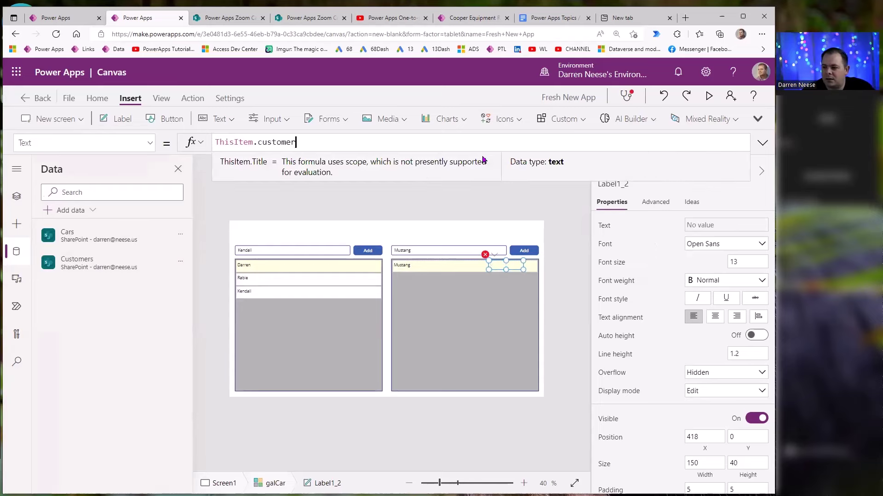
pyautogui.press('Tab')
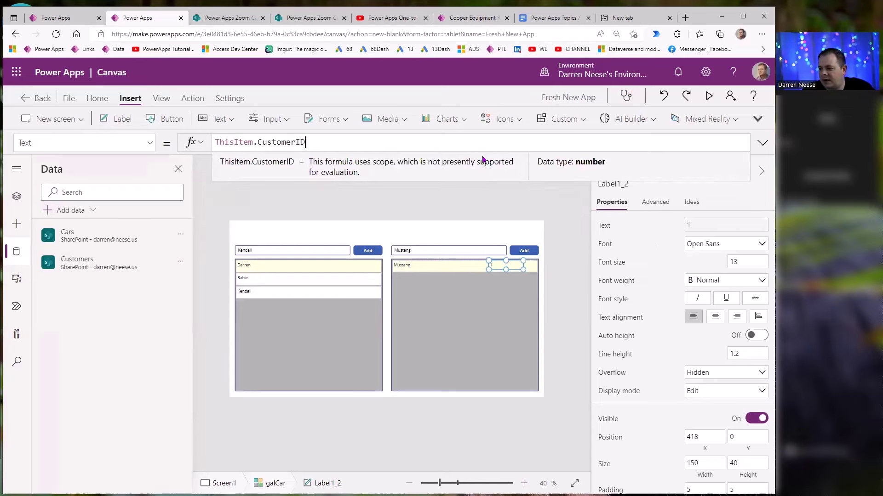
# Paste a title label copy into galCustomer at about X 212, Y 0, and set the original label's Text to ThisItem.ID.
pyautogui.click(241, 268)
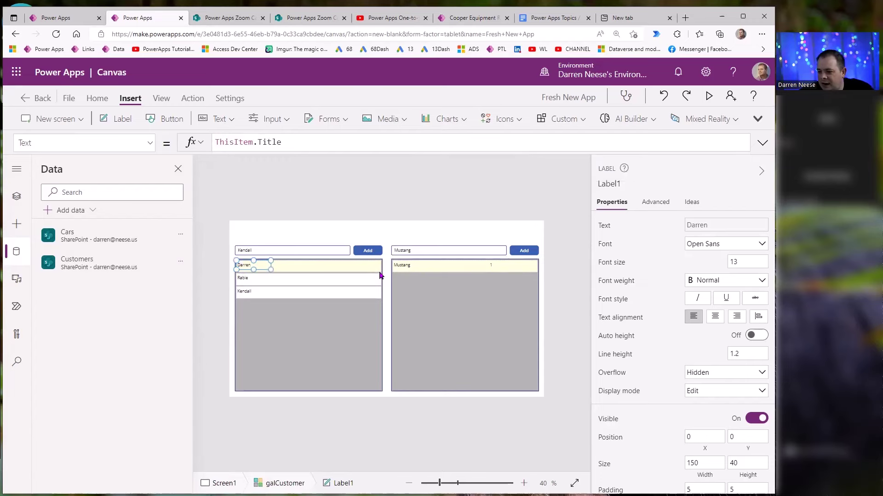
pyautogui.hotkey('ctrl', 'v')
pyautogui.moveTo(270, 264); pyautogui.dragTo(313, 262)
pyautogui.click(252, 270)
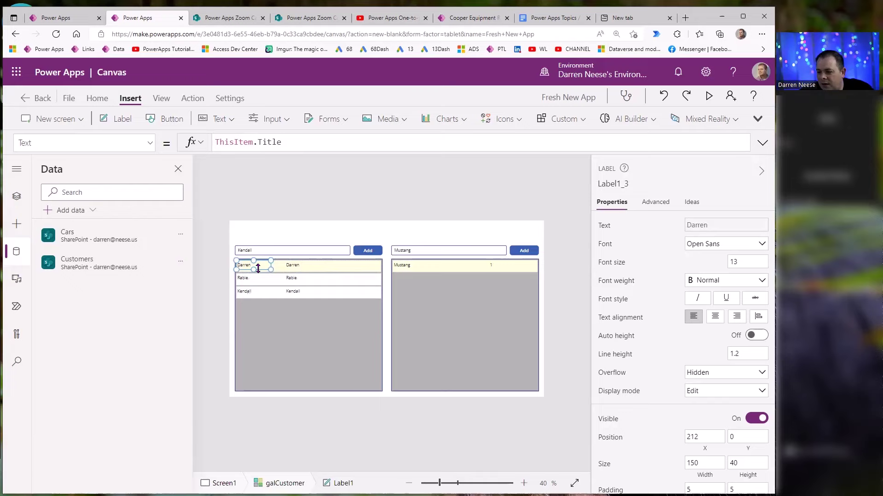
pyautogui.doubleClick(269, 142)
pyautogui.write('ID')
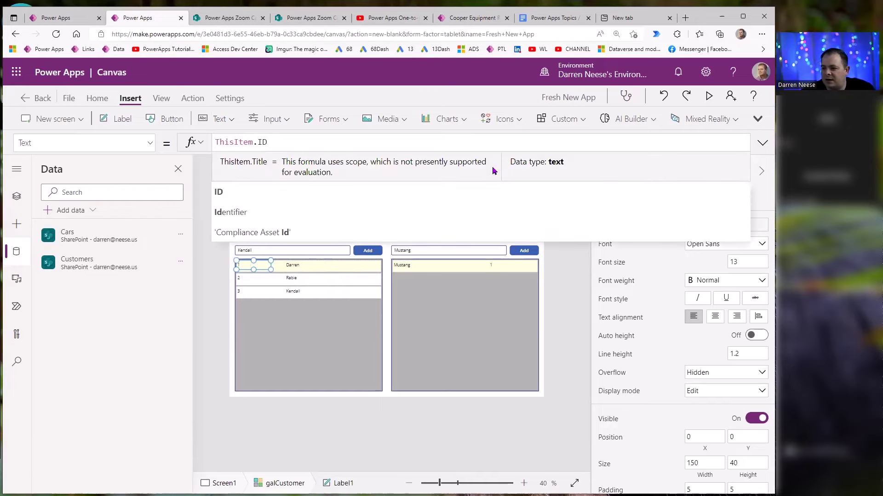
# Preview the app and add a car named Dodge Viper for the first customer.
pyautogui.click(709, 96)
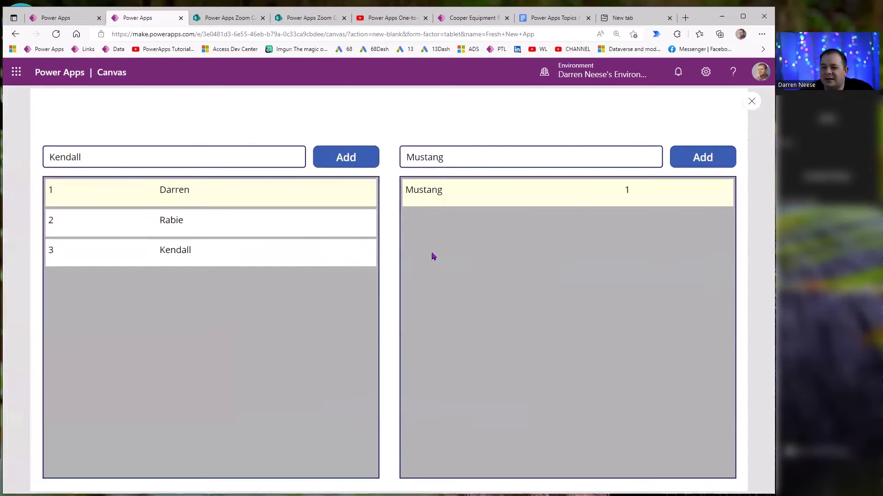
pyautogui.click(531, 155)
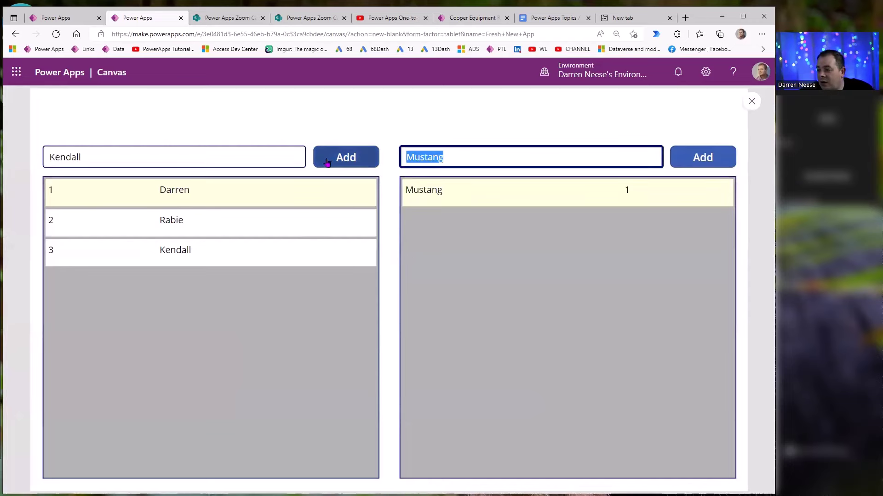
pyautogui.write('D')
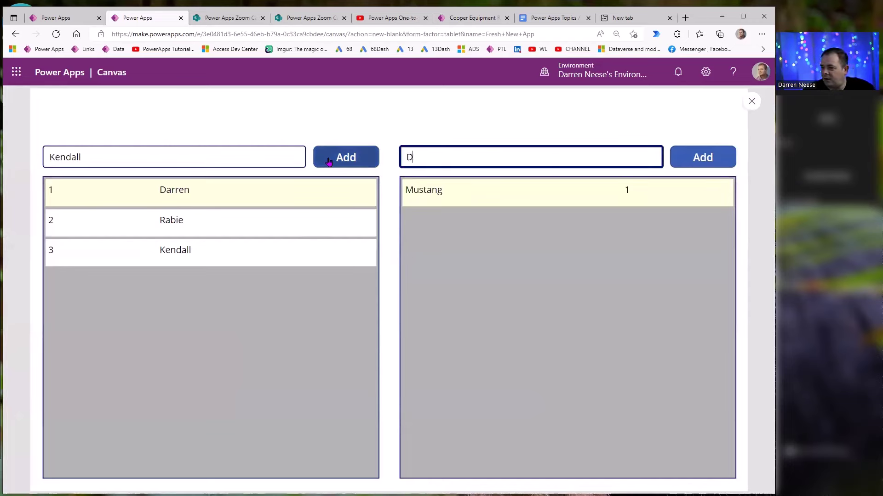
pyautogui.write('odge Viper')
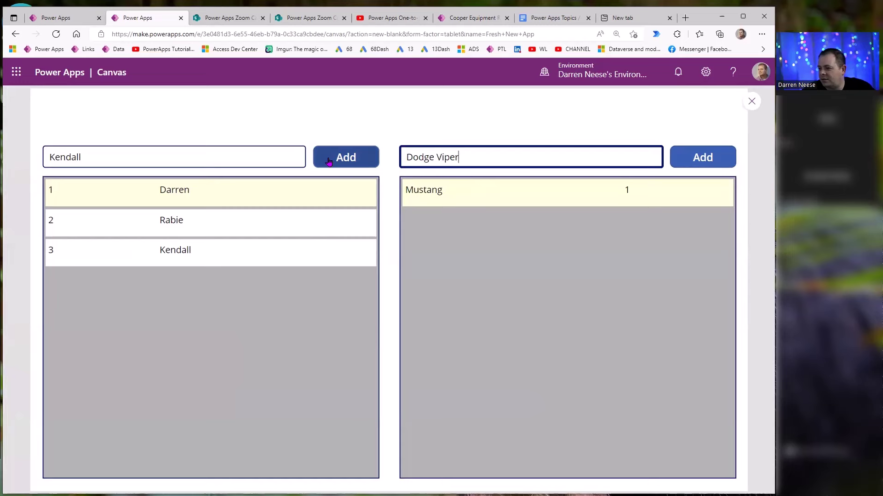
pyautogui.click(708, 162)
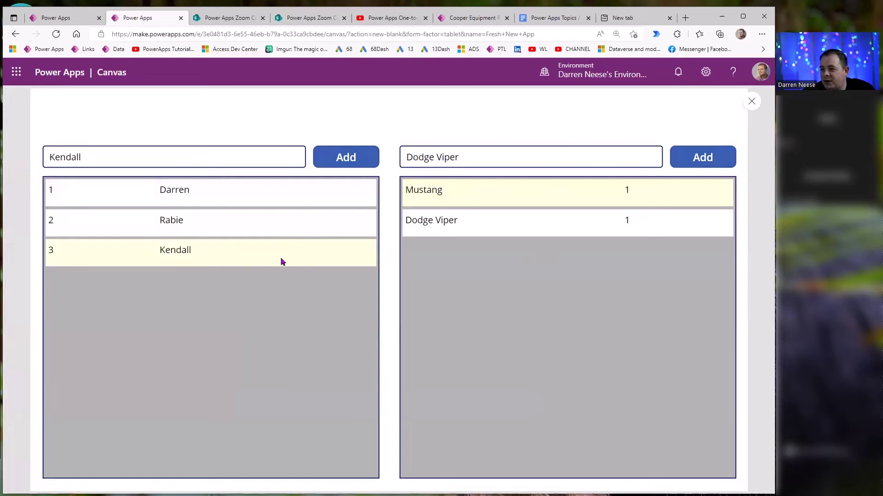
# Add a car named Toyota for the second customer in the gallery.
pyautogui.press('Tab')
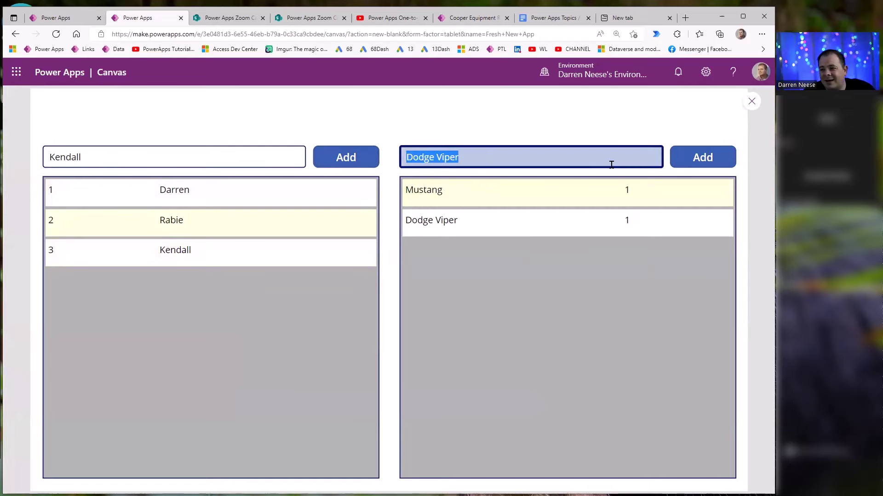
pyautogui.write('Toyota')
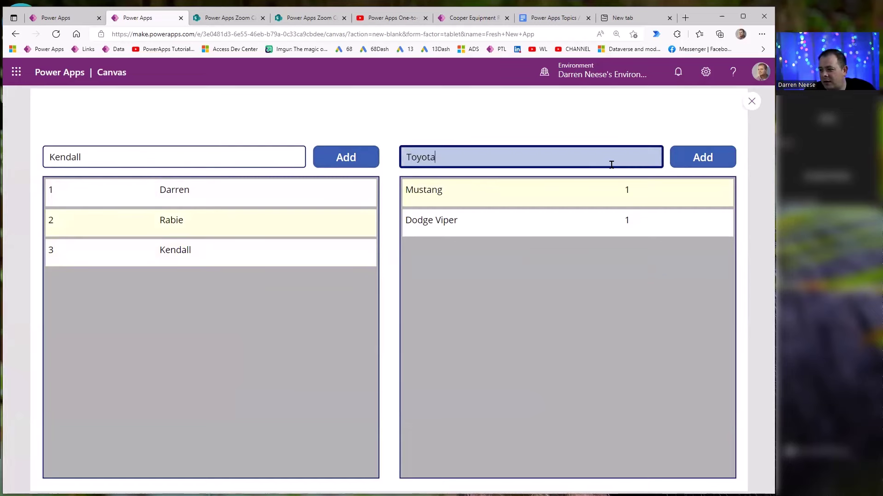
pyautogui.click(701, 159)
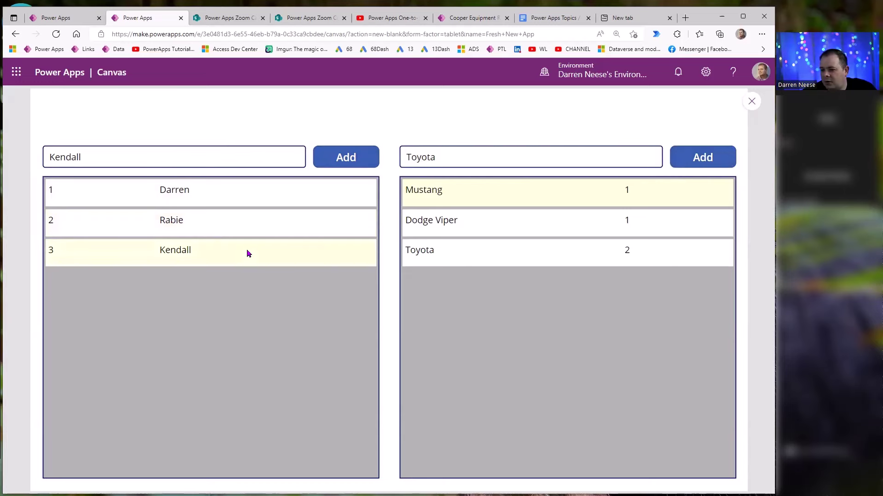
# Add a car named Lamborghini for the third customer and close the preview.
pyautogui.doubleClick(478, 154)
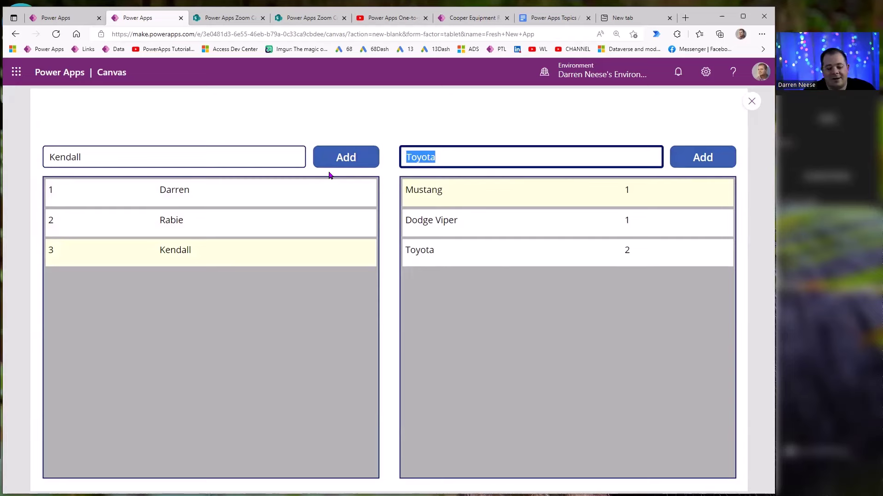
pyautogui.write('lamborghini')
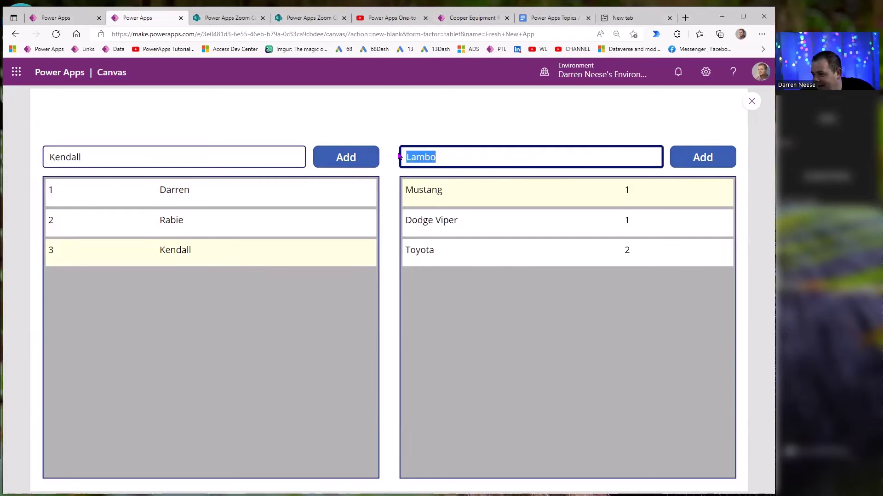
pyautogui.press('Home')
pyautogui.press('Delete')
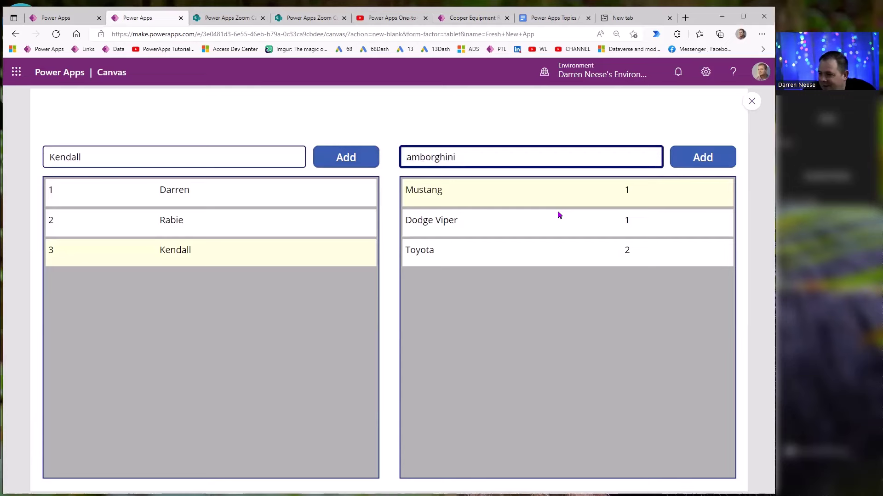
pyautogui.write('l')
pyautogui.press('BackSpace')
pyautogui.write('L')
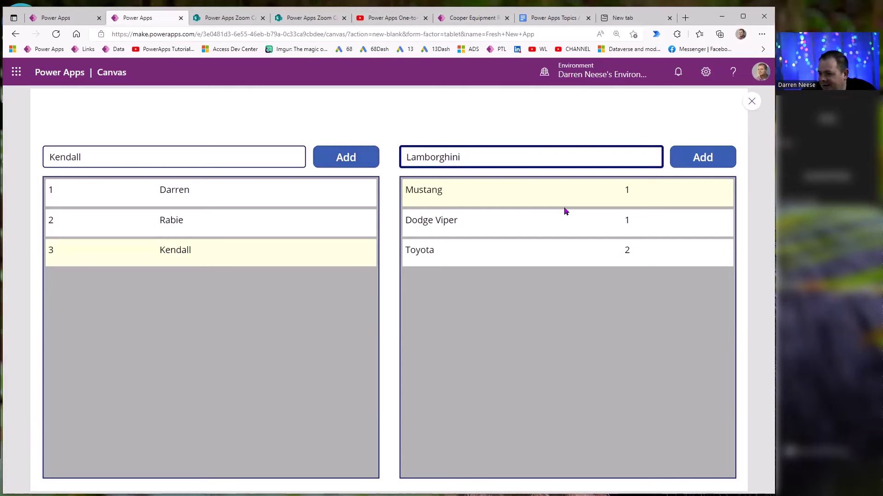
pyautogui.click(699, 162)
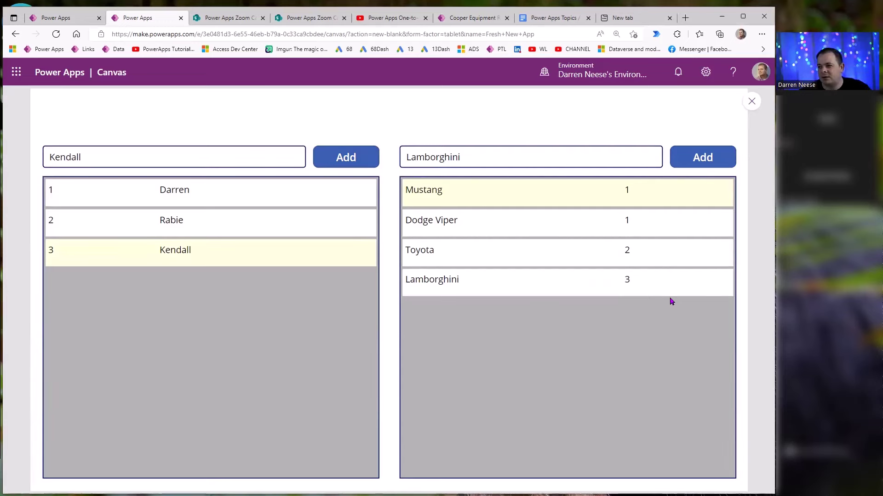
pyautogui.click(751, 101)
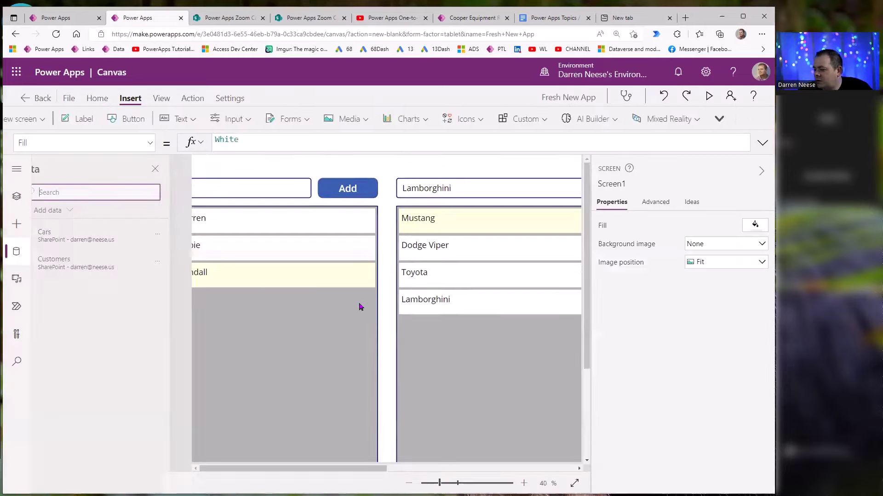
# Set the Items of galCar to Filter(Cars, CustomerID = galCustomer.Selected.ID).
pyautogui.click(473, 296)
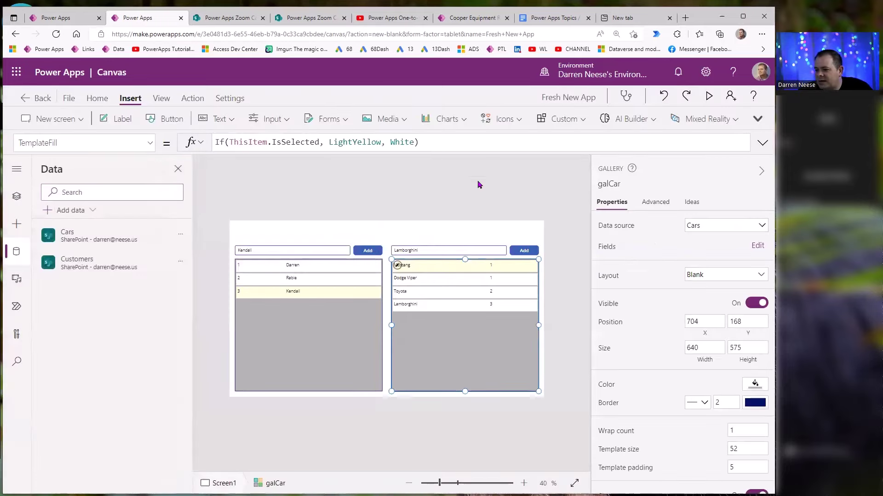
pyautogui.click(610, 232)
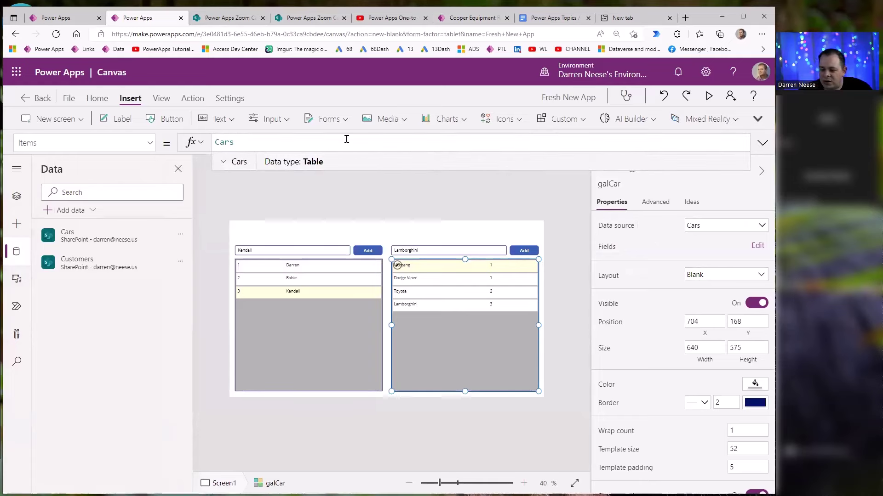
pyautogui.press('Home')
pyautogui.write('Filter(')
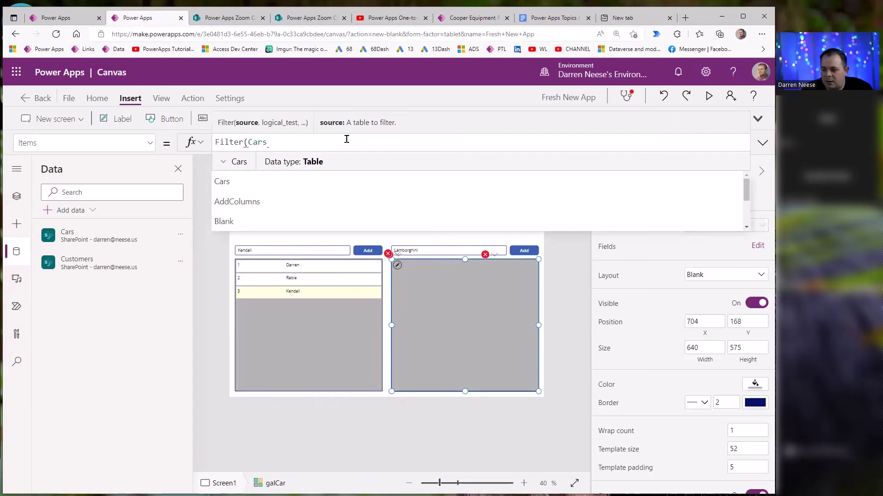
pyautogui.write(', Cu')
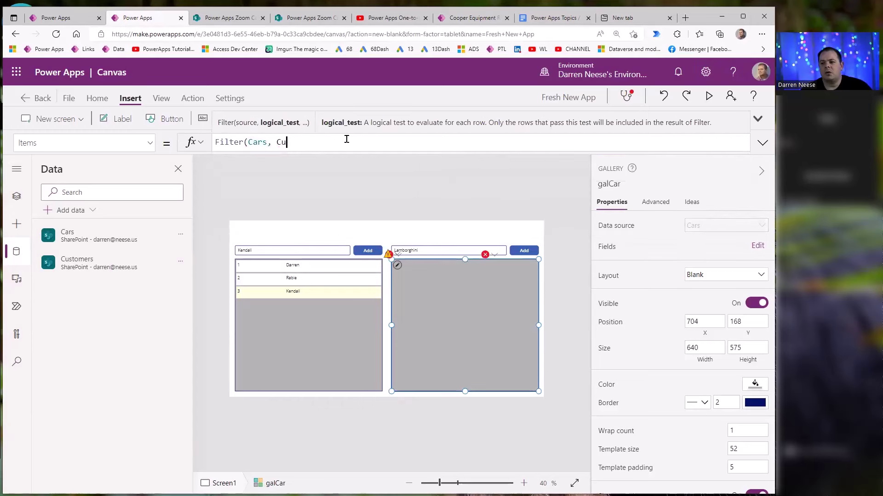
pyautogui.write('stomerID')
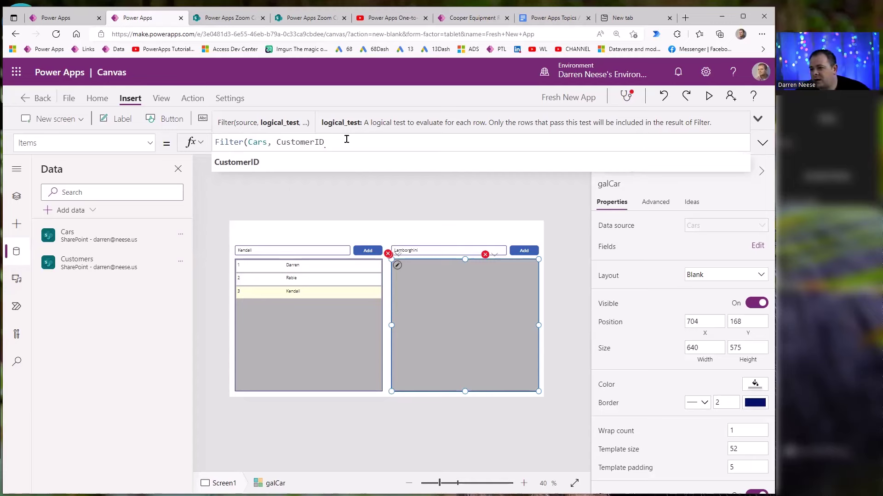
pyautogui.write('= galCust')
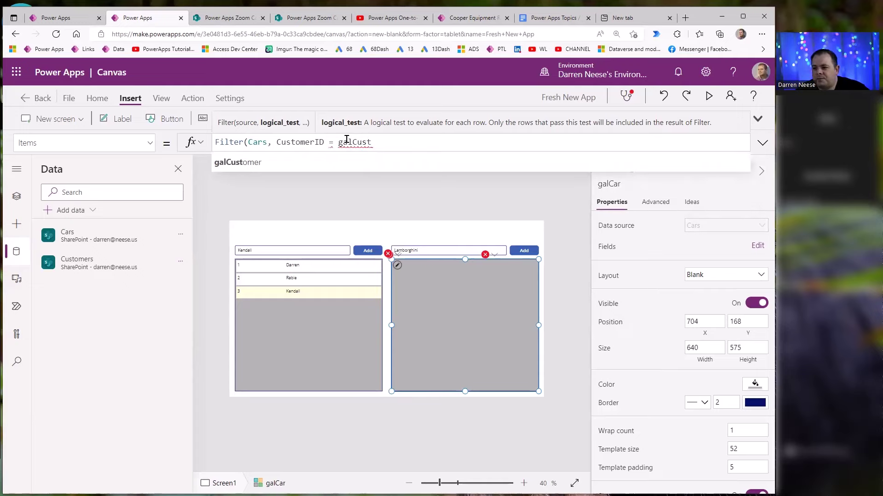
pyautogui.press('Tab')
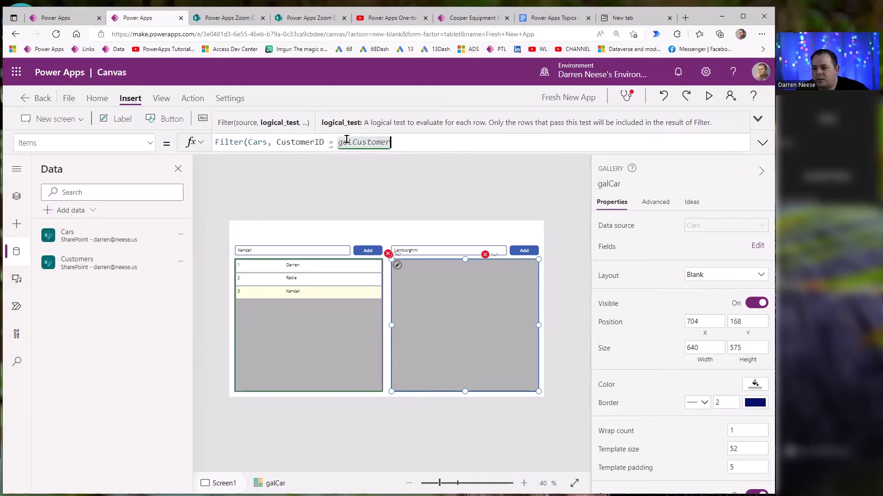
pyautogui.write('.sel')
pyautogui.press('Tab')
pyautogui.write('.')
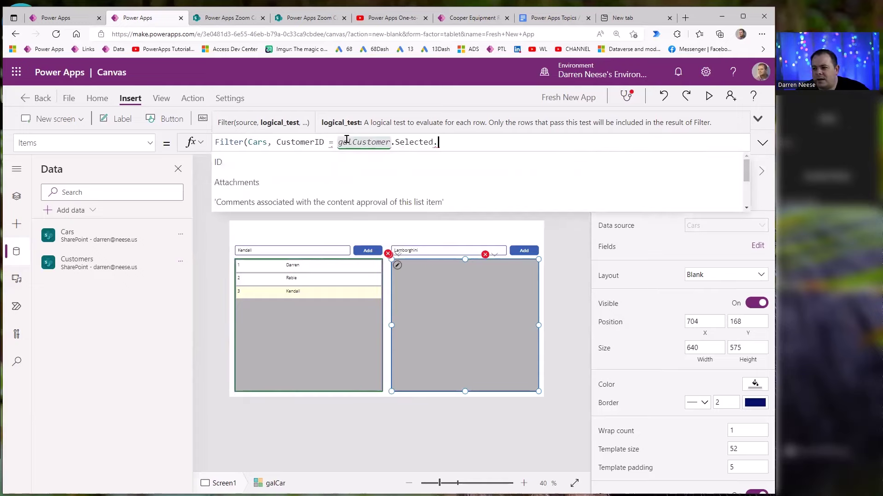
pyautogui.write('ID')
# Preview the app, select the second and first customers to check the filtered cars gallery, and close the preview.
pyautogui.click(709, 97)
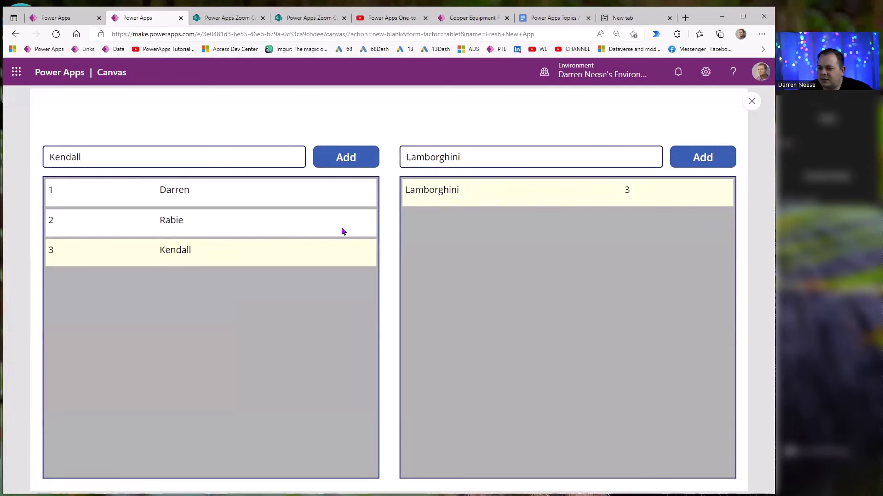
pyautogui.click(247, 231)
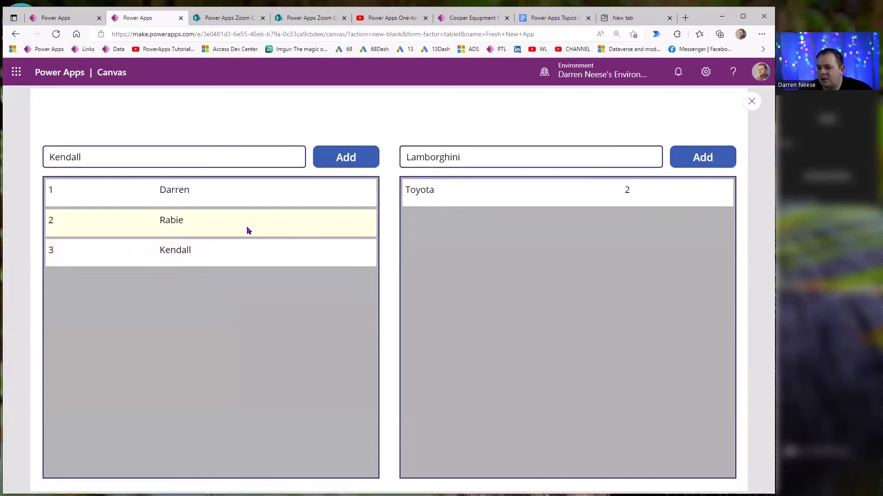
pyautogui.click(260, 200)
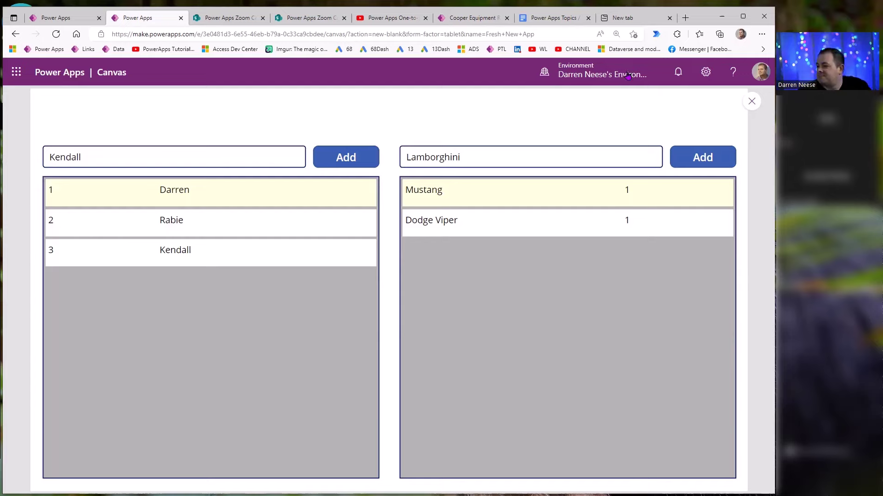
pyautogui.click(752, 102)
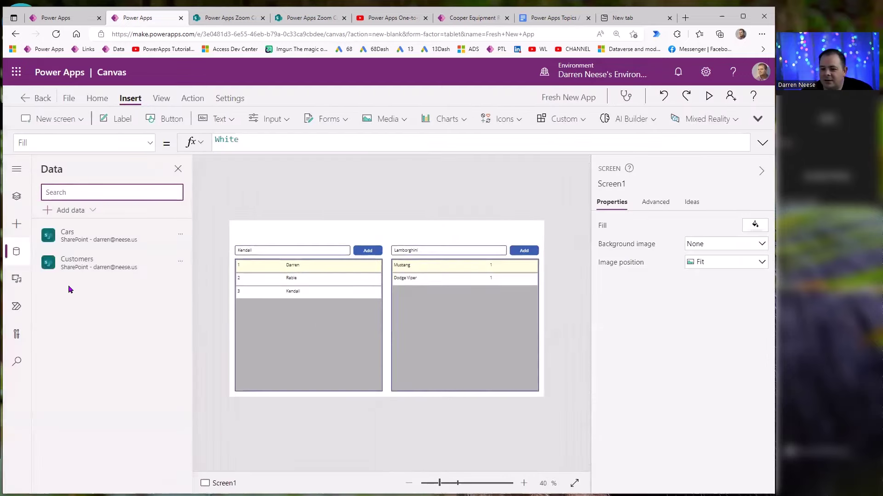
# Collapse Screen1 in the control tree and add a new blank screen to the app.
pyautogui.click(17, 197)
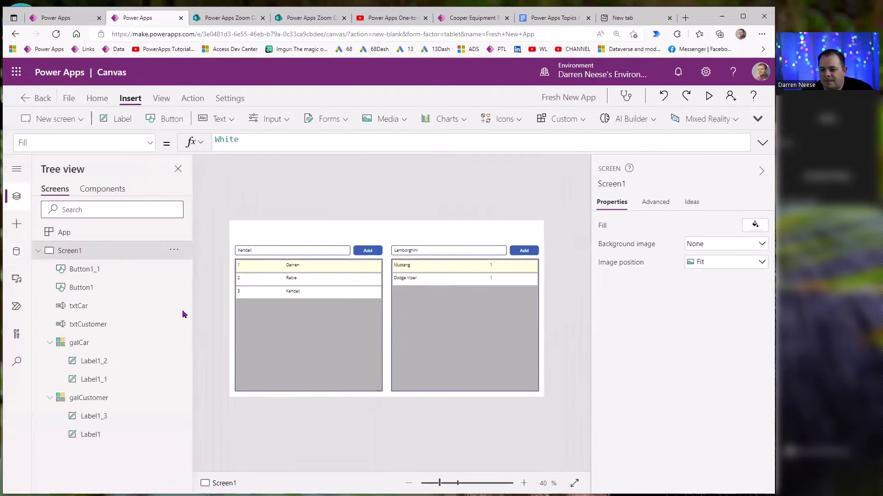
pyautogui.click(38, 250)
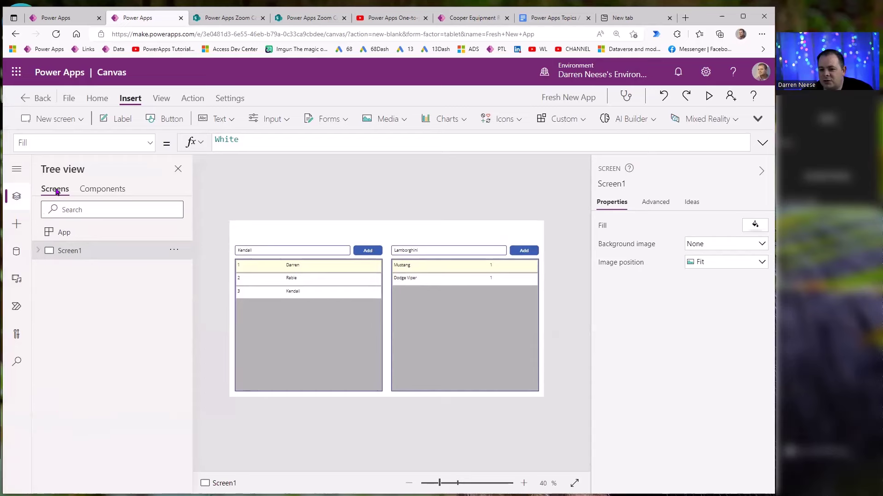
pyautogui.click(55, 119)
pyautogui.click(76, 167)
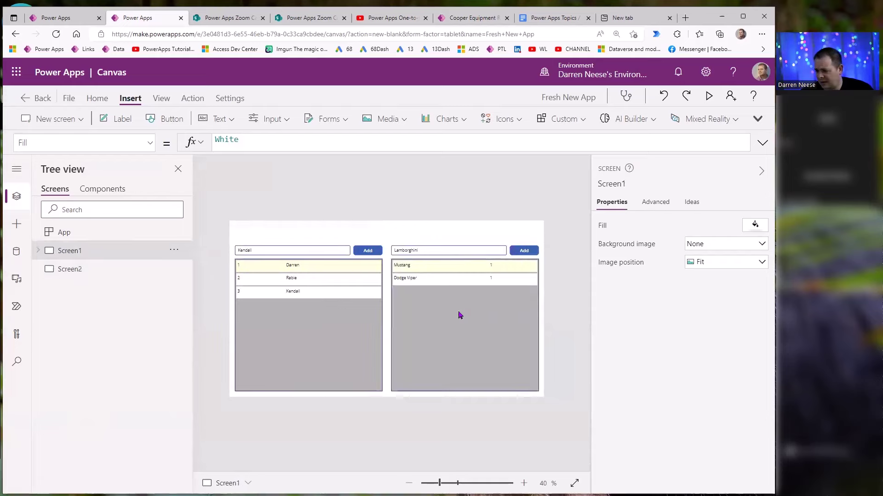
# Copy the galCar gallery from Screen1 and paste it onto Screen2.
pyautogui.click(460, 315)
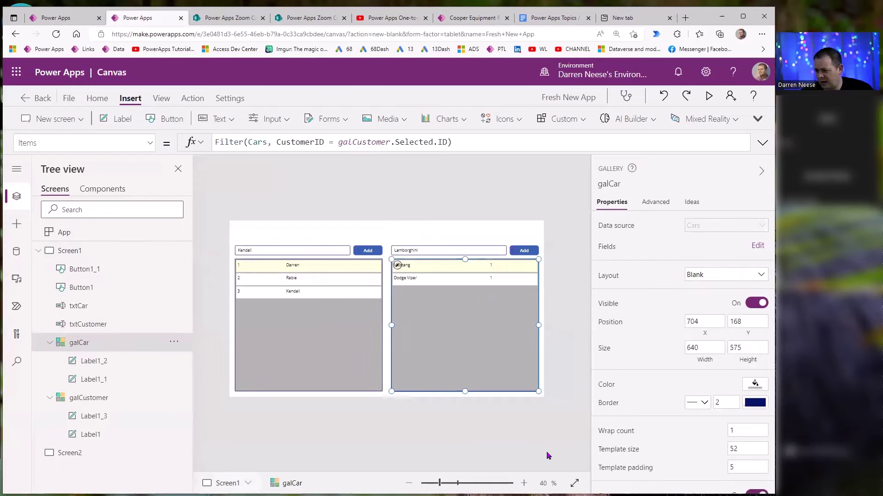
pyautogui.click(38, 251)
pyautogui.click(92, 270)
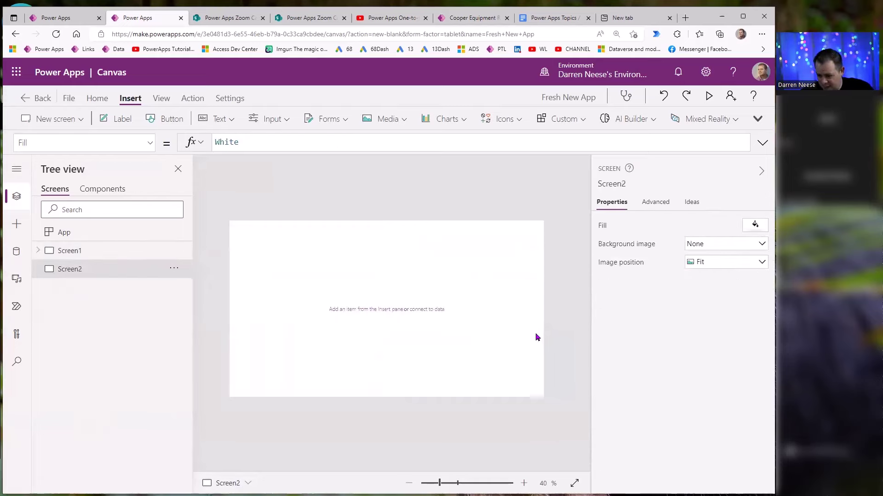
pyautogui.hotkey('ctrl', 'v')
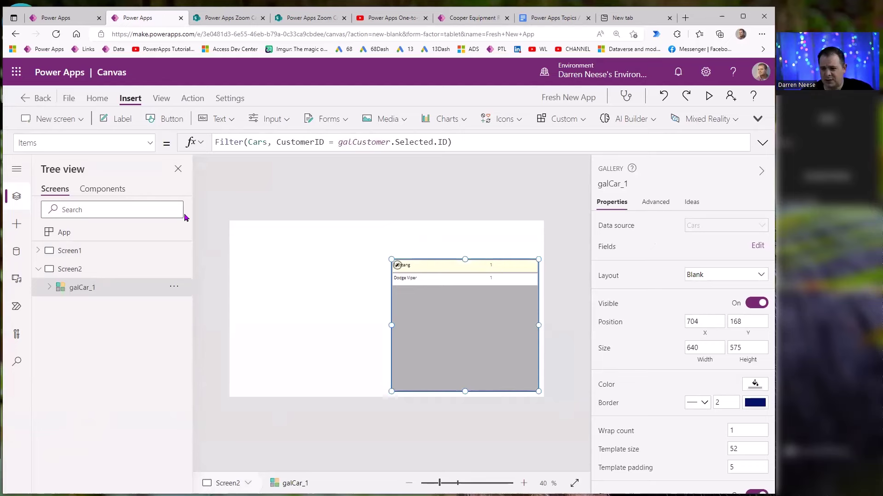
# Insert a drop down on Screen2 and place it above the cars gallery at about X 704, Y 70.
pyautogui.click(216, 120)
pyautogui.click(267, 120)
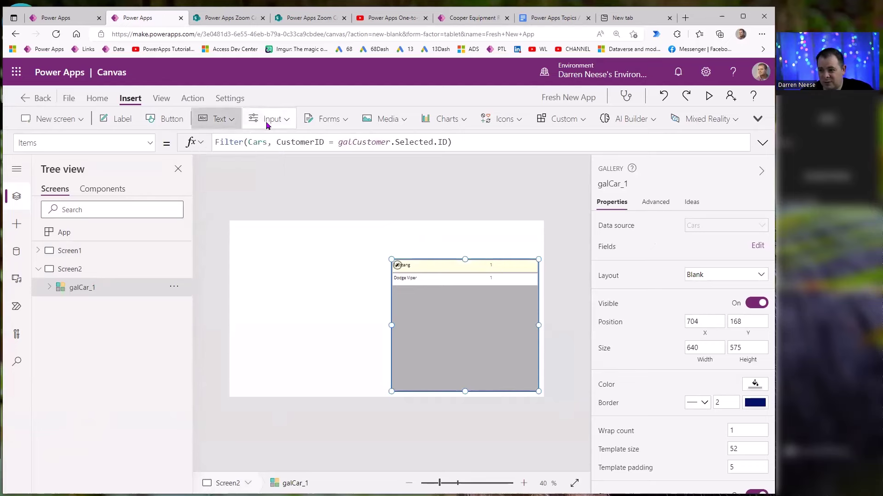
pyautogui.click(604, 281)
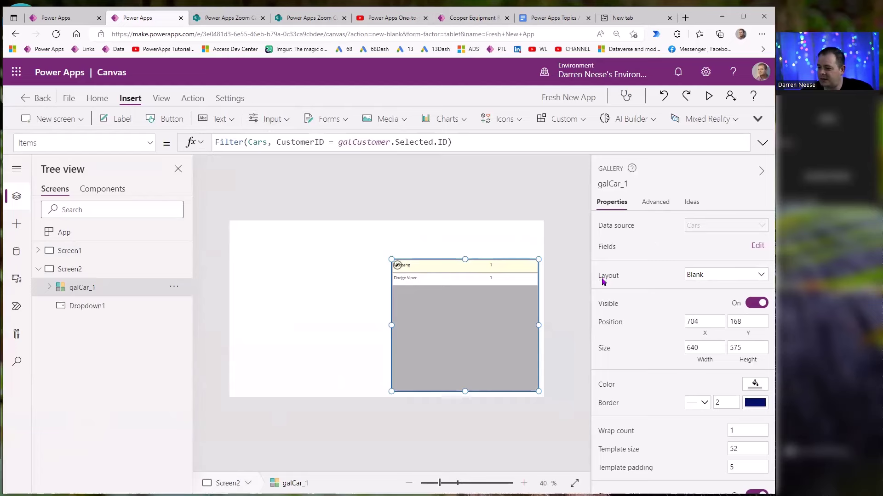
pyautogui.moveTo(340, 232); pyautogui.dragTo(489, 237)
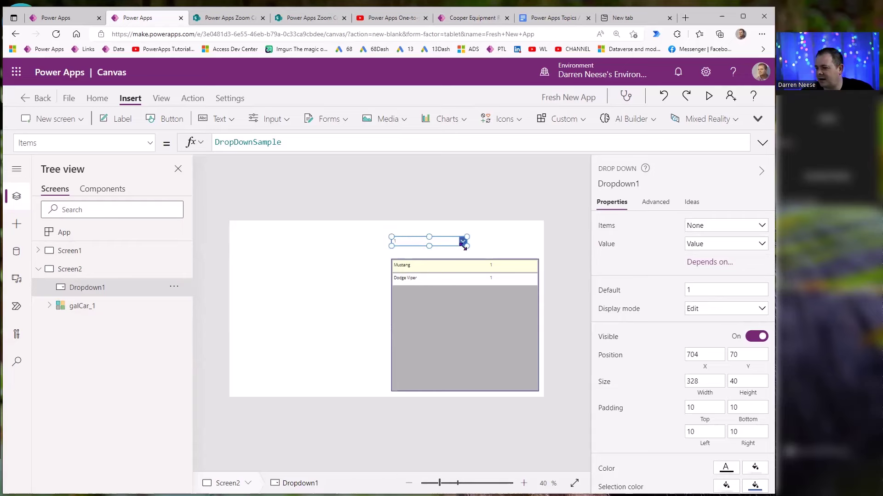
# Bind the drop down's Items to Customers and set its Value to Title.
pyautogui.click(716, 224)
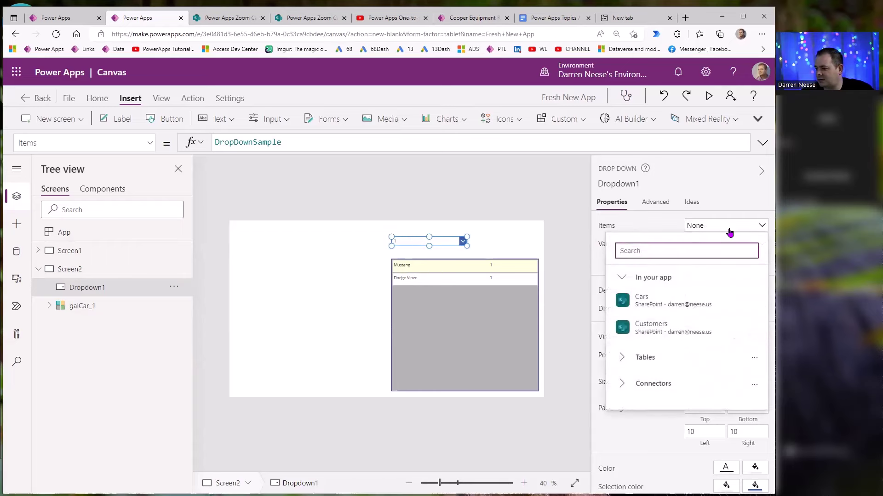
pyautogui.click(687, 337)
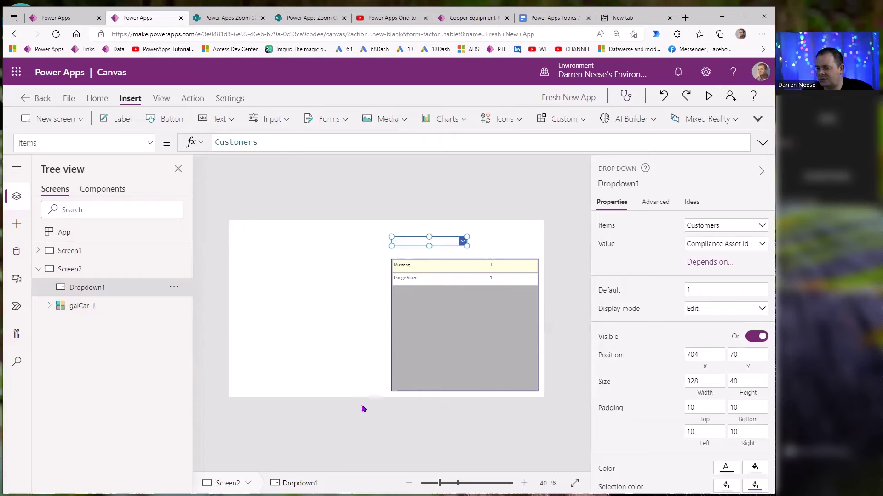
pyautogui.click(752, 245)
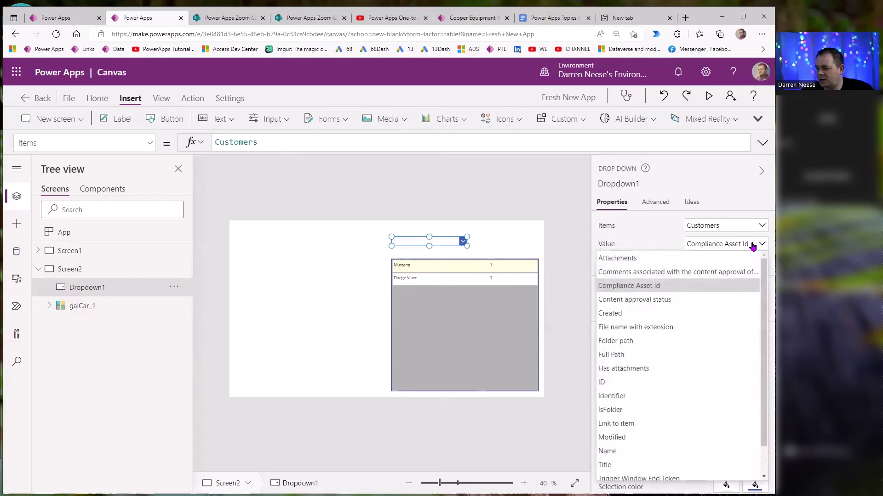
pyautogui.click(635, 465)
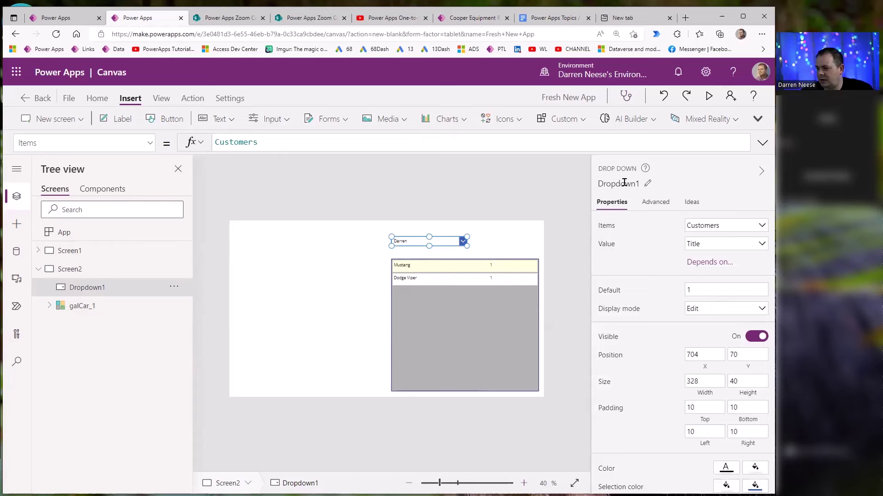
# Rename the drop down as ddlCustomers.
pyautogui.click(625, 184)
pyautogui.write('ddl')
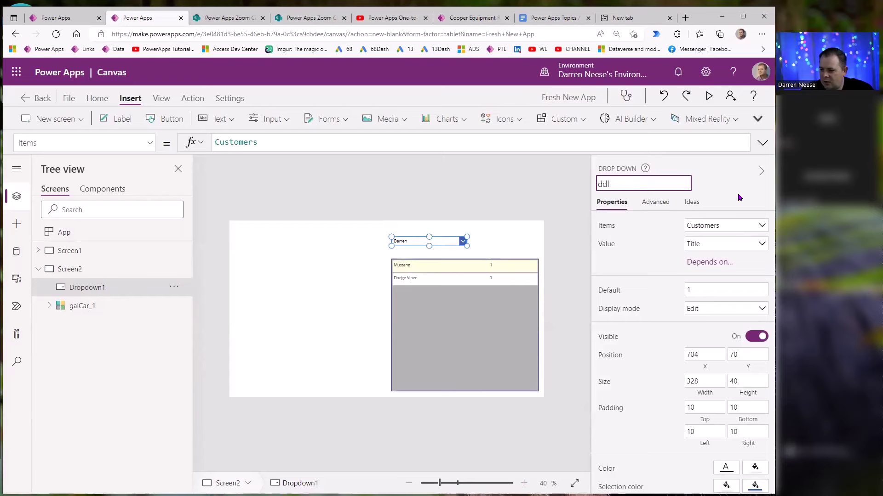
pyautogui.write('Customers')
pyautogui.press('Return')
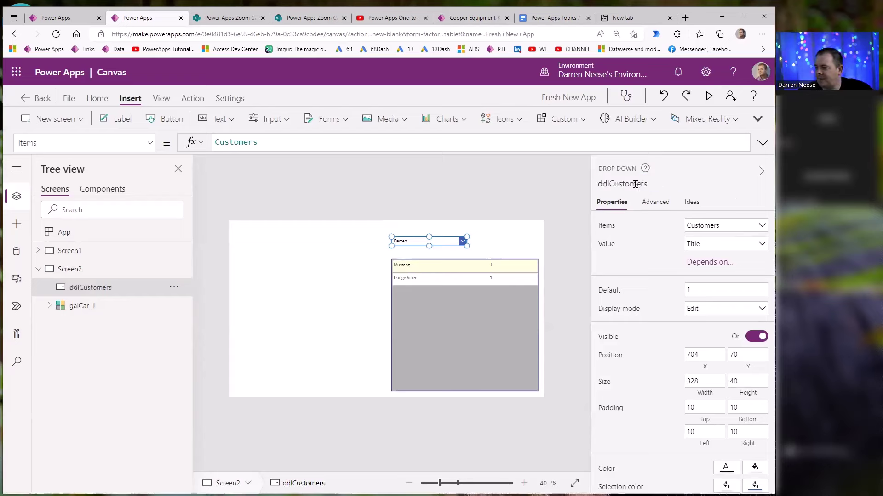
# Replace galCustomer with ddlCustomers in the Items formula of galCar_1, giving Filter(Cars, CustomerID = ddlCustomers.Selected.ID).
pyautogui.click(628, 184)
pyautogui.hotkey('ctrl', 'c')
pyautogui.click(470, 319)
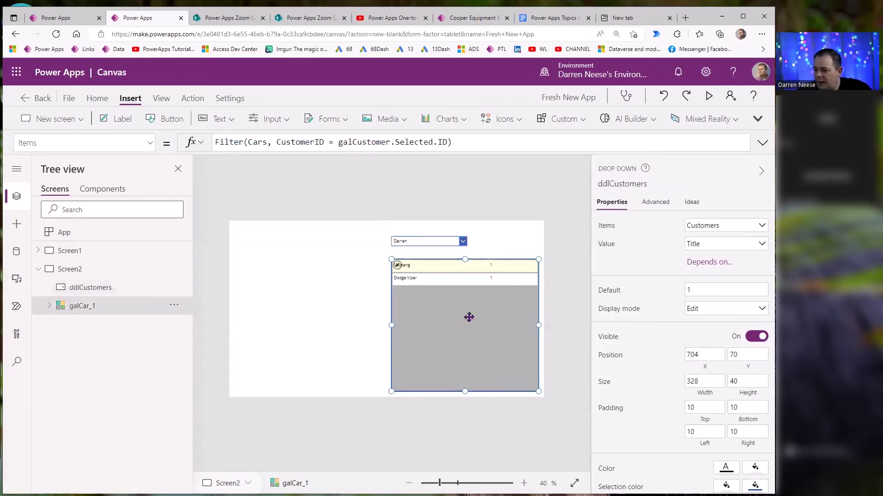
pyautogui.doubleClick(363, 138)
pyautogui.hotkey('ctrl', 'v')
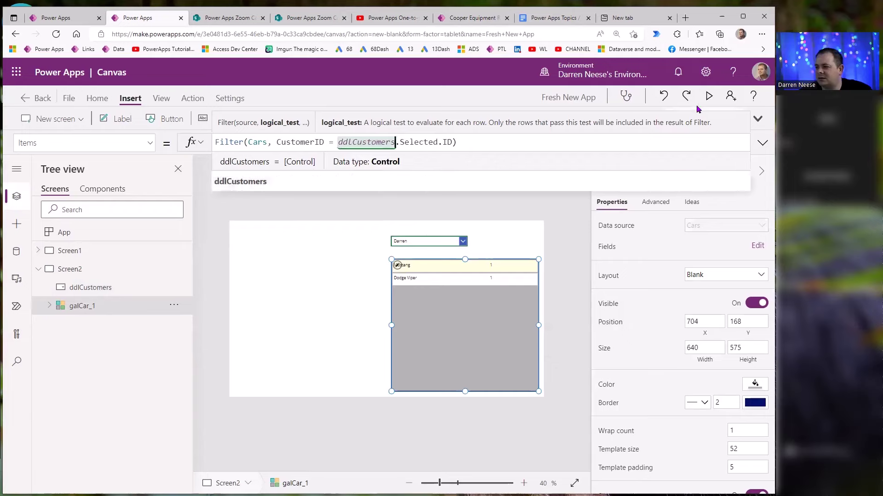
# Preview Screen2, choose the second, third and first customers in the drop down to check the filtered cars, and close the preview.
pyautogui.click(708, 96)
pyautogui.click(519, 139)
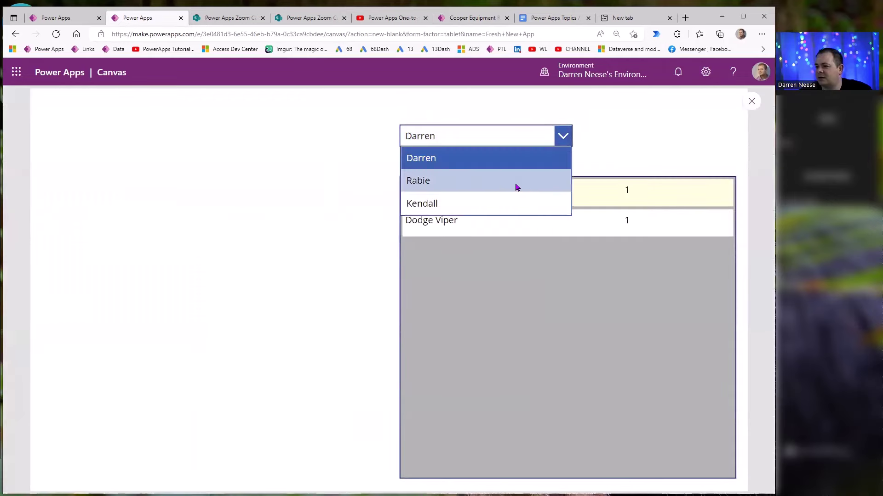
pyautogui.click(515, 180)
pyautogui.click(563, 137)
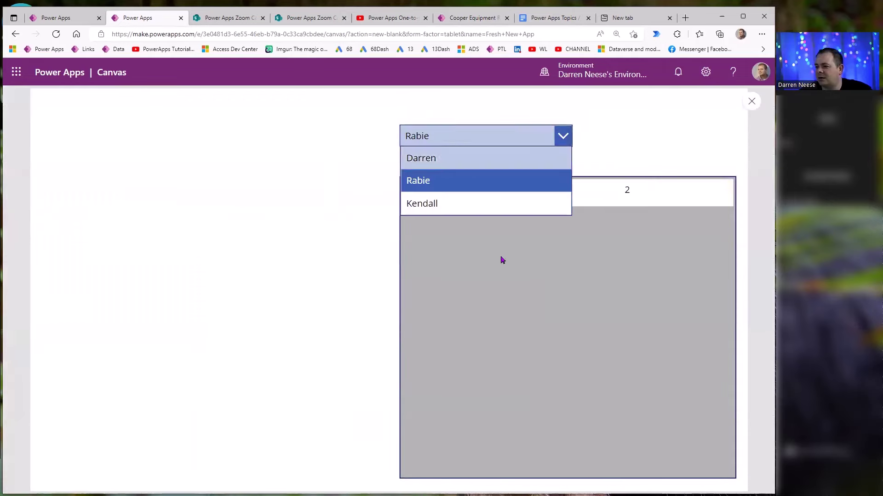
pyautogui.click(488, 203)
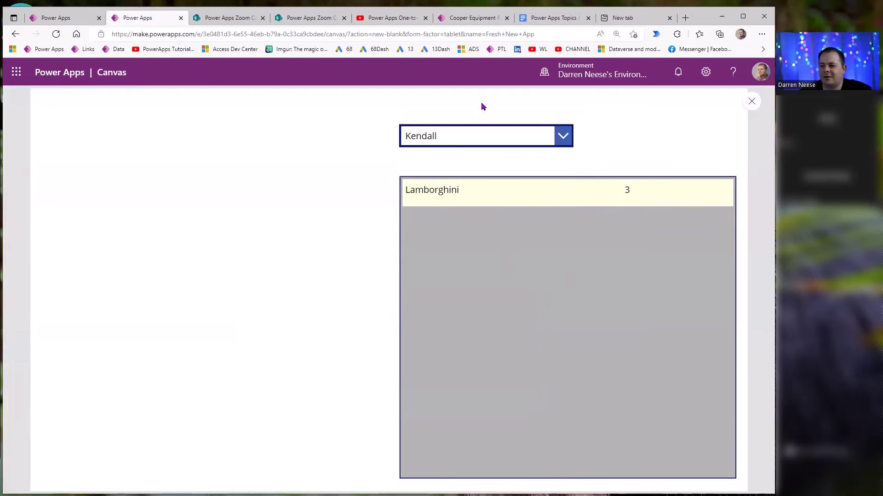
pyautogui.click(478, 137)
pyautogui.click(476, 157)
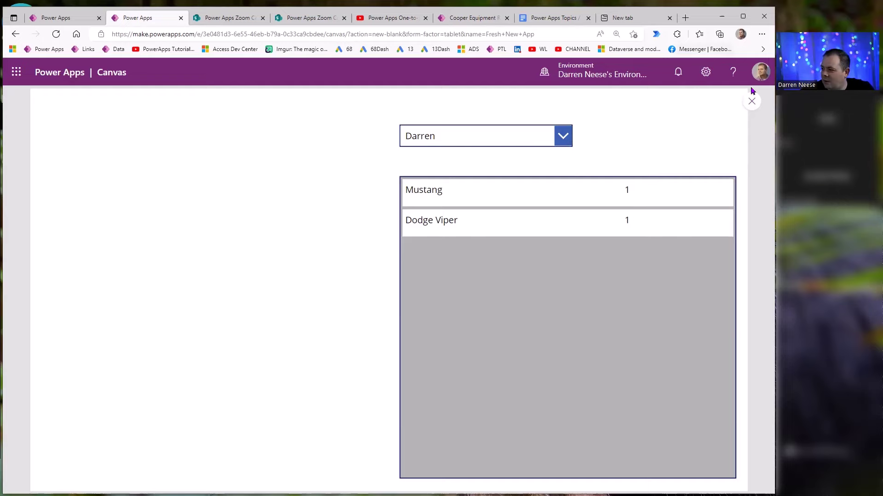
pyautogui.click(753, 102)
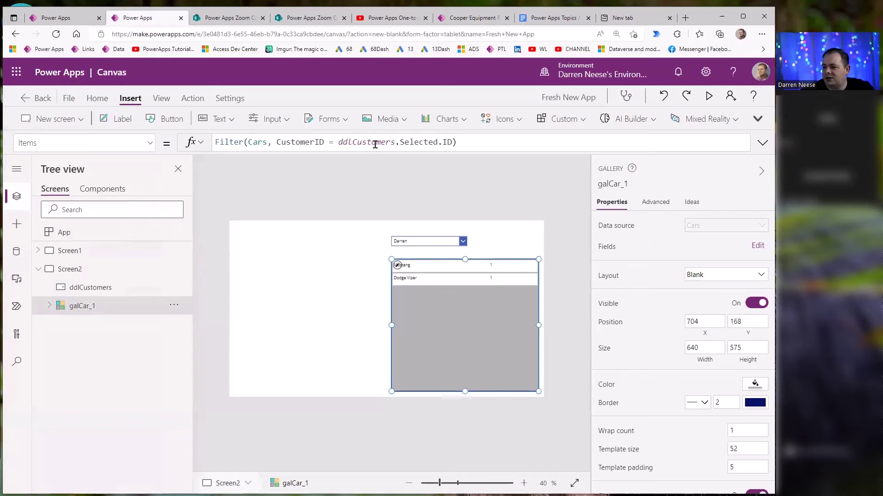
# Examine the CustomerID and ddlCustomers.Selected.ID parts of the filter formula of galCar_1.
pyautogui.doubleClick(319, 142)
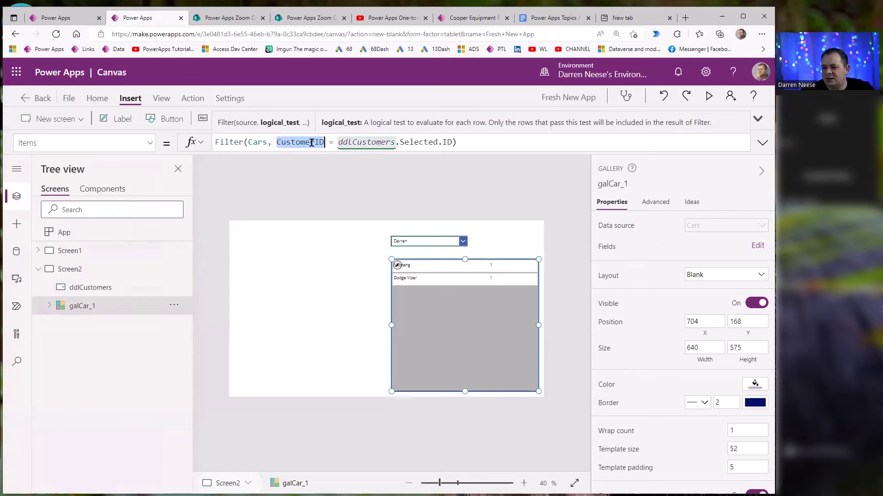
pyautogui.click(362, 142)
pyautogui.moveTo(420, 139); pyautogui.dragTo(455, 143)
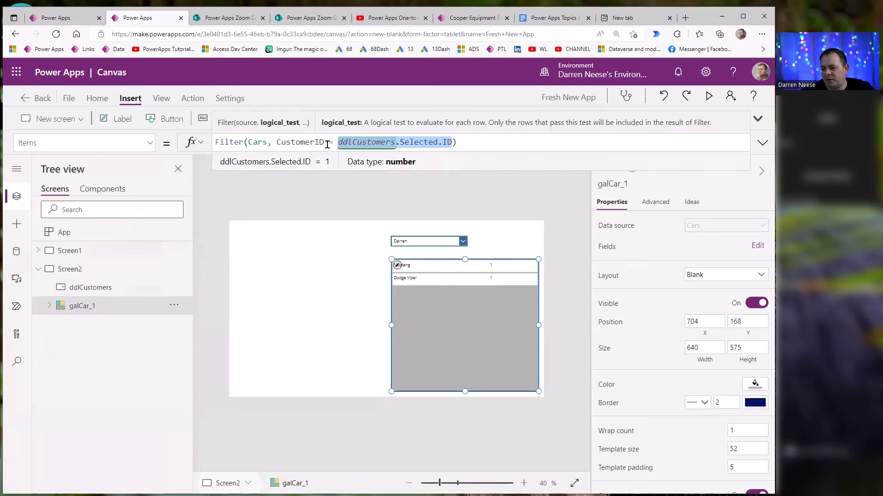
pyautogui.doubleClick(308, 144)
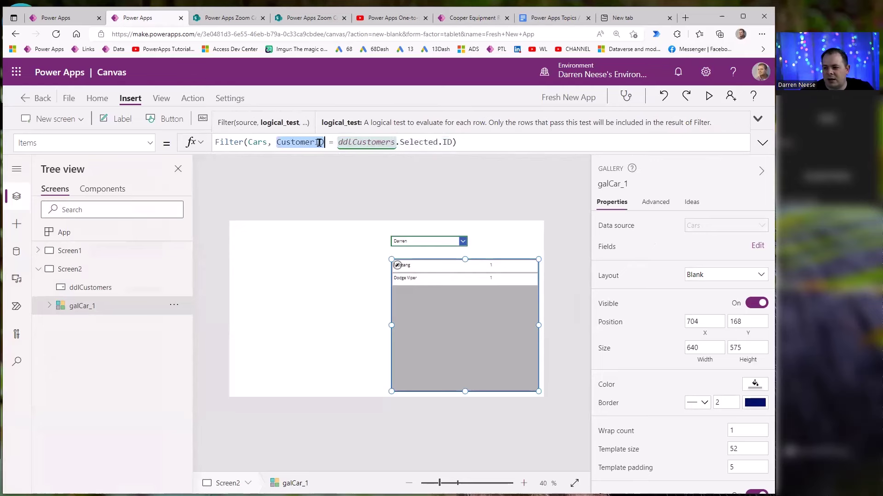
pyautogui.moveTo(325, 142); pyautogui.dragTo(277, 142)
pyautogui.click(328, 142)
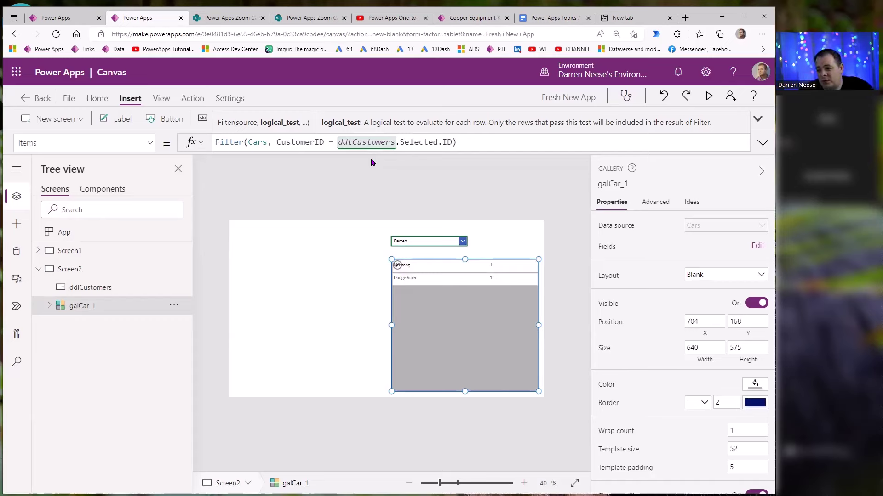
pyautogui.click(478, 144)
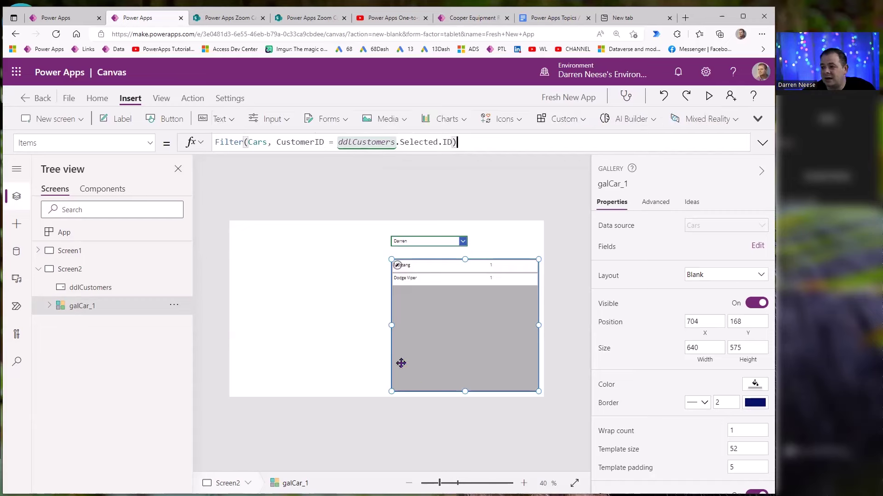